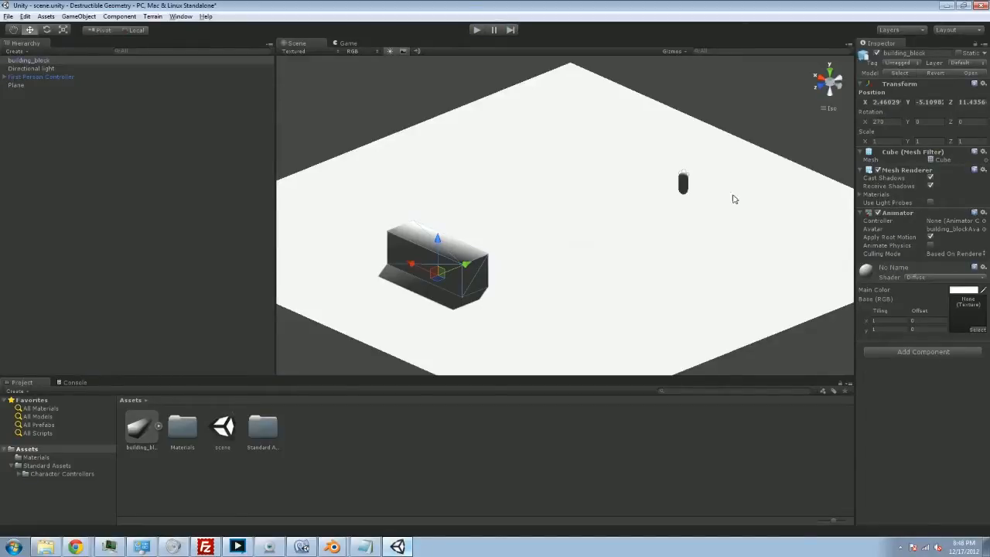
Orbit the Unity Scene view around the building_block to inspect it from several angles.
{"action": "mouse_move", "coordinate": [735, 199]}
{"action": "left_mouse_down", "text": "alt"}
{"action": "mouse_move", "coordinate": [560, 260]}
{"action": "mouse_move", "coordinate": [476, 236]}
{"action": "left_mouse_up", "text": "alt"}
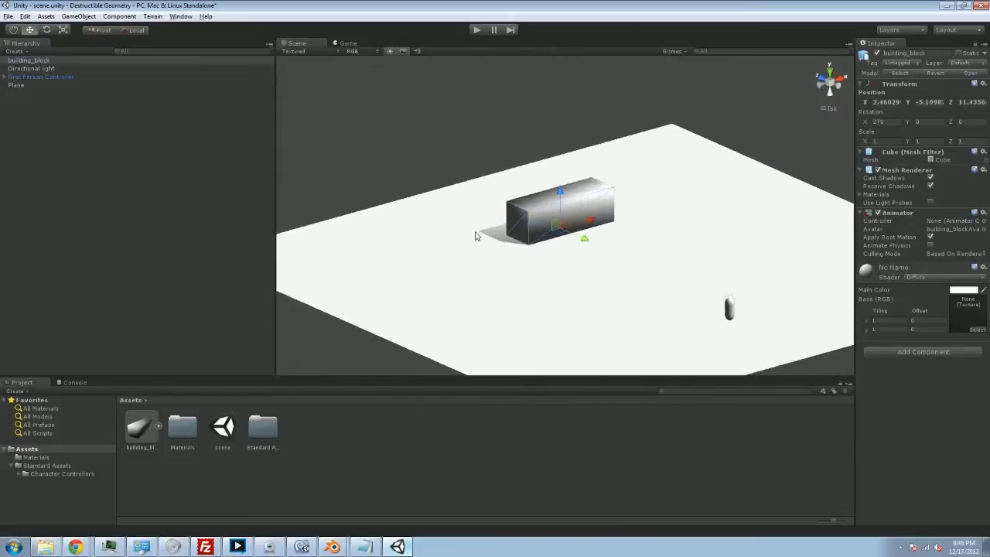
{"action": "mouse_move", "coordinate": [691, 260]}
{"action": "left_mouse_down", "text": "alt"}
{"action": "mouse_move", "coordinate": [671, 223]}
{"action": "mouse_move", "coordinate": [711, 208]}
{"action": "left_mouse_up", "text": "alt"}
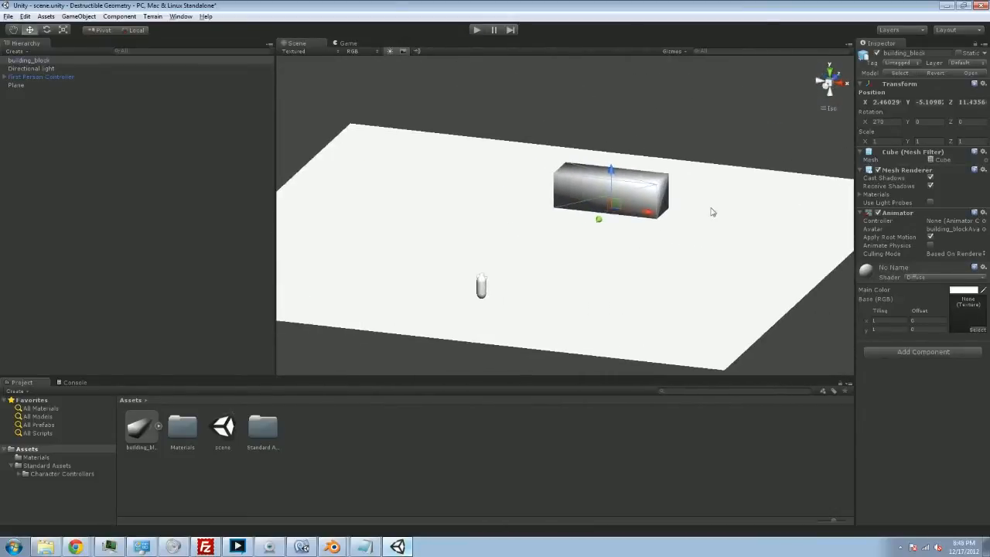
{"action": "left_click_drag", "start_coordinate": [707, 202], "coordinate": [533, 232], "text": "alt"}
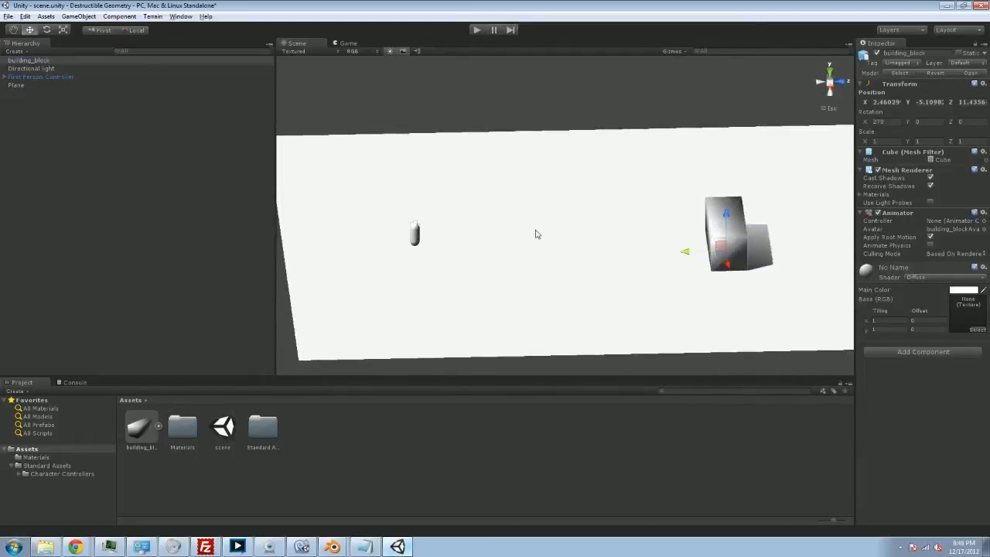
{"action": "mouse_move", "coordinate": [824, 228]}
{"action": "left_mouse_down", "text": "alt"}
{"action": "mouse_move", "coordinate": [570, 230]}
{"action": "mouse_move", "coordinate": [719, 232]}
{"action": "mouse_move", "coordinate": [487, 255]}
{"action": "mouse_move", "coordinate": [680, 232]}
{"action": "mouse_move", "coordinate": [615, 213]}
{"action": "mouse_move", "coordinate": [680, 209]}
{"action": "mouse_move", "coordinate": [657, 263]}
{"action": "mouse_move", "coordinate": [652, 251]}
{"action": "left_mouse_up", "text": "alt"}
{"action": "middle_click_drag", "start_coordinate": [652, 251], "coordinate": [663, 255]}
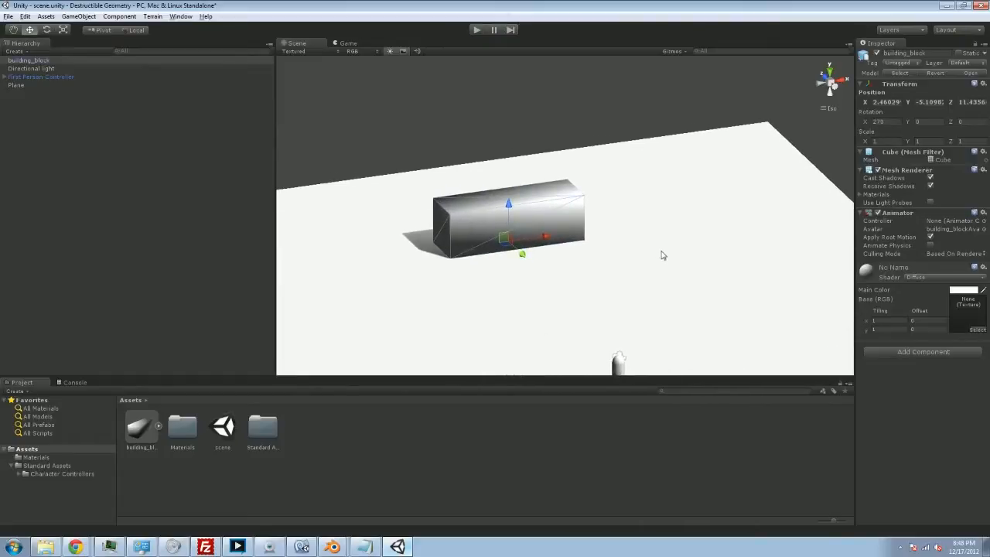
{"action": "mouse_move", "coordinate": [421, 302]}
{"action": "left_mouse_down", "text": "alt"}
{"action": "mouse_move", "coordinate": [398, 290]}
{"action": "mouse_move", "coordinate": [390, 241]}
{"action": "mouse_move", "coordinate": [541, 255]}
{"action": "mouse_move", "coordinate": [711, 217]}
{"action": "mouse_move", "coordinate": [564, 267]}
{"action": "mouse_move", "coordinate": [519, 208]}
{"action": "left_mouse_up", "text": "alt"}
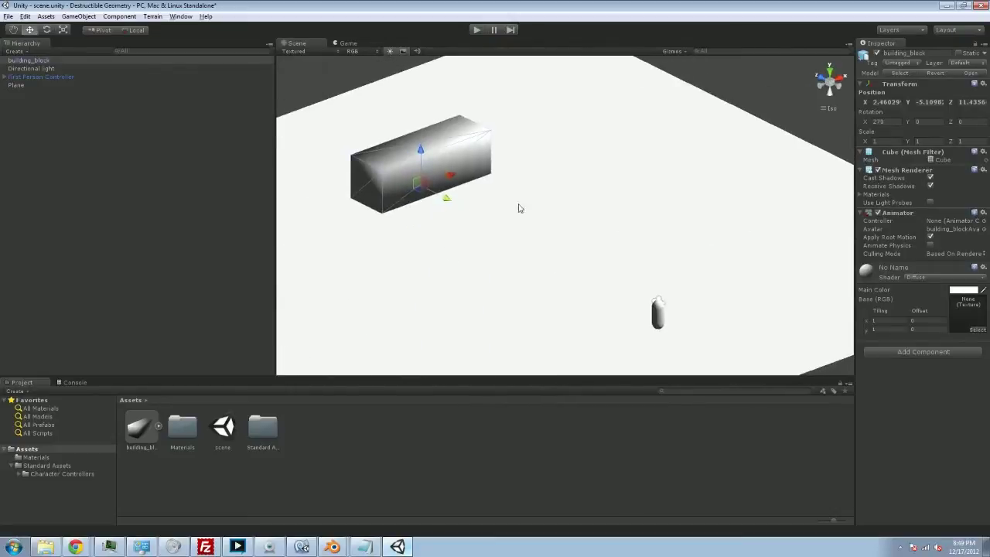
Switch to Blender and orbit the viewport around the stretched block.
{"action": "left_click", "coordinate": [333, 547]}
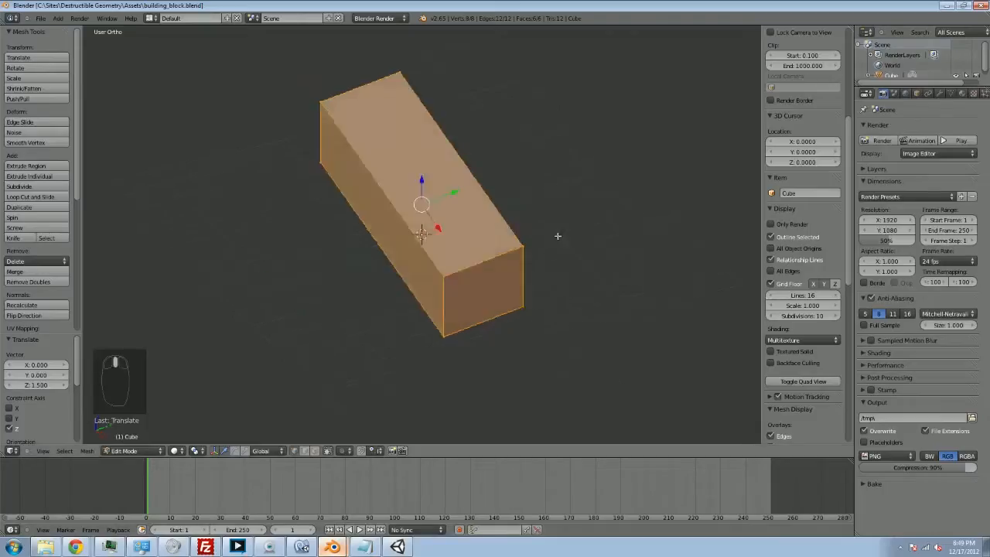
{"action": "mouse_move", "coordinate": [549, 208]}
{"action": "middle_mouse_down"}
{"action": "mouse_move", "coordinate": [507, 232]}
{"action": "mouse_move", "coordinate": [395, 212]}
{"action": "mouse_move", "coordinate": [480, 178]}
{"action": "mouse_move", "coordinate": [572, 178]}
{"action": "mouse_move", "coordinate": [632, 135]}
{"action": "mouse_move", "coordinate": [541, 201]}
{"action": "mouse_move", "coordinate": [431, 225]}
{"action": "mouse_move", "coordinate": [489, 197]}
{"action": "middle_mouse_up"}
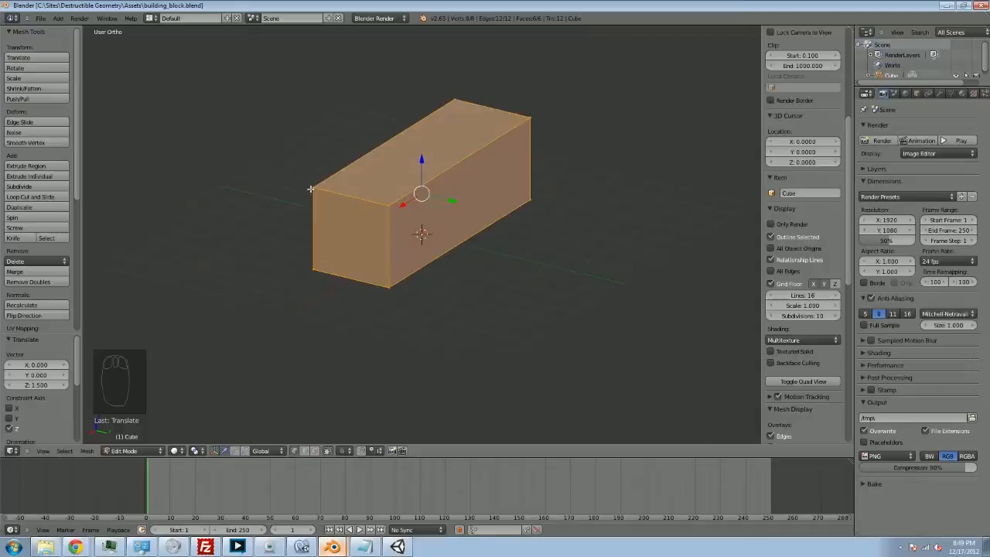
{"action": "mouse_move", "coordinate": [310, 189]}
{"action": "middle_mouse_down"}
{"action": "mouse_move", "coordinate": [592, 249]}
{"action": "mouse_move", "coordinate": [479, 263]}
{"action": "middle_mouse_up"}
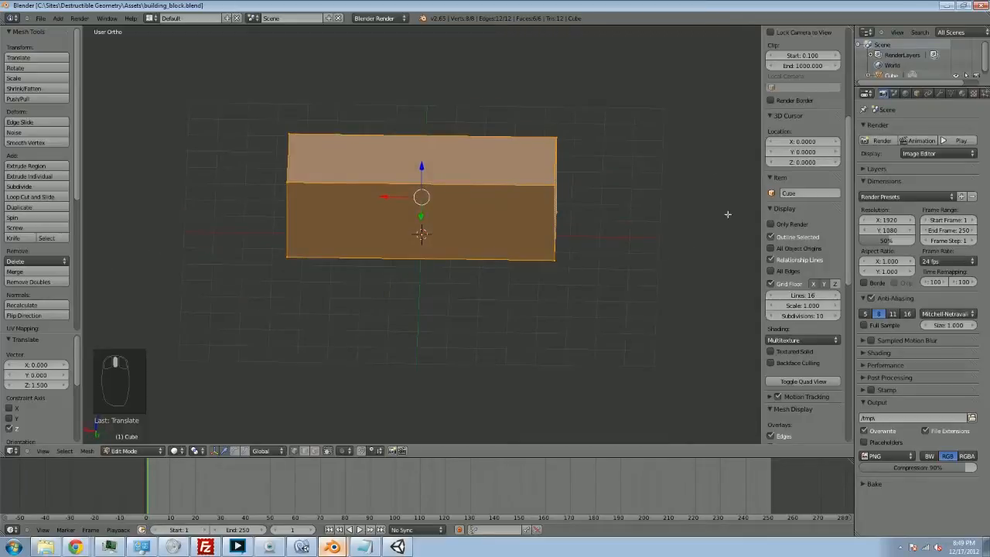
{"action": "middle_click_drag", "start_coordinate": [314, 365], "coordinate": [396, 140]}
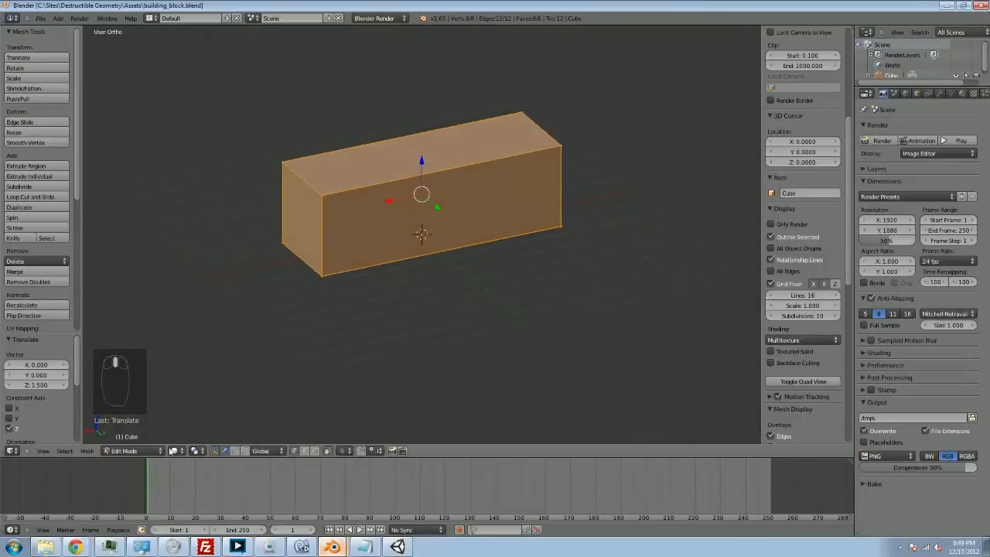
Set Viewport Shading to Texture, toggling wireframe/solid with Z and textured with Alt+Z.
{"action": "left_click", "coordinate": [173, 451]}
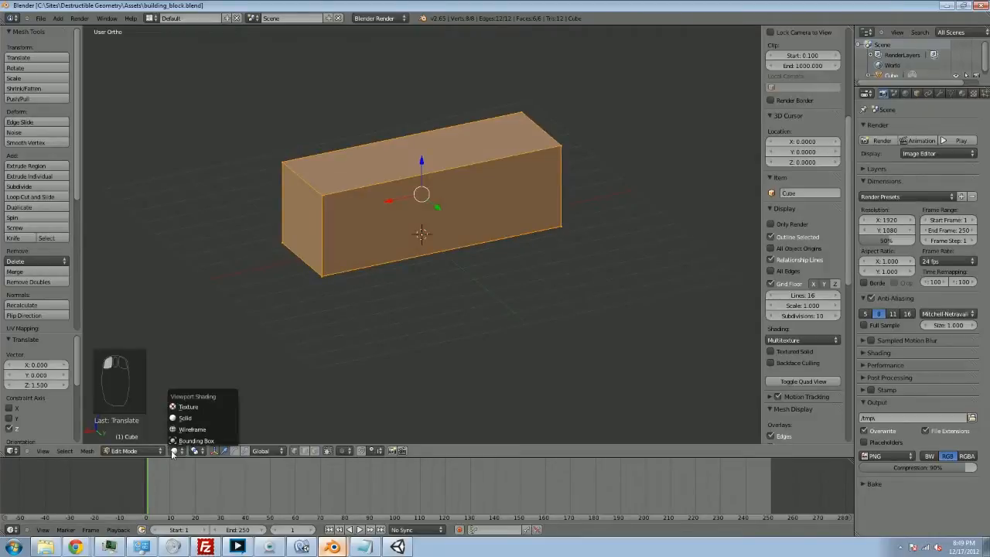
{"action": "left_click", "coordinate": [199, 408]}
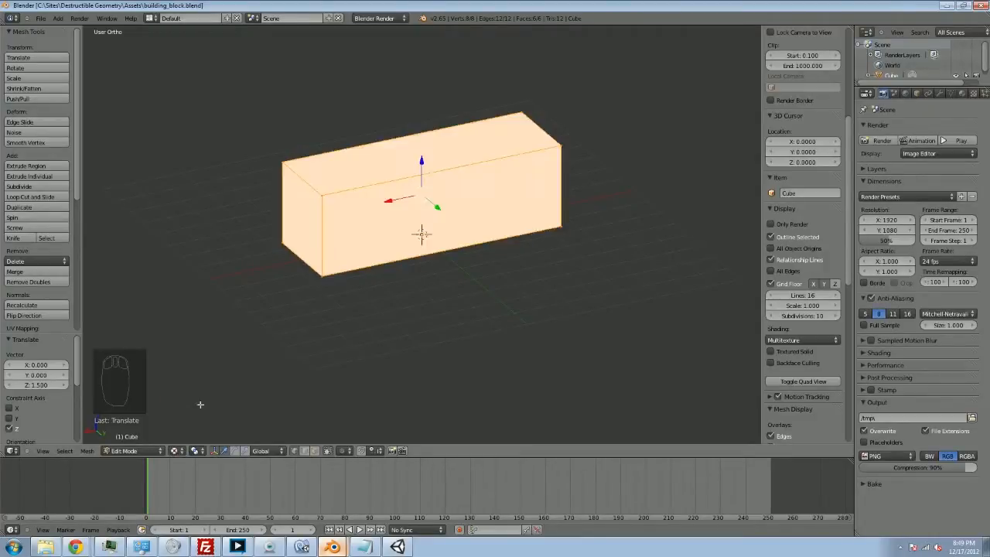
{"action": "key", "text": "z"}
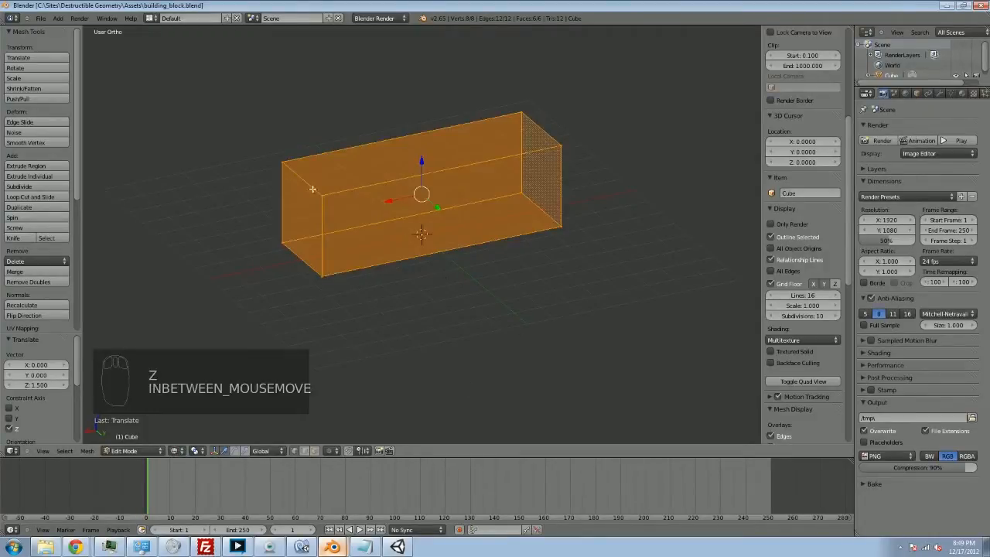
{"action": "key", "text": "z"}
{"action": "key", "text": "z"}
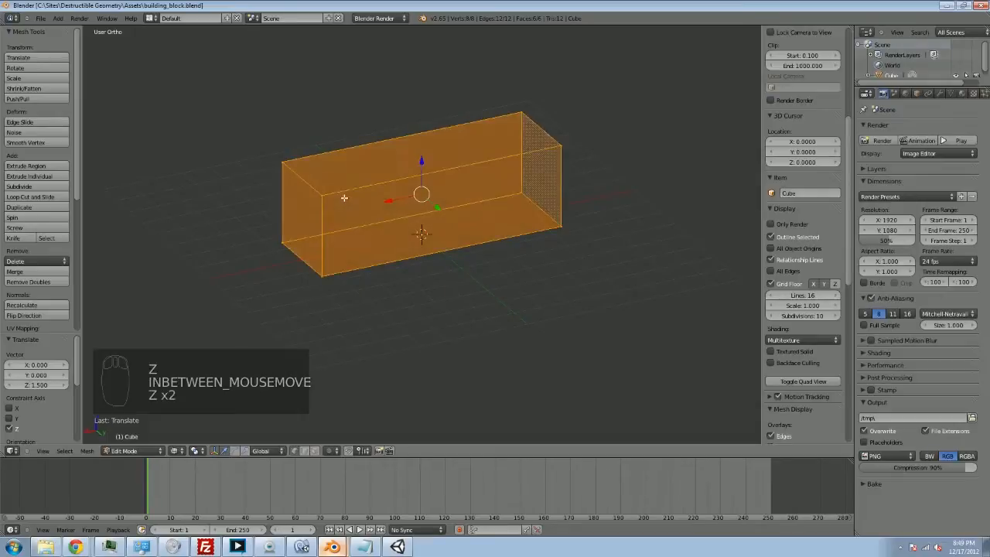
{"action": "key", "text": "z"}
{"action": "key", "text": "z"}
{"action": "key", "text": "z"}
{"action": "key", "text": "alt+z"}
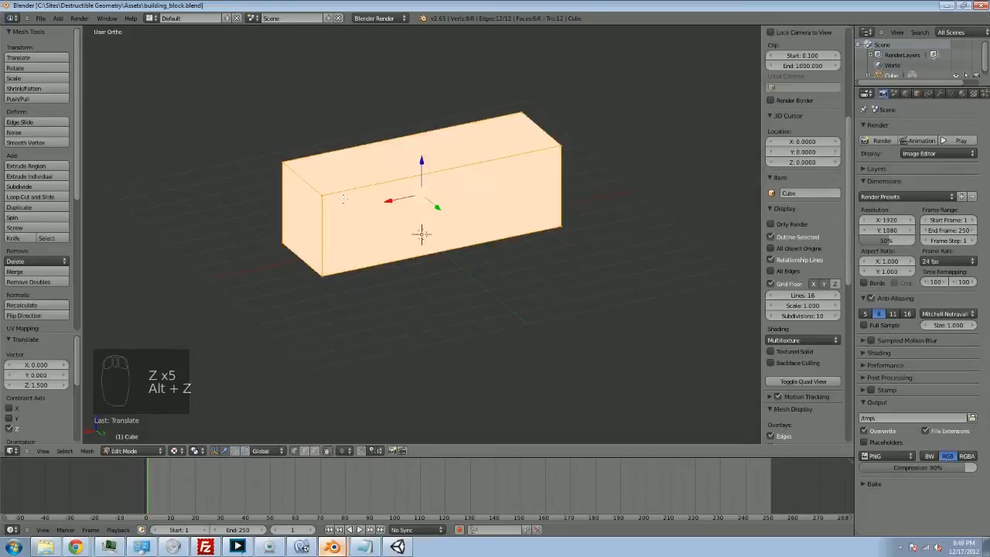
Leave Edit Mode for Object Mode and re-enter Edit Mode on the block.
{"action": "mouse_move", "coordinate": [482, 336]}
{"action": "middle_mouse_down"}
{"action": "mouse_move", "coordinate": [402, 336]}
{"action": "mouse_move", "coordinate": [420, 292]}
{"action": "middle_mouse_up"}
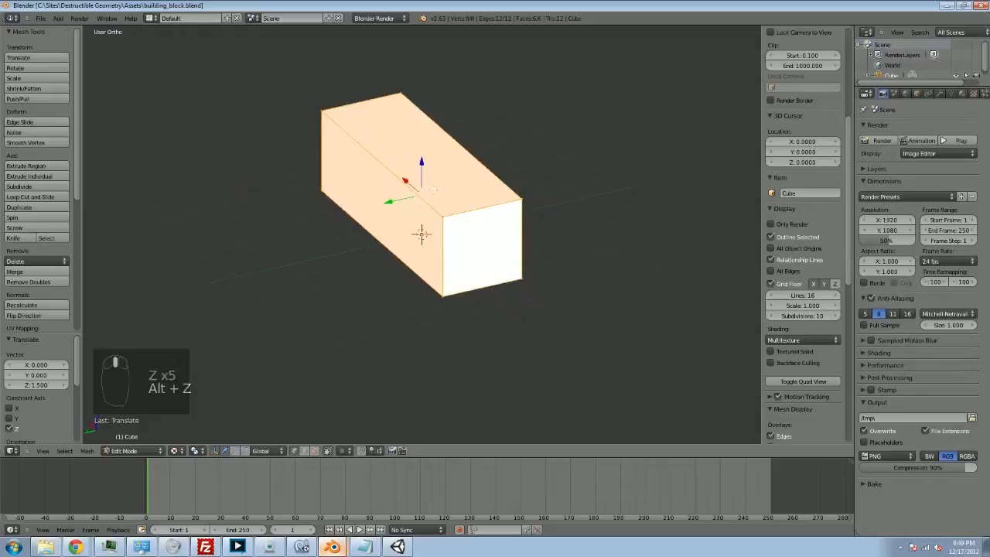
{"action": "key", "text": "Tab"}
{"action": "mouse_move", "coordinate": [576, 290]}
{"action": "middle_mouse_down"}
{"action": "mouse_move", "coordinate": [425, 287]}
{"action": "mouse_move", "coordinate": [519, 326]}
{"action": "mouse_move", "coordinate": [627, 283]}
{"action": "mouse_move", "coordinate": [564, 301]}
{"action": "middle_mouse_up"}
{"action": "key", "text": "Tab"}
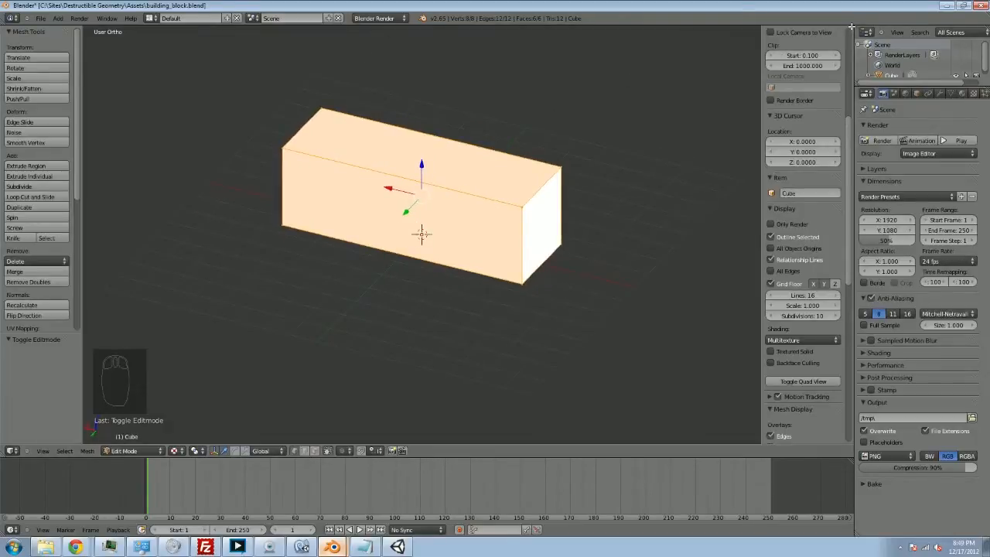
Split the window and turn the left area into a UV/Image Editor.
{"action": "left_click_drag", "start_coordinate": [851, 28], "coordinate": [428, 33]}
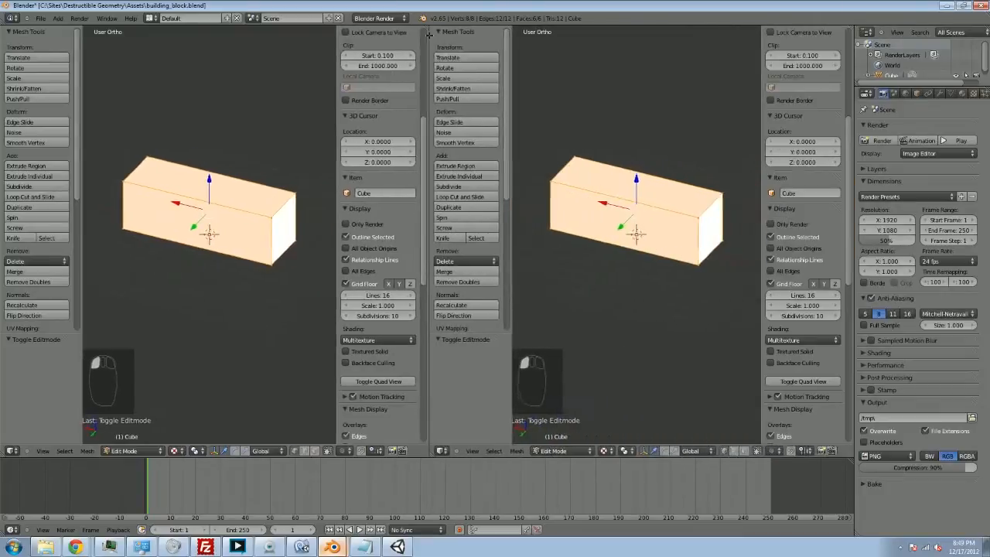
{"action": "left_click", "coordinate": [11, 451]}
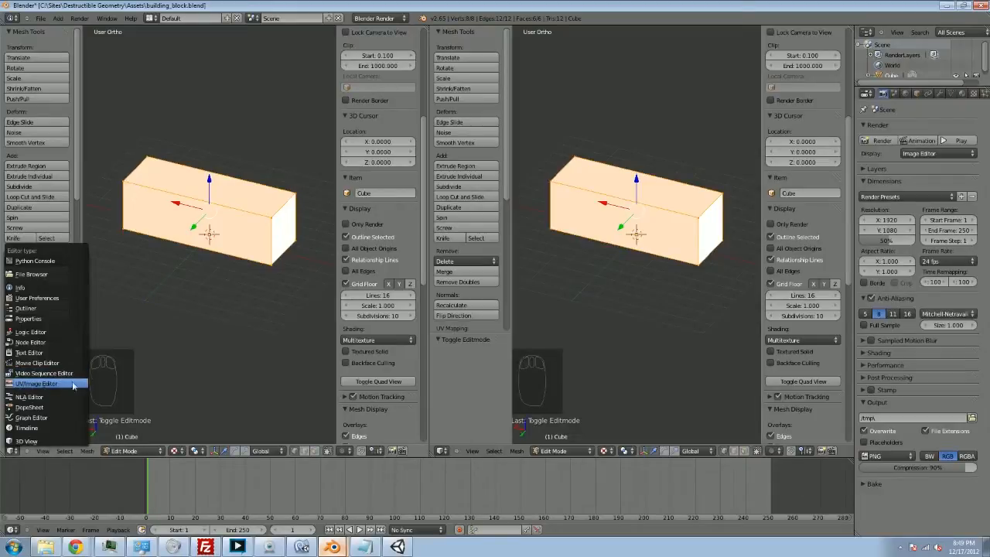
{"action": "left_click", "coordinate": [45, 384]}
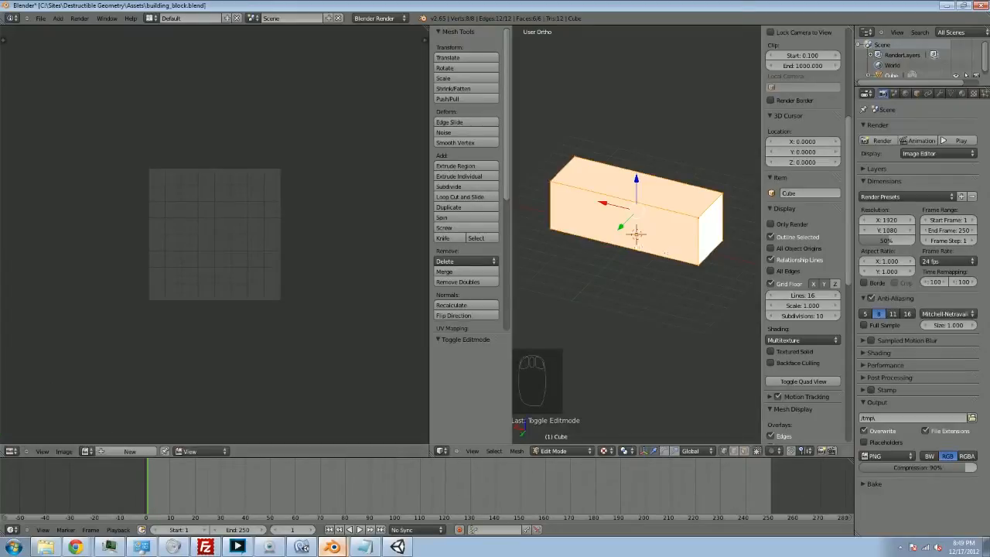
Orbit the right 3D view around the block from end-on, top and frontal angles.
{"action": "mouse_move", "coordinate": [666, 309]}
{"action": "middle_mouse_down"}
{"action": "mouse_move", "coordinate": [625, 306]}
{"action": "mouse_move", "coordinate": [587, 286]}
{"action": "mouse_move", "coordinate": [654, 290]}
{"action": "middle_mouse_up"}
{"action": "mouse_move", "coordinate": [666, 234]}
{"action": "middle_mouse_down"}
{"action": "mouse_move", "coordinate": [641, 228]}
{"action": "mouse_move", "coordinate": [654, 232]}
{"action": "middle_mouse_up"}
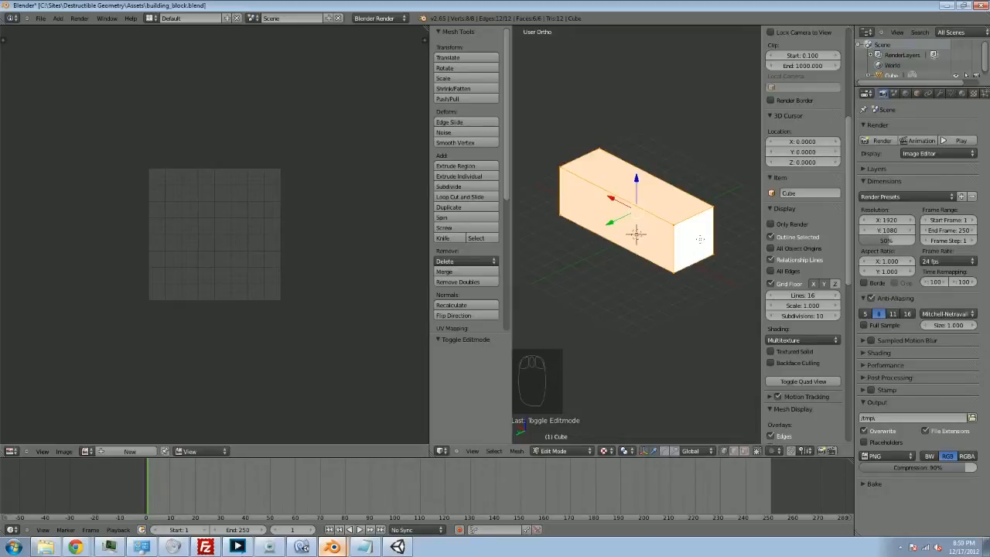
{"action": "mouse_move", "coordinate": [649, 224]}
{"action": "middle_mouse_down"}
{"action": "mouse_move", "coordinate": [589, 222]}
{"action": "mouse_move", "coordinate": [683, 238]}
{"action": "mouse_move", "coordinate": [634, 259]}
{"action": "middle_mouse_up"}
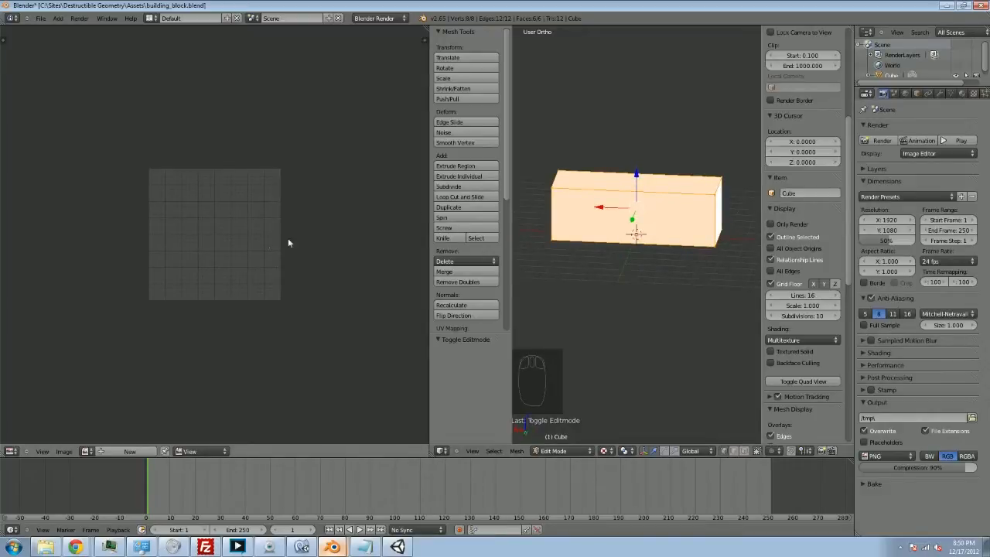
{"action": "middle_click_drag", "start_coordinate": [651, 157], "coordinate": [651, 186]}
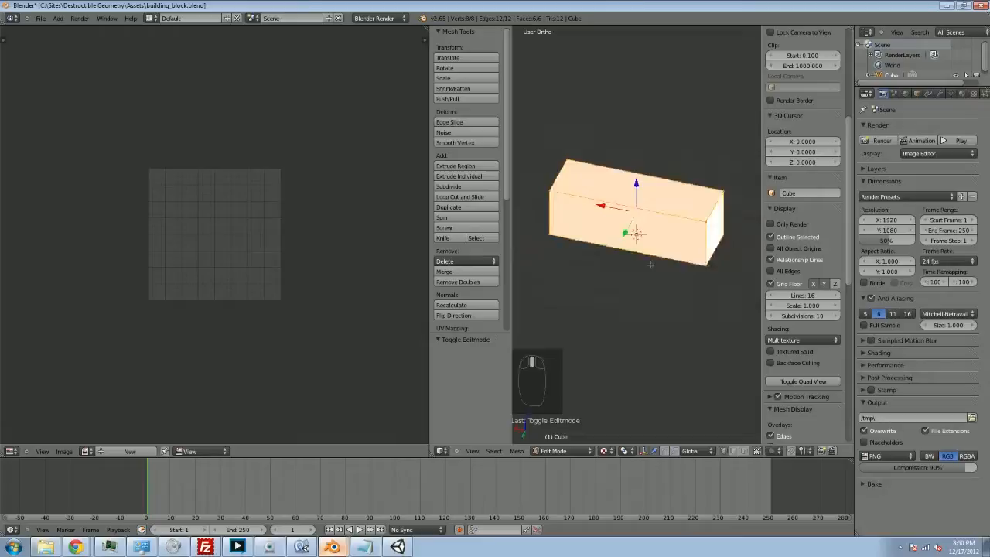
{"action": "middle_click_drag", "start_coordinate": [706, 237], "coordinate": [577, 238]}
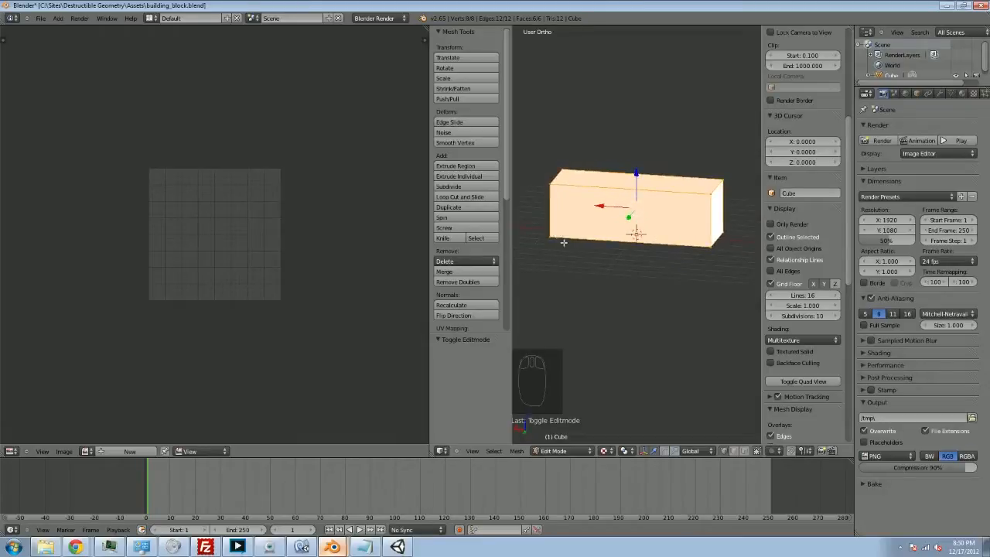
{"action": "mouse_move", "coordinate": [564, 242]}
{"action": "middle_mouse_down"}
{"action": "mouse_move", "coordinate": [617, 297]}
{"action": "mouse_move", "coordinate": [587, 263]}
{"action": "middle_mouse_up"}
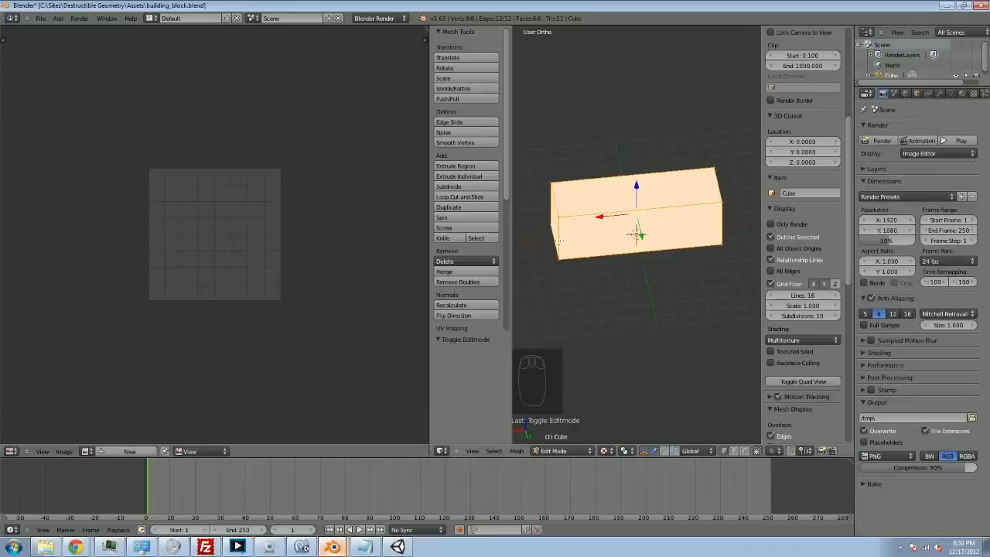
Switch to face selection mode and select all faces of the block mesh with A.
{"action": "middle_click_drag", "start_coordinate": [606, 165], "coordinate": [612, 173]}
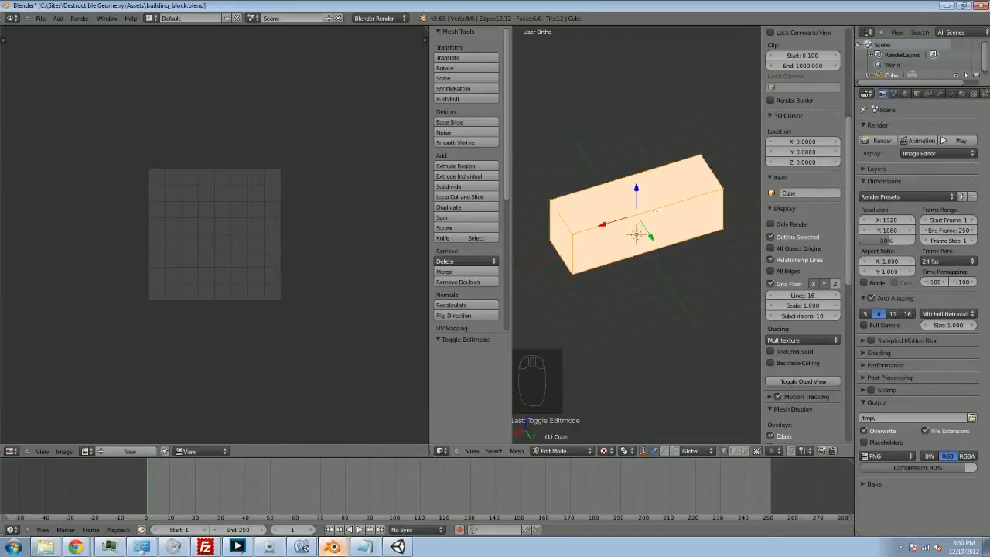
{"action": "left_click", "coordinate": [745, 452]}
{"action": "key", "text": "a"}
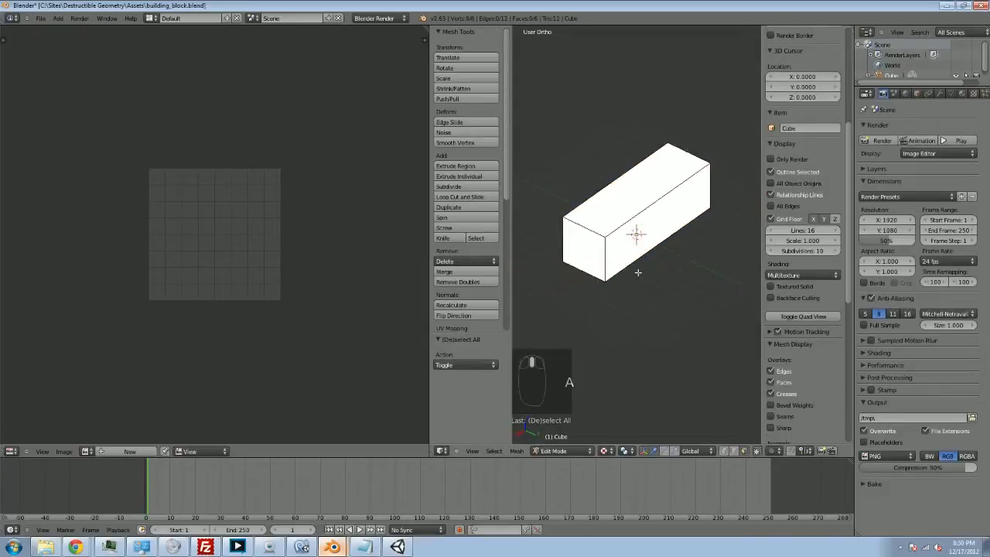
{"action": "key", "text": "a"}
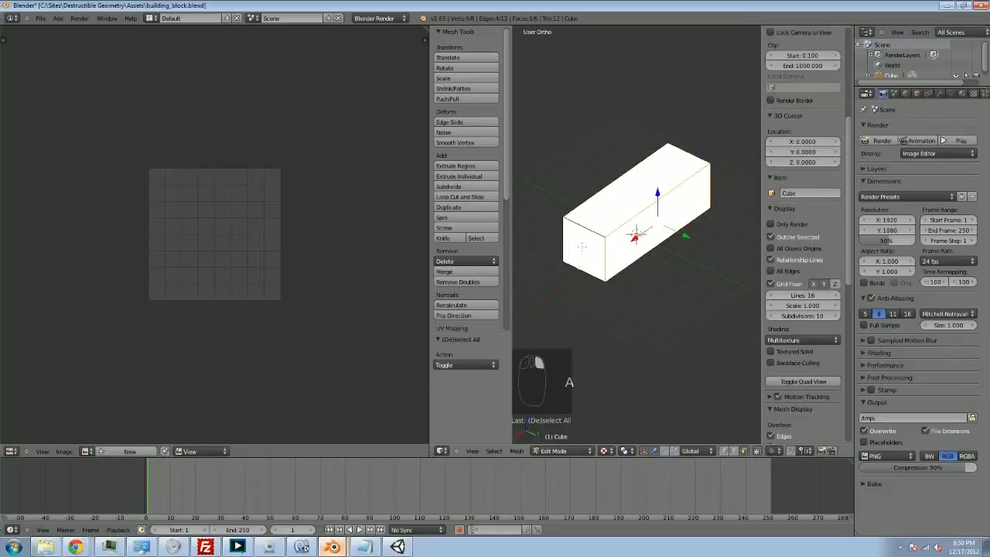
{"action": "key", "text": "a"}
{"action": "scroll", "coordinate": [662, 319], "scroll_direction": "up", "scroll_amount": 1}
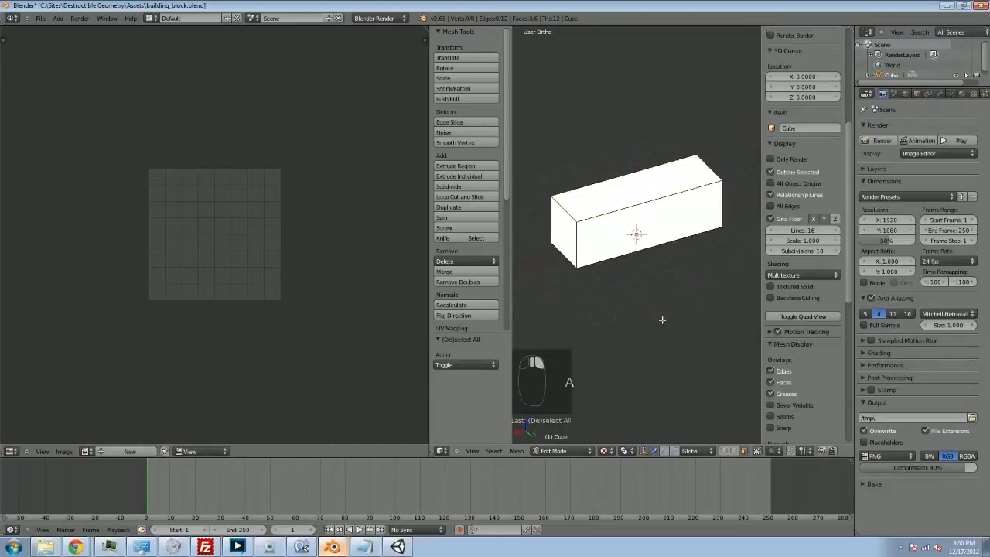
{"action": "key", "text": "a"}
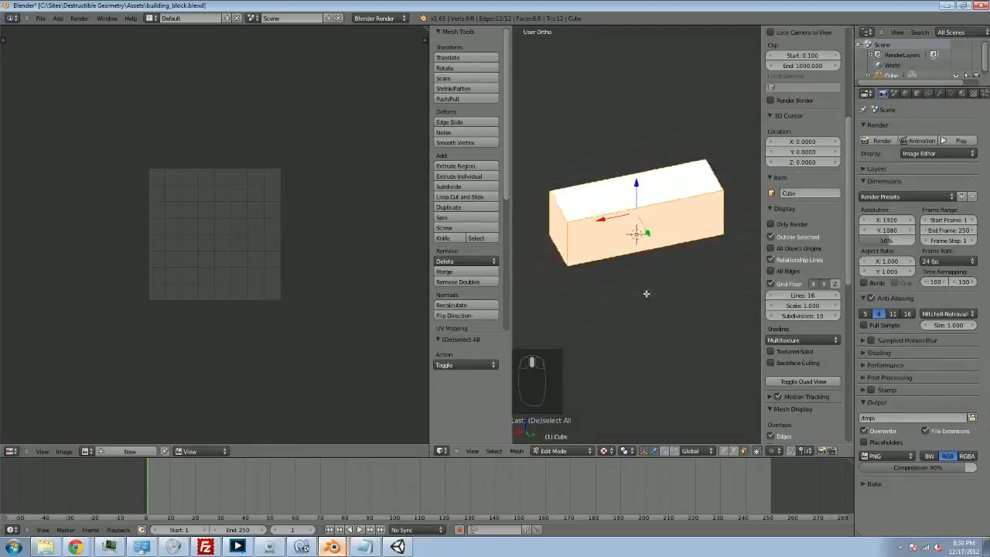
{"action": "mouse_move", "coordinate": [649, 232]}
{"action": "middle_mouse_down"}
{"action": "mouse_move", "coordinate": [591, 258]}
{"action": "mouse_move", "coordinate": [611, 276]}
{"action": "middle_mouse_up"}
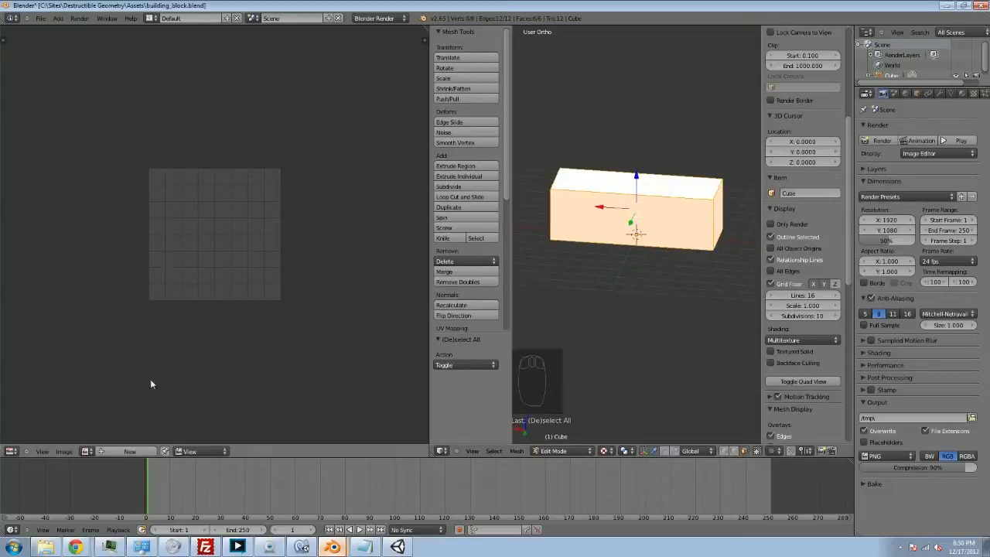
{"action": "left_click", "coordinate": [85, 451]}
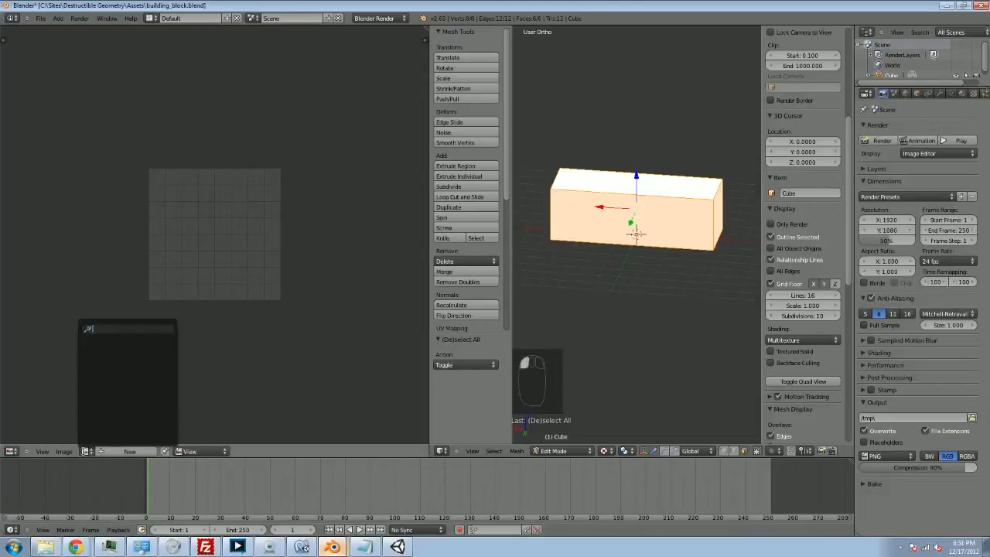
{"action": "left_click", "coordinate": [65, 452]}
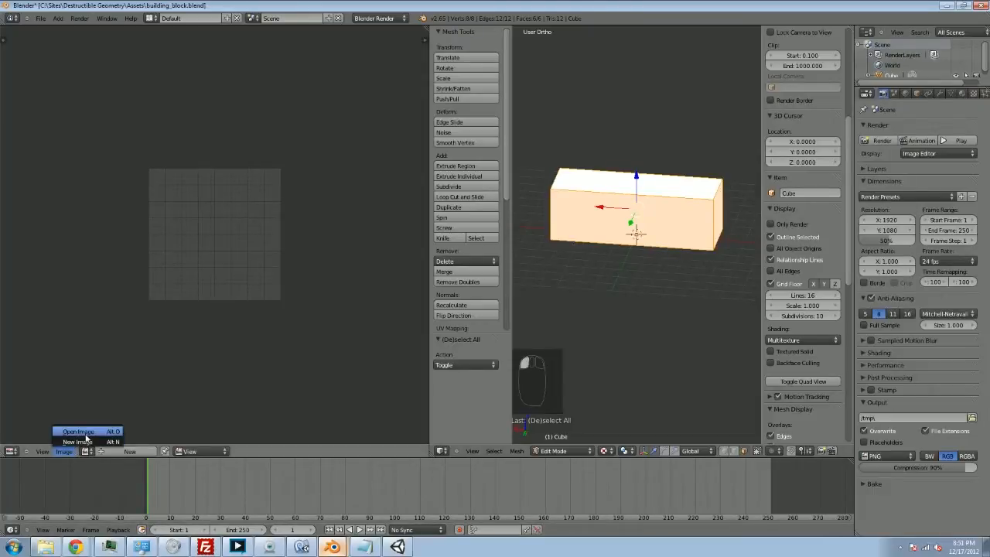
{"action": "left_click", "coordinate": [78, 432]}
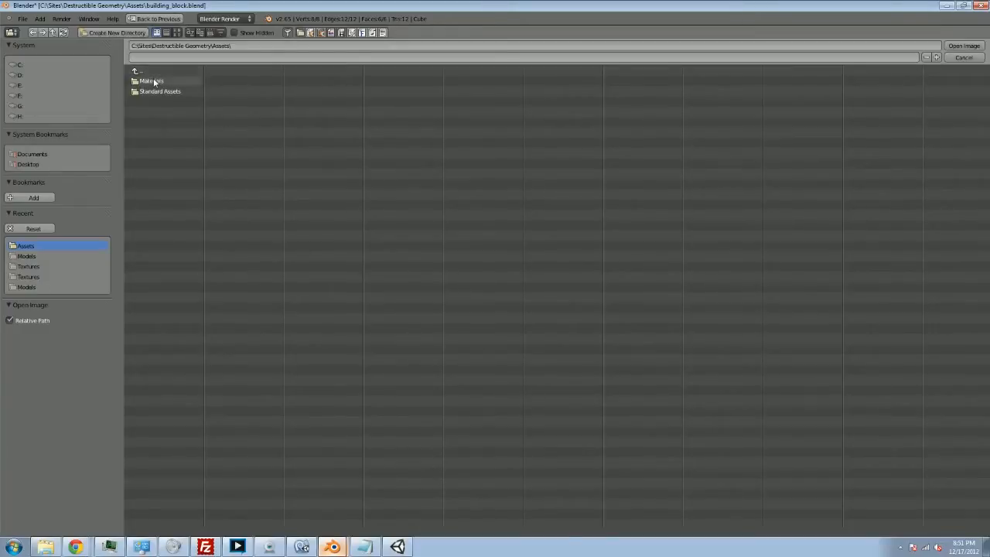
{"action": "left_click", "coordinate": [965, 60]}
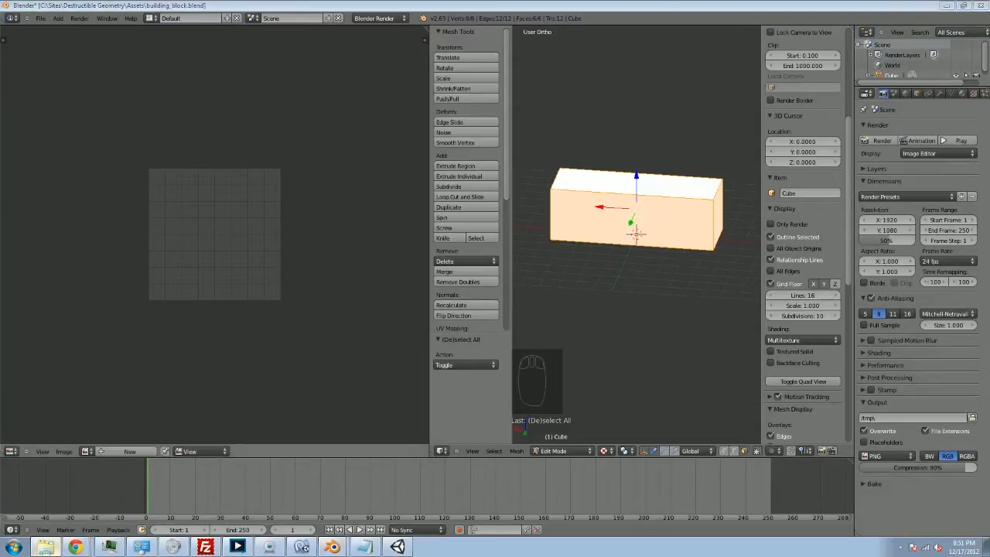
Browse Explorer to Destructible Geometry > Assets holding building_block2.png, then return to Blender.
{"action": "left_click", "coordinate": [46, 547]}
{"action": "double_click", "coordinate": [336, 153]}
{"action": "double_click", "coordinate": [335, 147]}
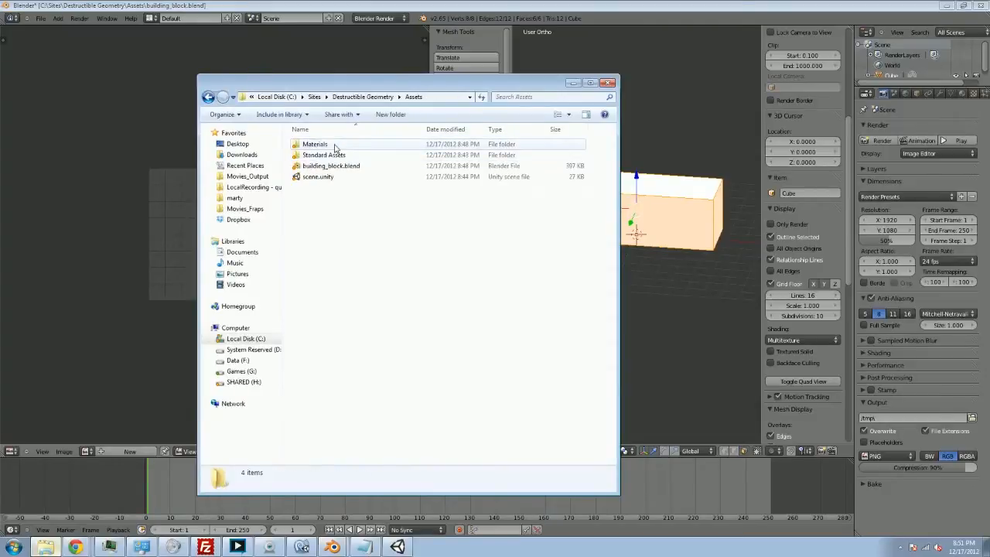
{"action": "left_click", "coordinate": [330, 176]}
{"action": "left_click", "coordinate": [326, 284]}
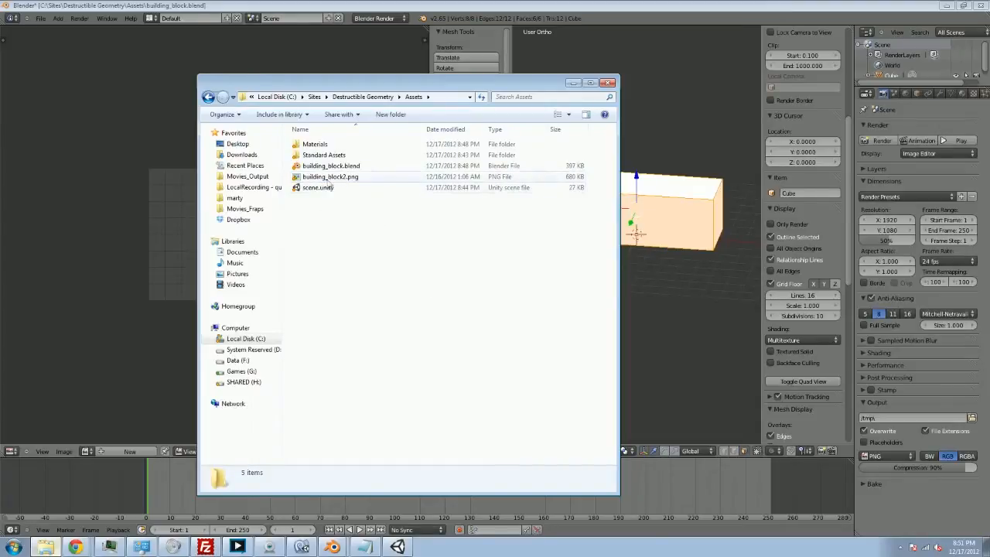
{"action": "left_click", "coordinate": [330, 176]}
{"action": "left_click", "coordinate": [371, 265]}
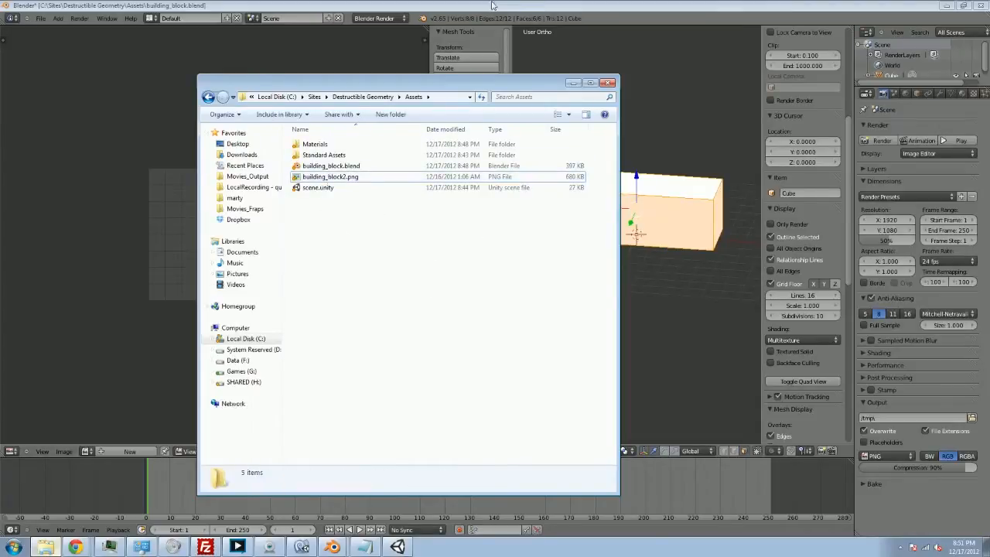
{"action": "left_click", "coordinate": [489, 9]}
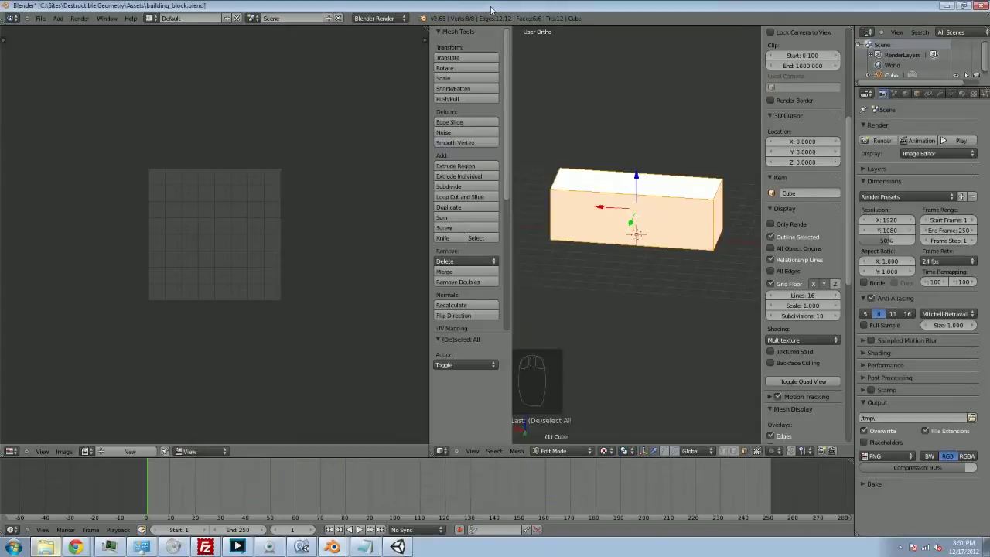
Load building_block2.png into the UV/Image Editor via Image > Open Image.
{"action": "left_click", "coordinate": [64, 452]}
{"action": "left_click", "coordinate": [78, 431]}
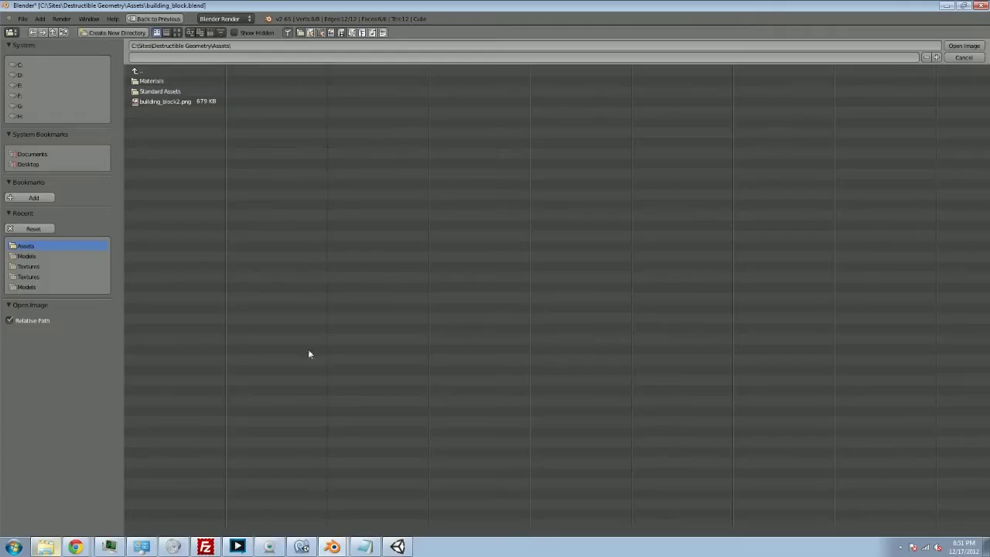
{"action": "left_click", "coordinate": [187, 102]}
{"action": "left_click", "coordinate": [960, 45]}
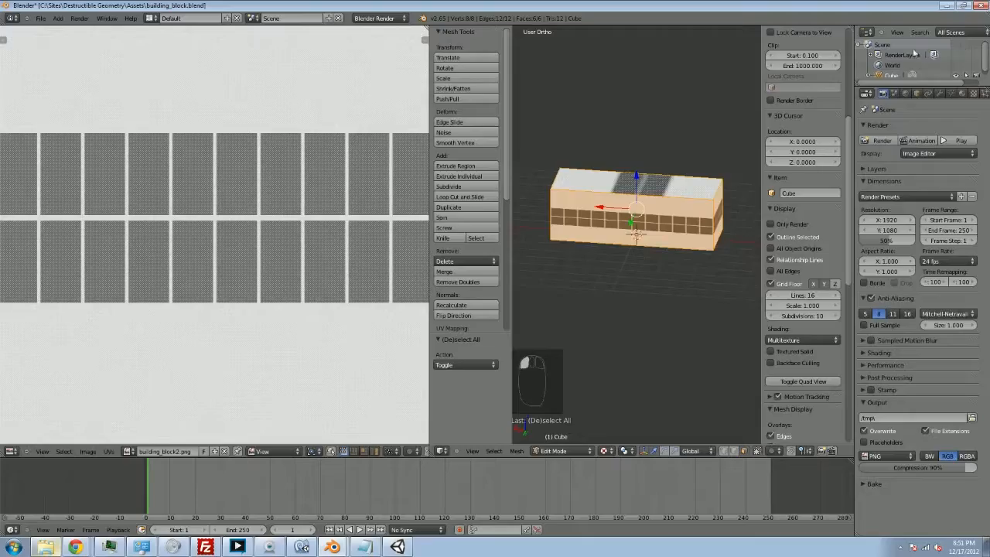
{"action": "scroll", "coordinate": [341, 171], "scroll_direction": "down", "scroll_amount": 3}
{"action": "scroll", "coordinate": [289, 204], "scroll_direction": "down", "scroll_amount": 1}
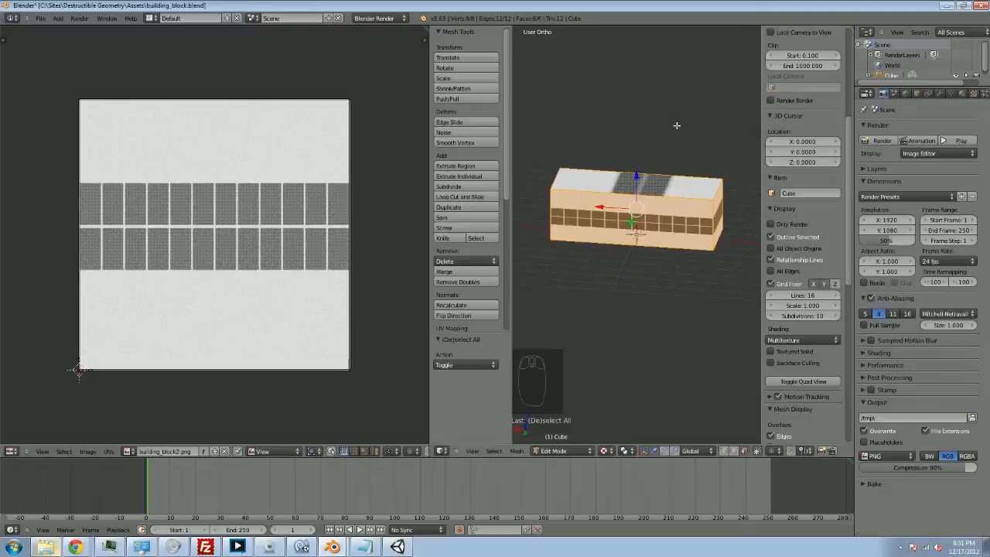
{"action": "key", "text": "a"}
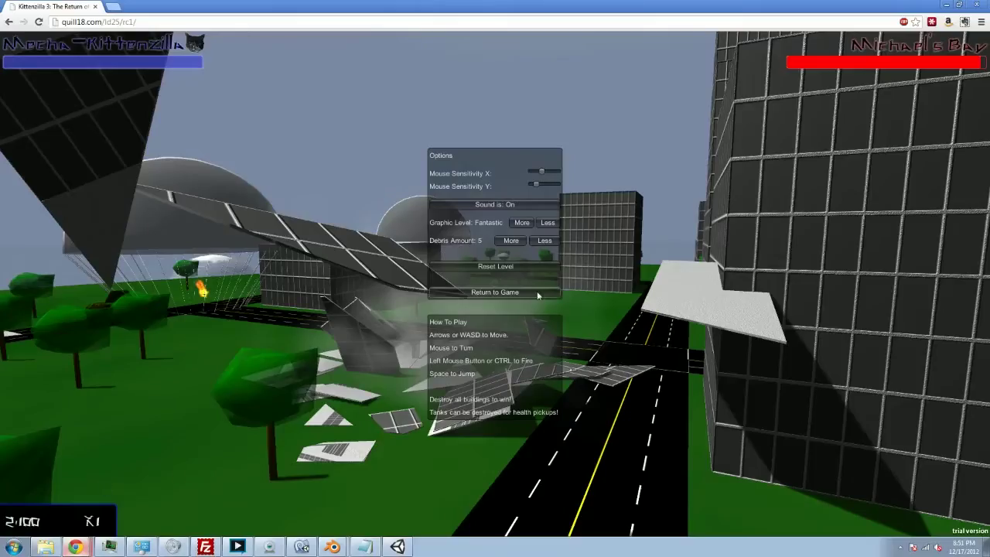
Switch to the Kittenzilla 3 browser game and restart the level.
{"action": "left_click", "coordinate": [495, 291]}
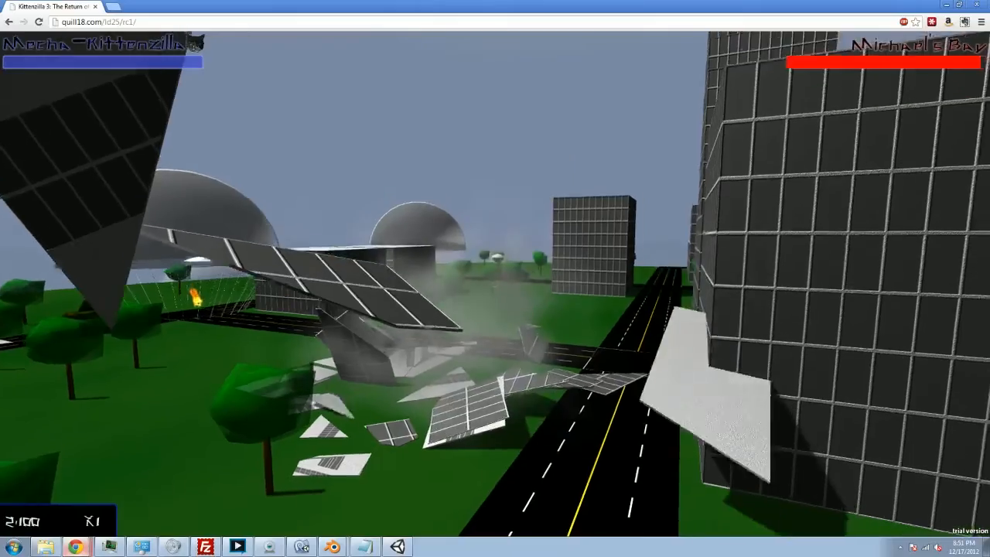
{"action": "key", "text": "Escape"}
{"action": "left_click", "coordinate": [495, 265]}
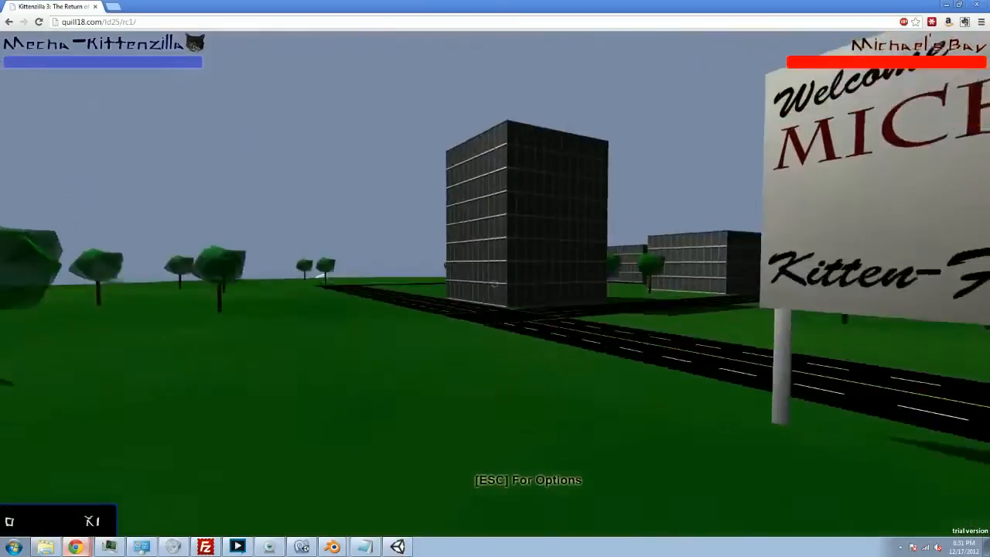
Walk around the city's windowed tower blocks with WASD, then pause and Alt+Tab away.
{"action": "key", "text": "w"}
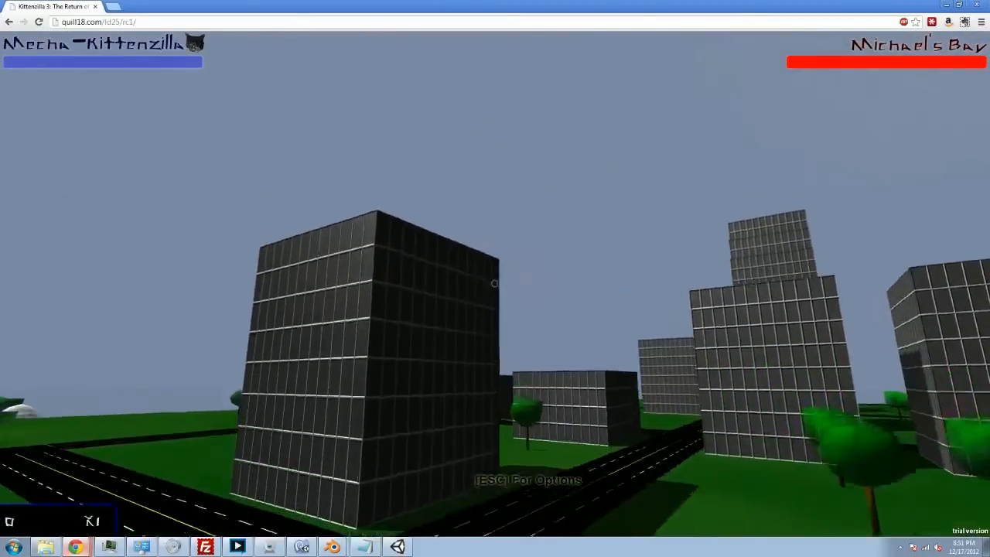
{"action": "key", "text": "w"}
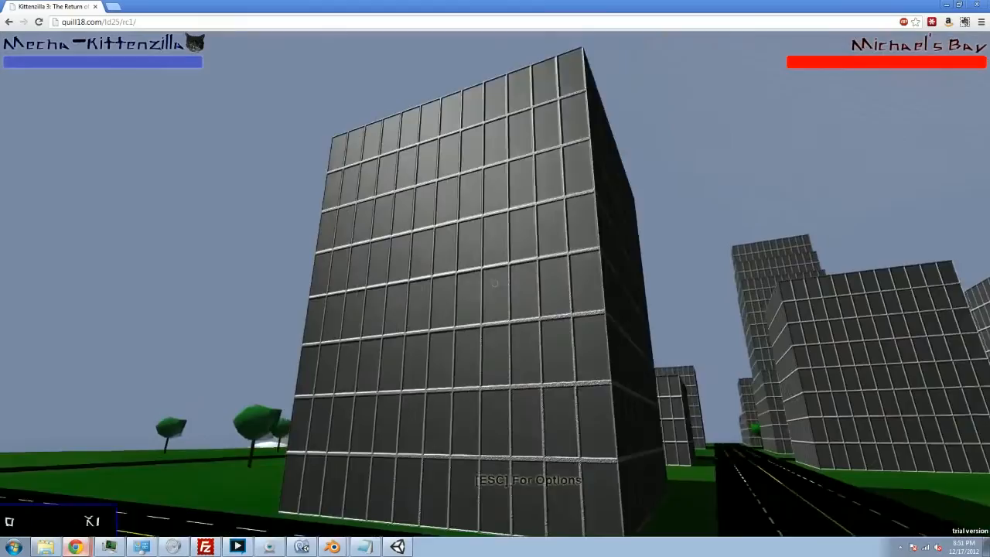
{"action": "key", "text": "w"}
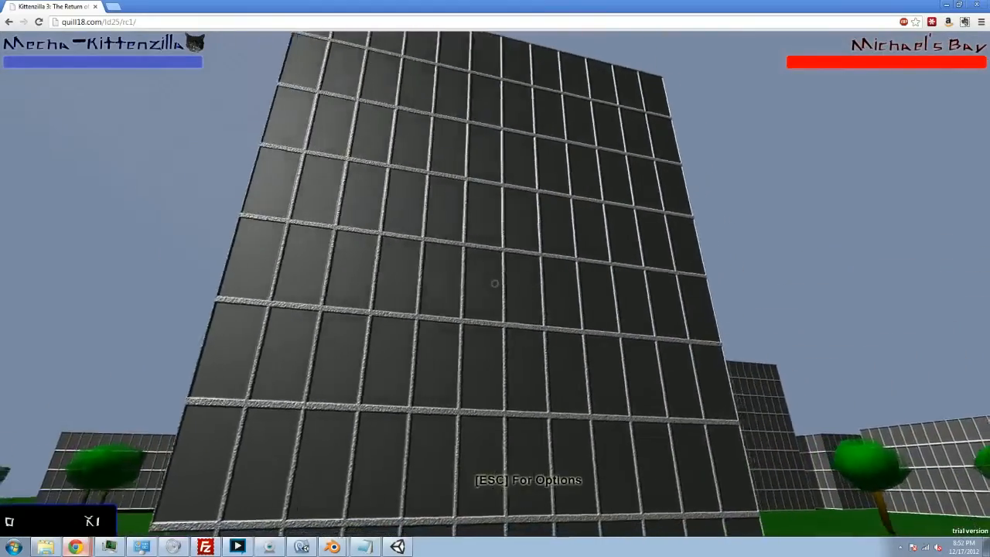
{"action": "key", "text": "w"}
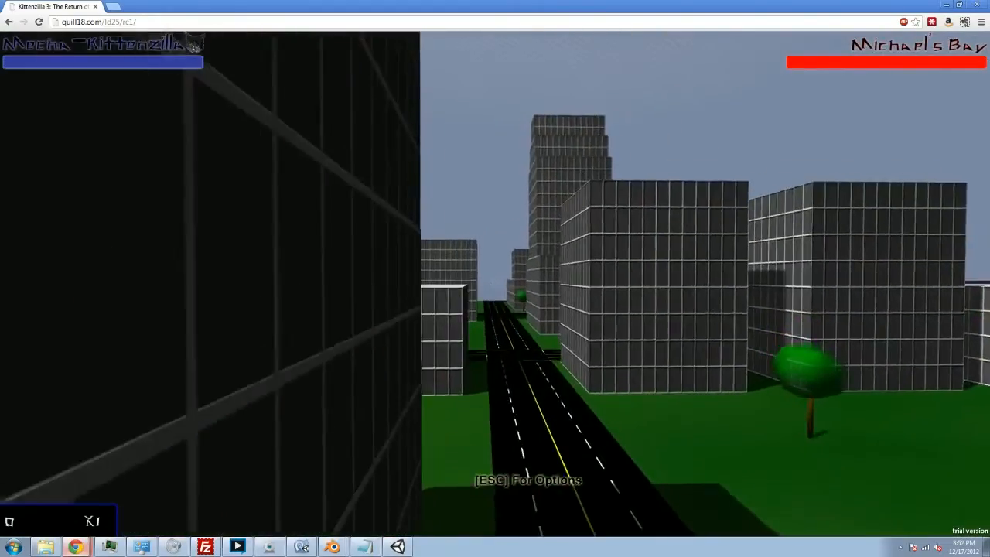
{"action": "key", "text": "w"}
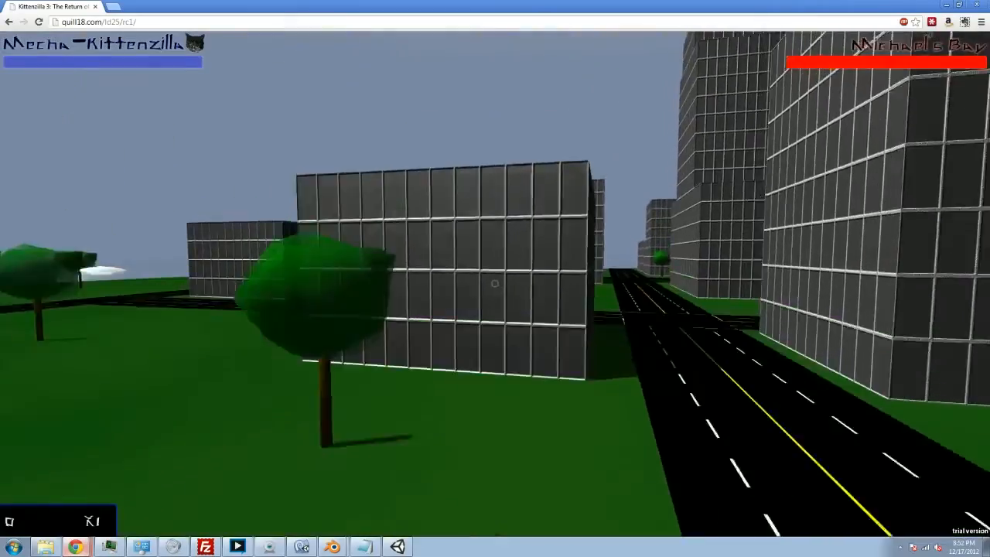
{"action": "key", "text": "w"}
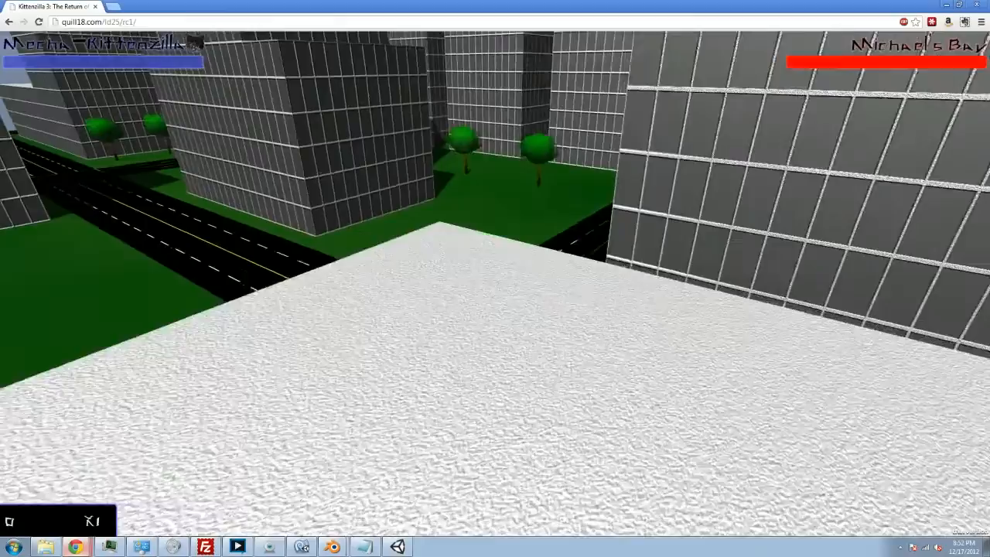
{"action": "key", "text": "Escape"}
{"action": "key", "text": "alt+Tab"}
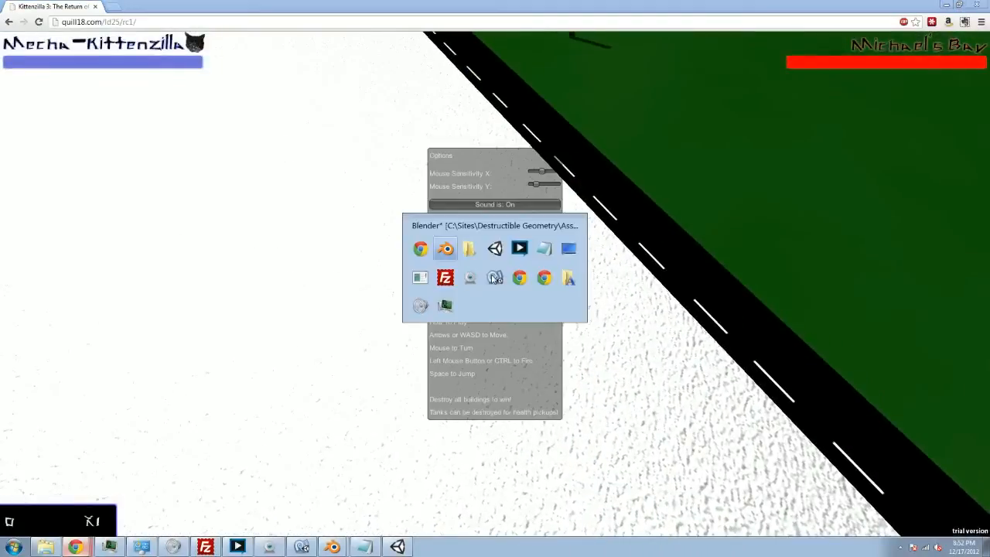
Save the window-textured block over building_block.blend, confirming Save Over.
{"action": "key", "text": "alt+Tab"}
{"action": "key", "text": "alt+Tab"}
{"action": "key", "text": "alt+Tab"}
{"action": "key", "text": "alt+Tab"}
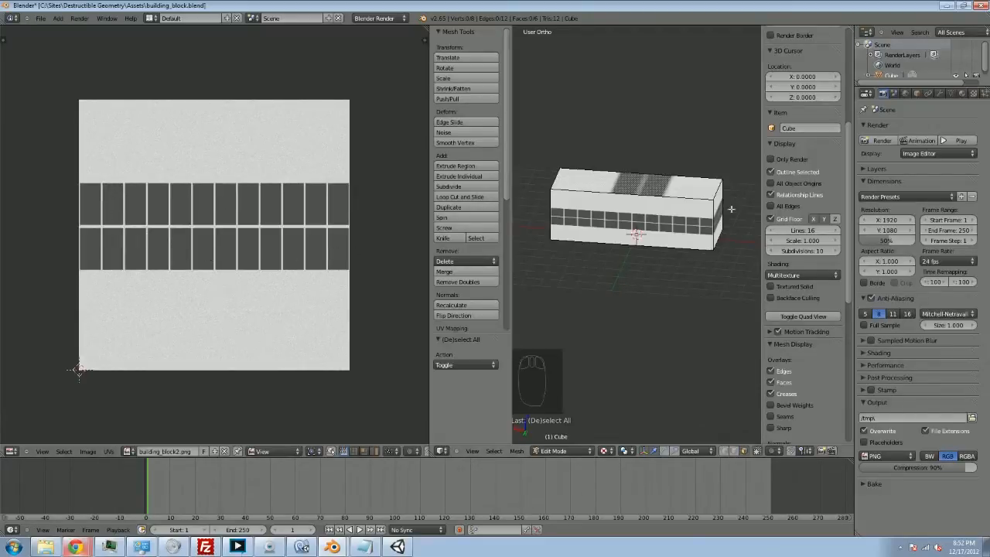
{"action": "mouse_move", "coordinate": [693, 305]}
{"action": "middle_mouse_down"}
{"action": "mouse_move", "coordinate": [580, 295]}
{"action": "mouse_move", "coordinate": [538, 250]}
{"action": "mouse_move", "coordinate": [585, 321]}
{"action": "mouse_move", "coordinate": [696, 270]}
{"action": "mouse_move", "coordinate": [706, 296]}
{"action": "mouse_move", "coordinate": [610, 283]}
{"action": "middle_mouse_up"}
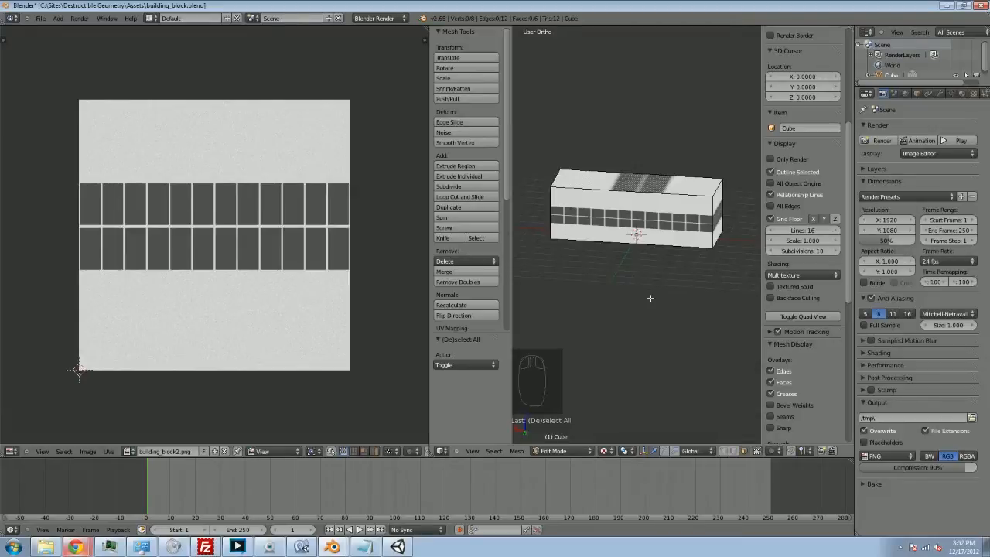
{"action": "key", "text": "a"}
{"action": "key", "text": "a"}
{"action": "mouse_move", "coordinate": [658, 298]}
{"action": "middle_mouse_down"}
{"action": "mouse_move", "coordinate": [623, 318]}
{"action": "mouse_move", "coordinate": [629, 191]}
{"action": "mouse_move", "coordinate": [635, 236]}
{"action": "mouse_move", "coordinate": [700, 315]}
{"action": "mouse_move", "coordinate": [663, 280]}
{"action": "middle_mouse_up"}
{"action": "key", "text": "ctrl+s"}
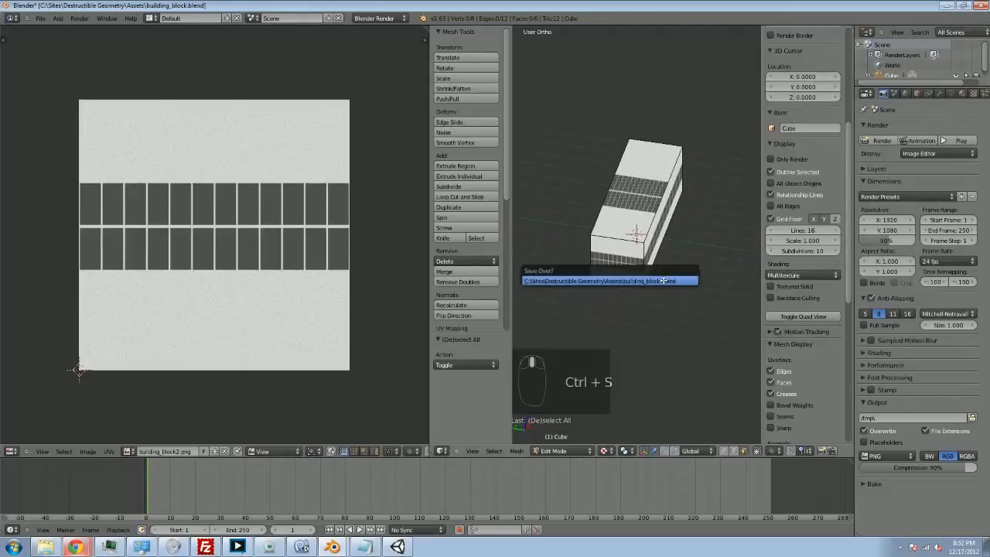
{"action": "left_click", "coordinate": [663, 279]}
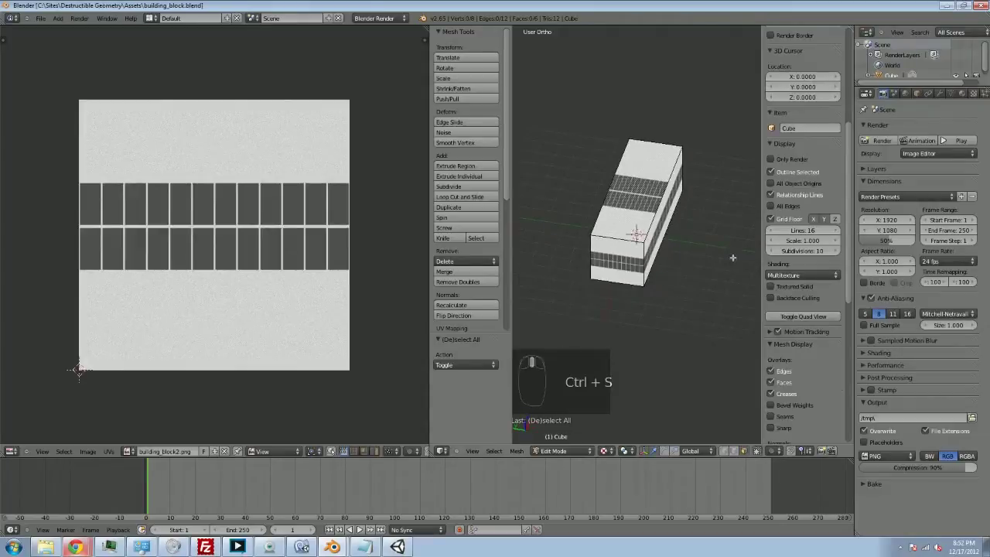
Frame the reimported window-textured building_block in Unity's Scene view and inspect it.
{"action": "left_click", "coordinate": [396, 547]}
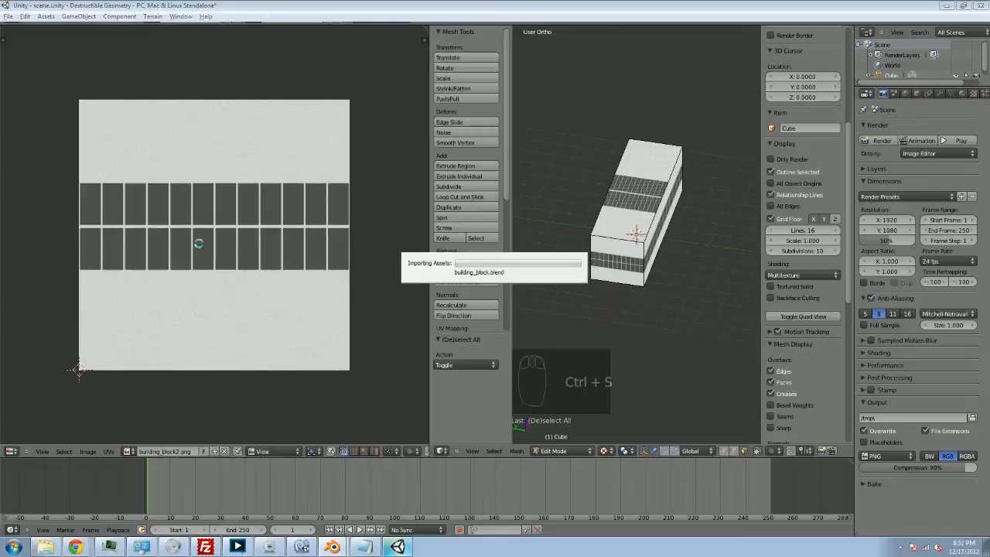
{"action": "key", "text": "f"}
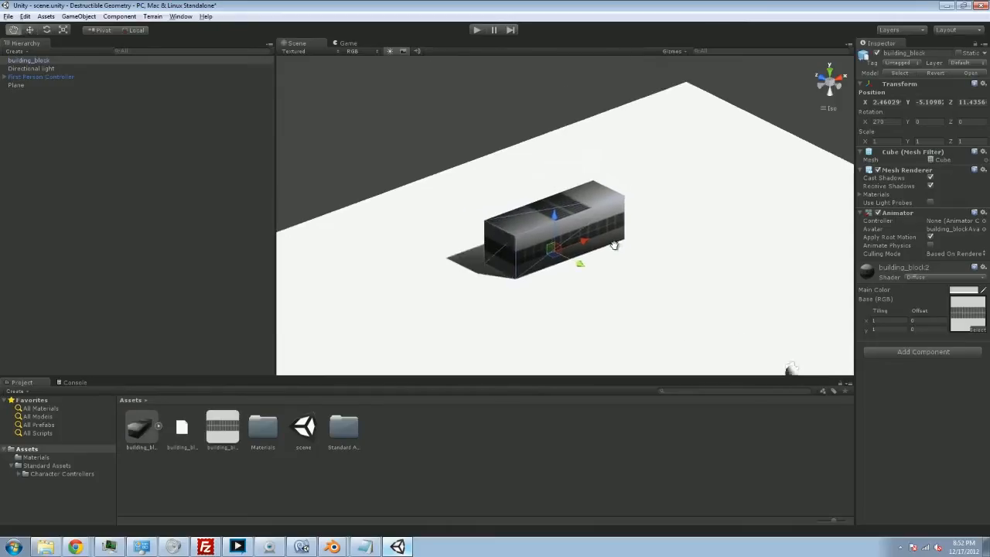
{"action": "scroll", "coordinate": [624, 246], "scroll_direction": "up", "scroll_amount": 5}
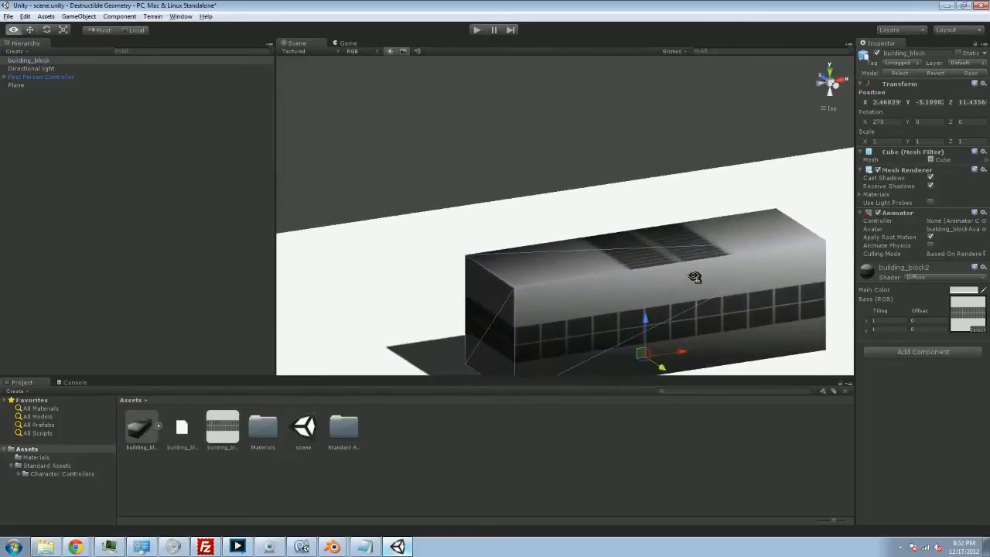
{"action": "right_click_drag", "start_coordinate": [640, 258], "coordinate": [585, 217]}
{"action": "scroll", "coordinate": [563, 186], "scroll_direction": "down", "scroll_amount": 4}
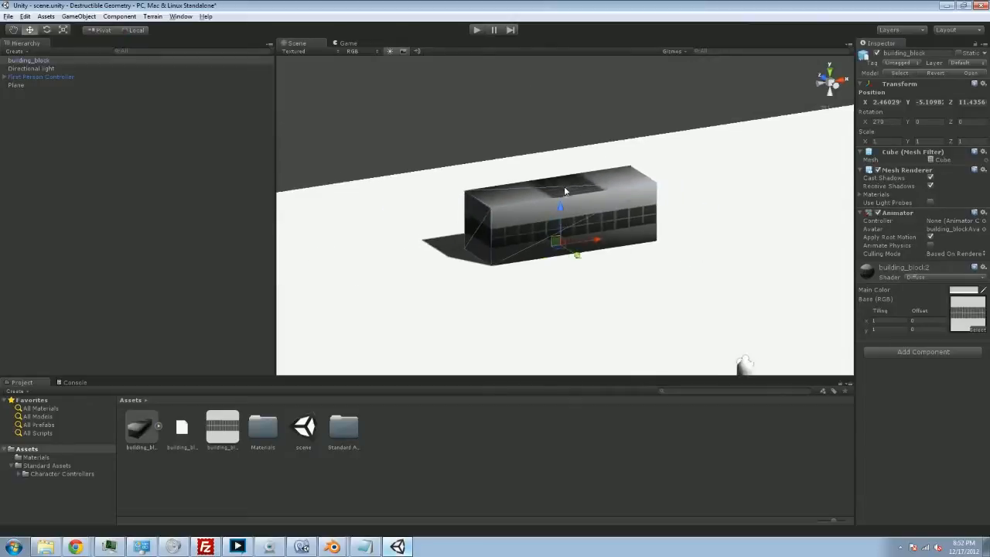
{"action": "mouse_move", "coordinate": [634, 263]}
{"action": "right_mouse_down"}
{"action": "mouse_move", "coordinate": [500, 281]}
{"action": "mouse_move", "coordinate": [651, 294]}
{"action": "right_mouse_up"}
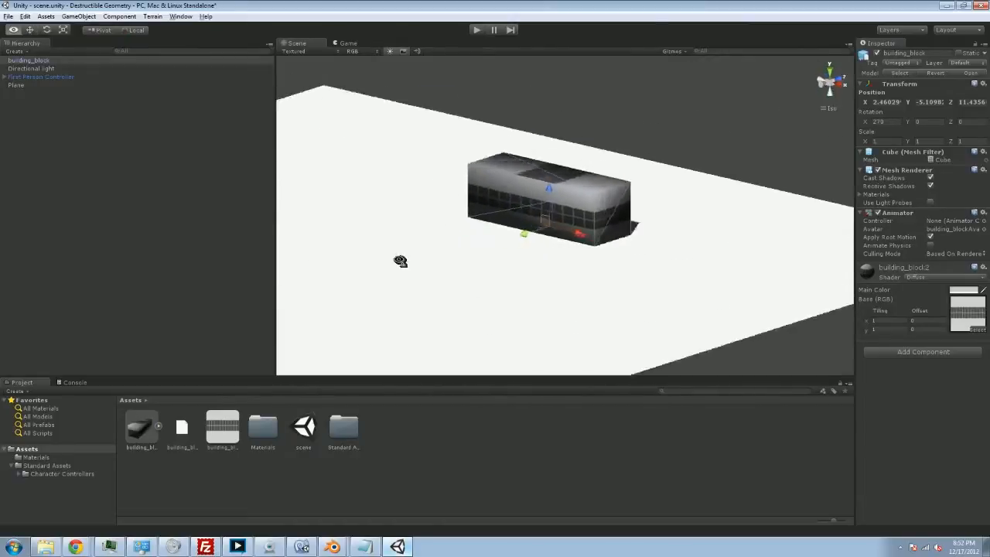
{"action": "key", "text": "alt+Tab"}
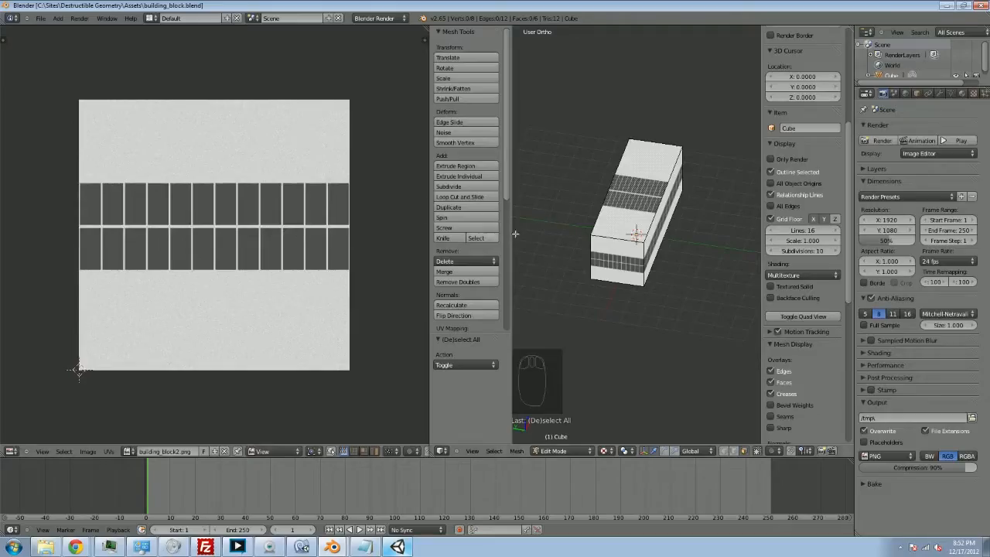
Select all faces of the block and UV Unwrap them onto the texture.
{"action": "middle_click_drag", "start_coordinate": [635, 232], "coordinate": [595, 210]}
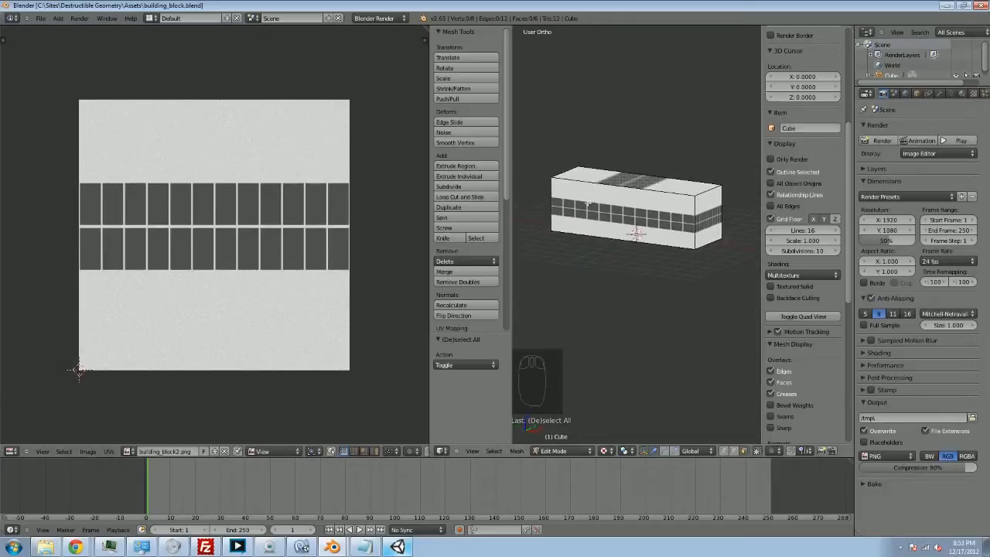
{"action": "middle_click_drag", "start_coordinate": [558, 246], "coordinate": [652, 255]}
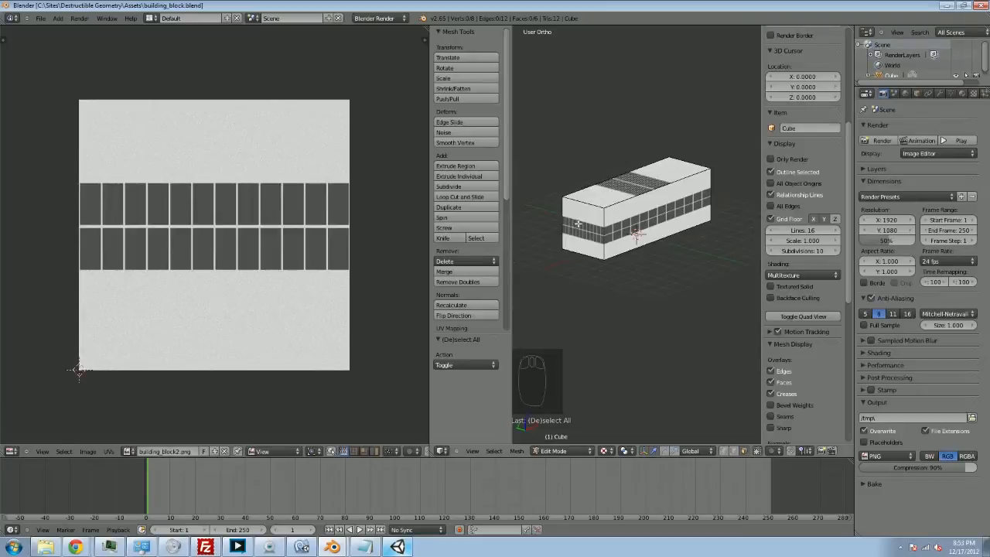
{"action": "key", "text": "a"}
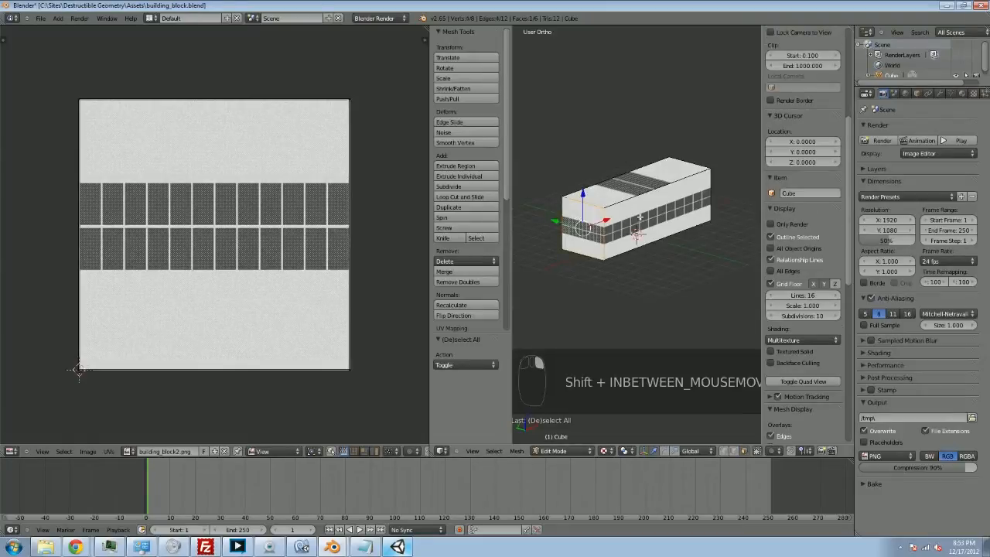
{"action": "key", "text": "a"}
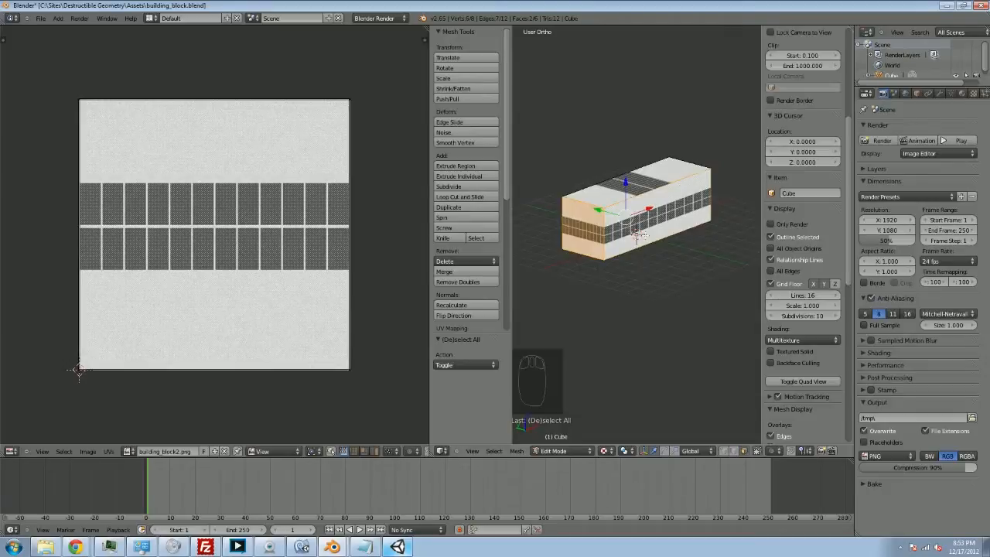
{"action": "key", "text": "u"}
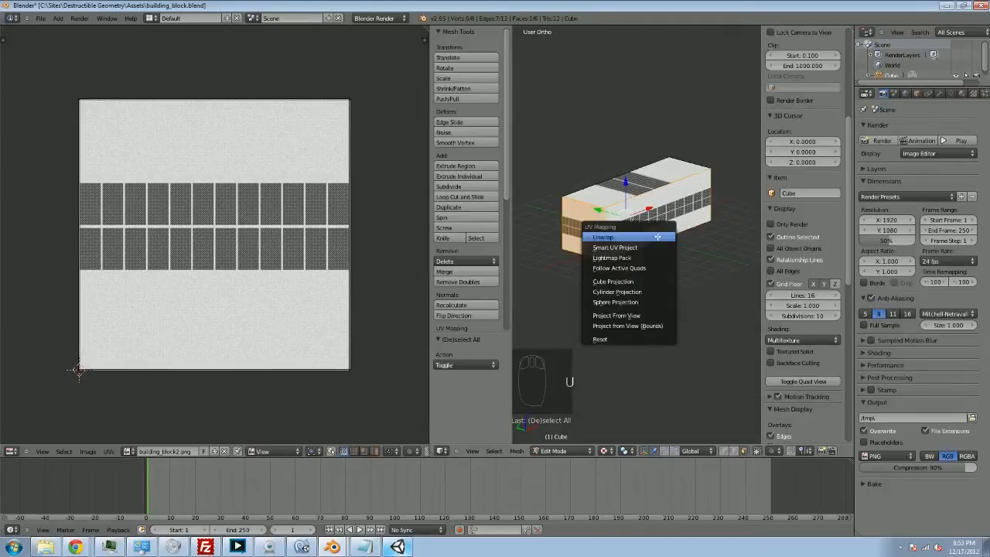
{"action": "left_click", "coordinate": [622, 237]}
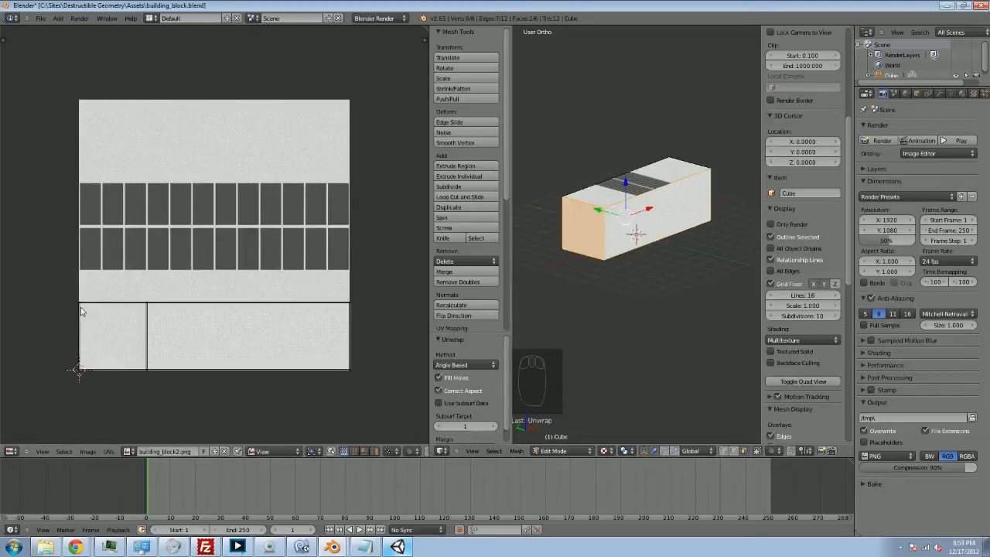
Select the end face and long side face to inspect their UVs on the plain lower strip.
{"action": "right_click", "coordinate": [601, 234]}
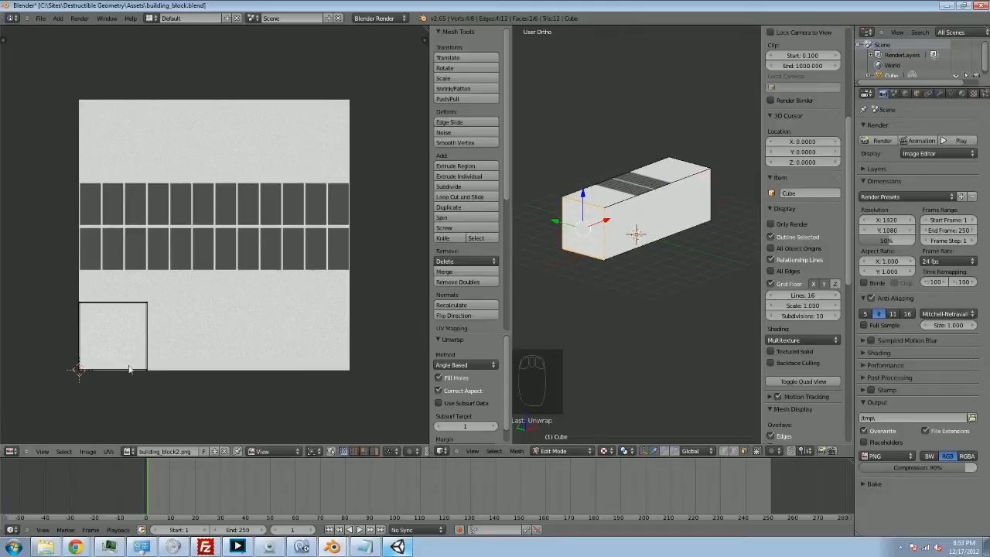
{"action": "right_click", "coordinate": [670, 203]}
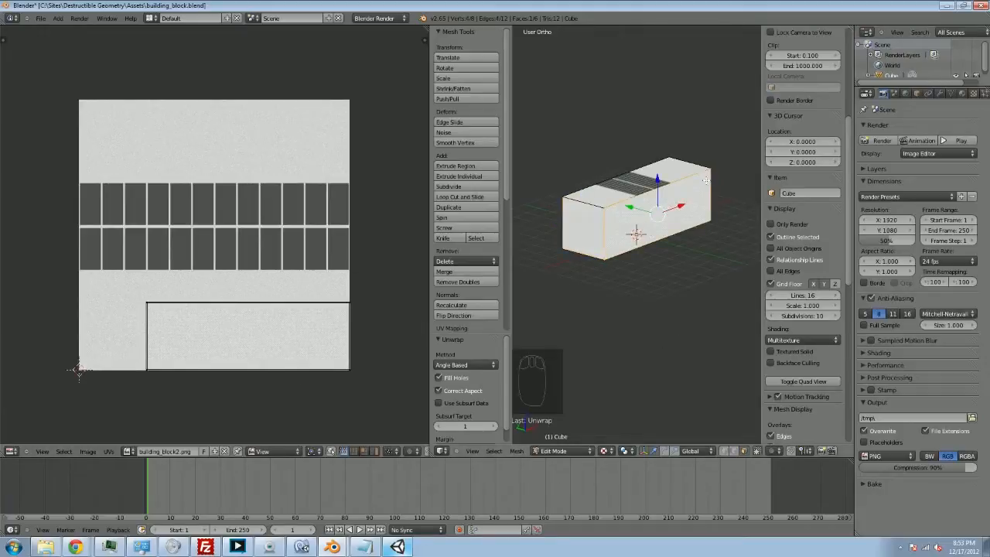
{"action": "right_click", "coordinate": [588, 226], "text": "shift"}
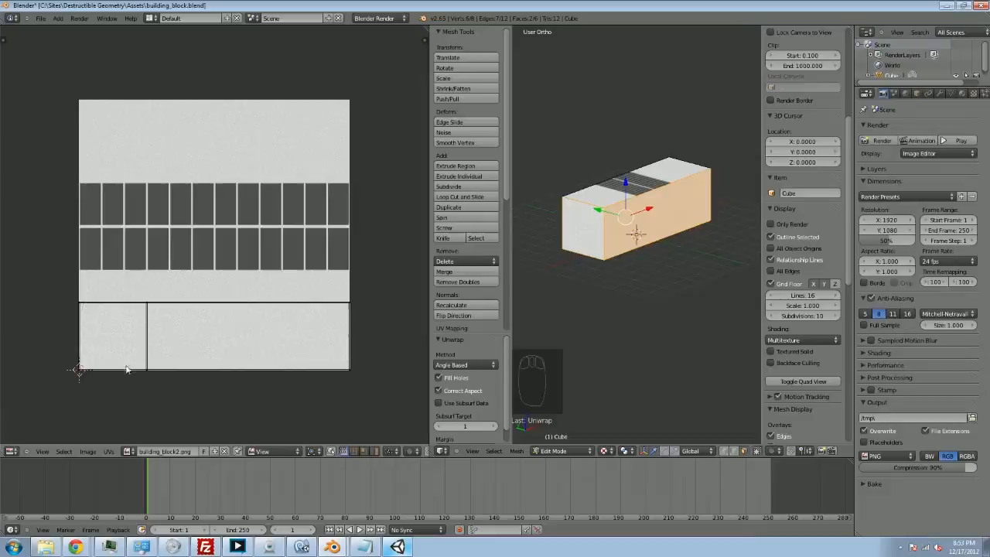
Move all the selected faces' UVs vertically onto the texture's window band.
{"action": "key", "text": "a"}
{"action": "key", "text": "g"}
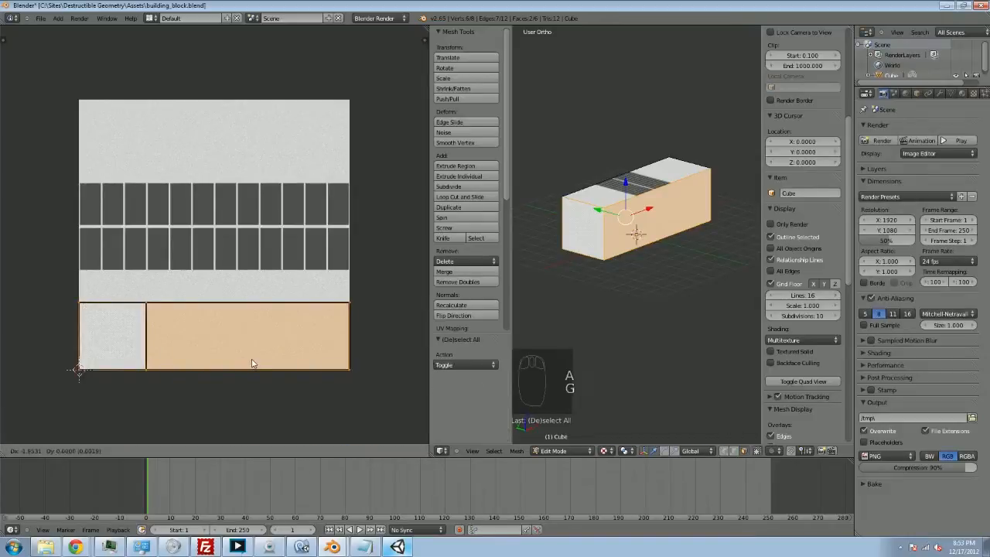
{"action": "key", "text": "y"}
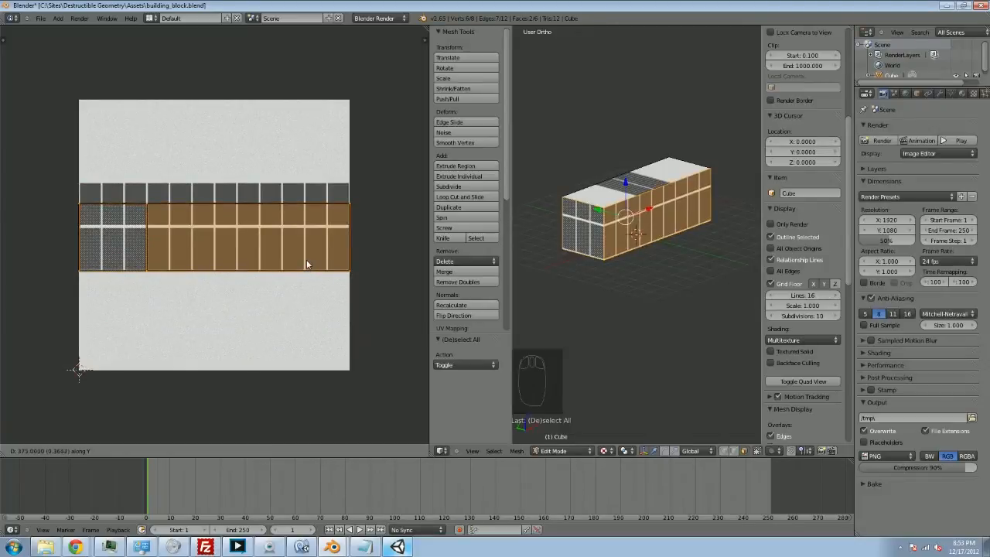
{"action": "left_click", "coordinate": [307, 265]}
Box-select the upper UV row and align it vertically with the top of the windows.
{"action": "key", "text": "a"}
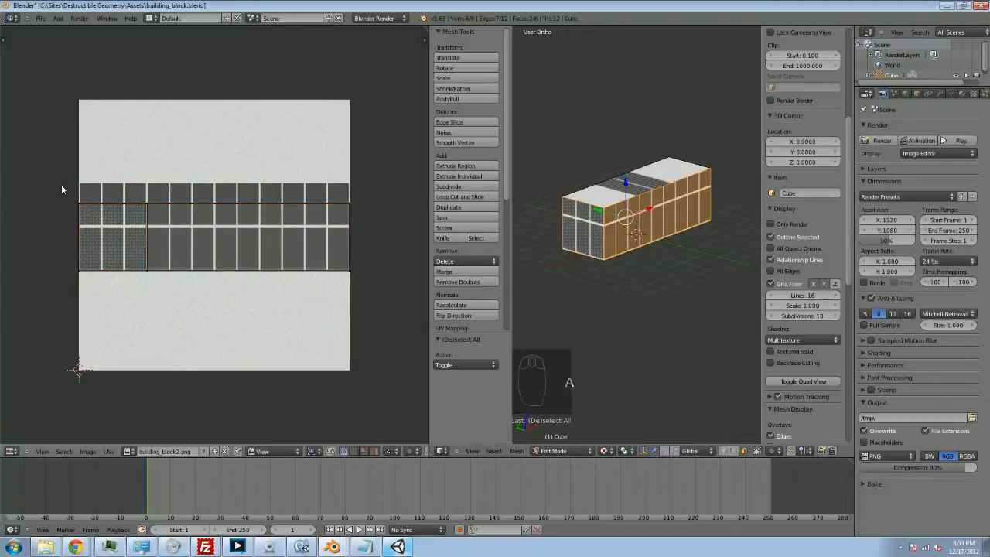
{"action": "key", "text": "b"}
{"action": "left_click_drag", "start_coordinate": [59, 175], "coordinate": [399, 222]}
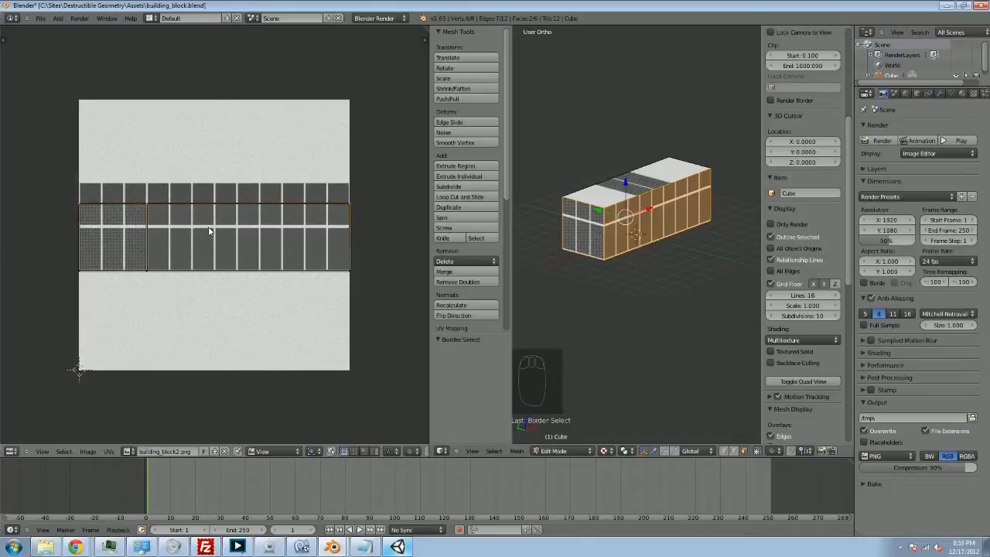
{"action": "key", "text": "g"}
{"action": "key", "text": "y"}
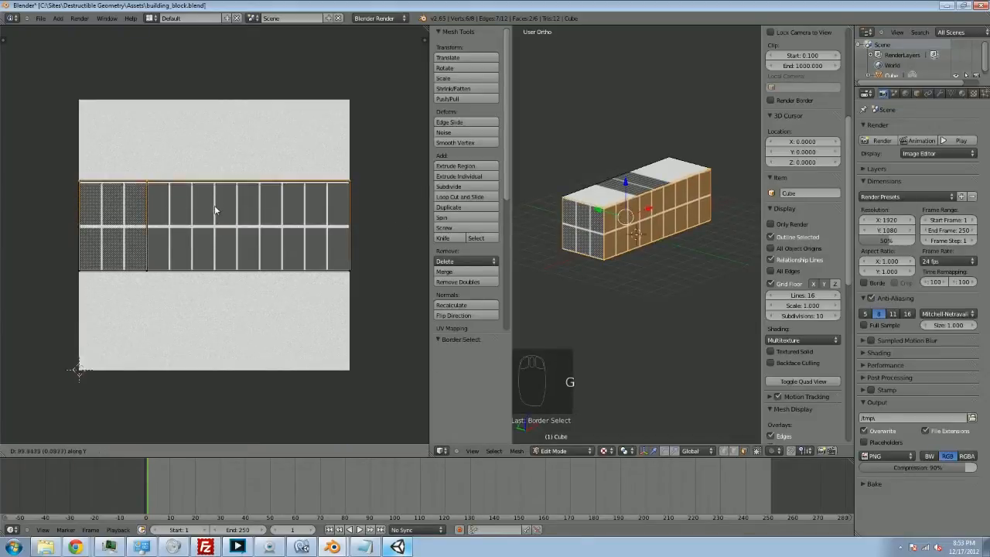
{"action": "left_click", "coordinate": [214, 211]}
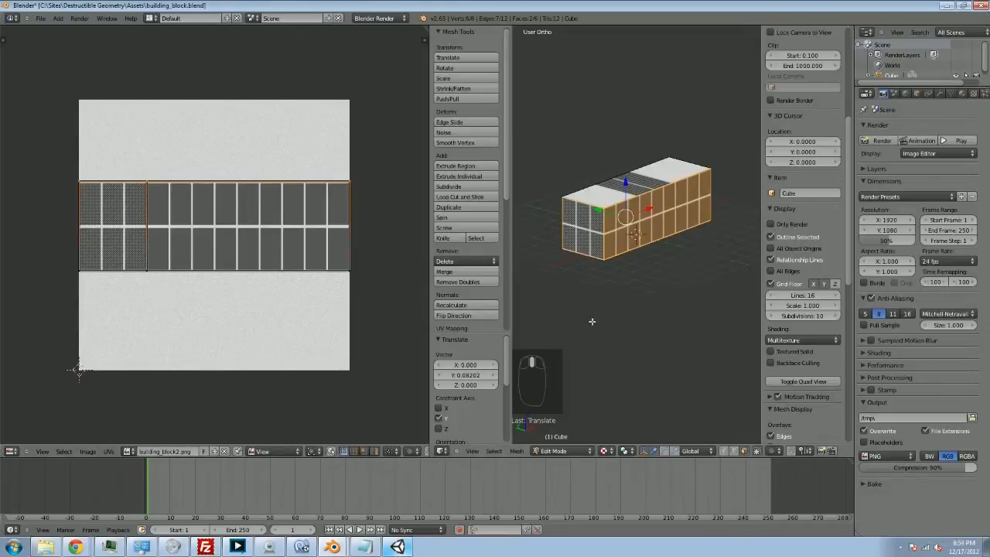
{"action": "middle_click_drag", "start_coordinate": [592, 321], "coordinate": [608, 320]}
Select the remaining side faces of the block and unwrap them.
{"action": "right_click", "coordinate": [591, 224]}
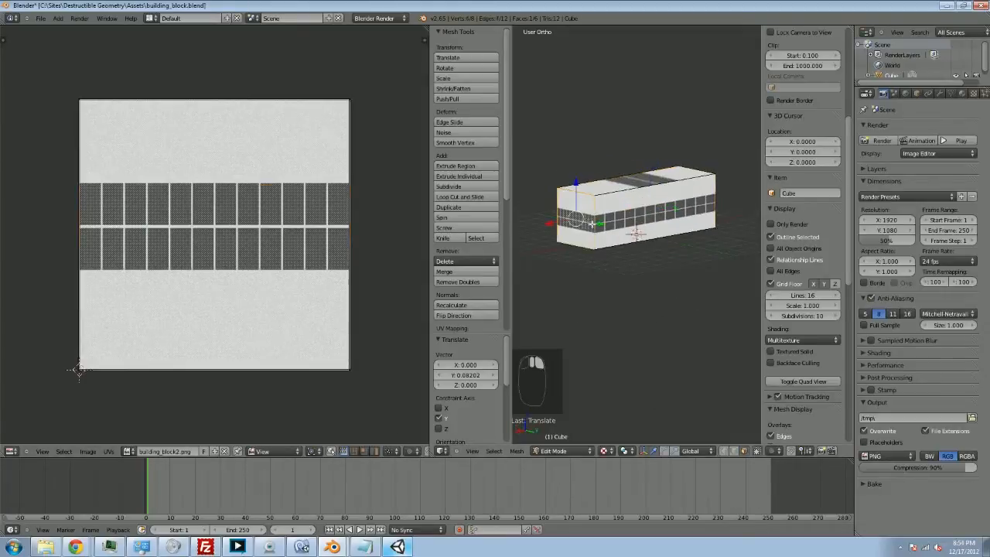
{"action": "right_click", "coordinate": [665, 208], "text": "shift"}
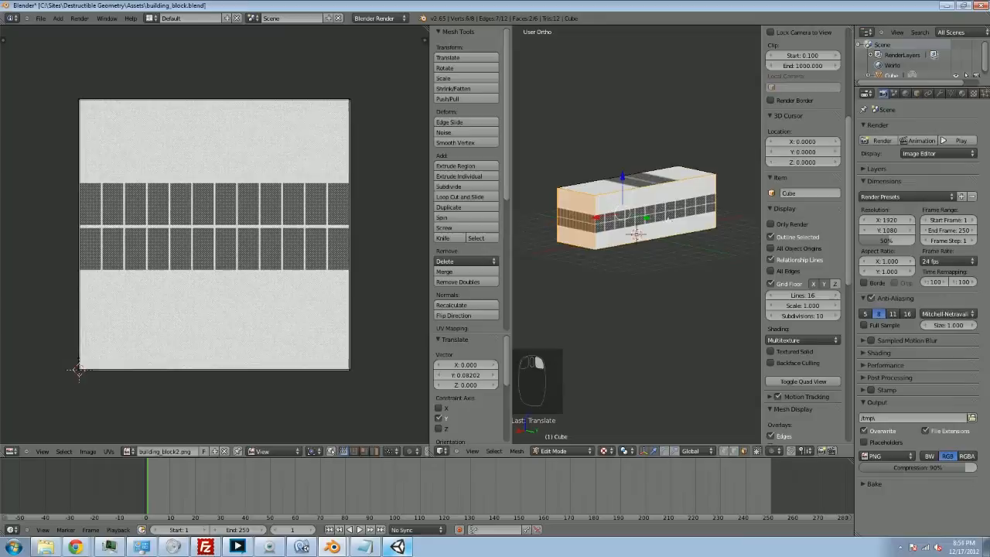
{"action": "key", "text": "u"}
{"action": "left_click", "coordinate": [634, 213]}
Move the new UV island vertically over the texture's window rows.
{"action": "key", "text": "a"}
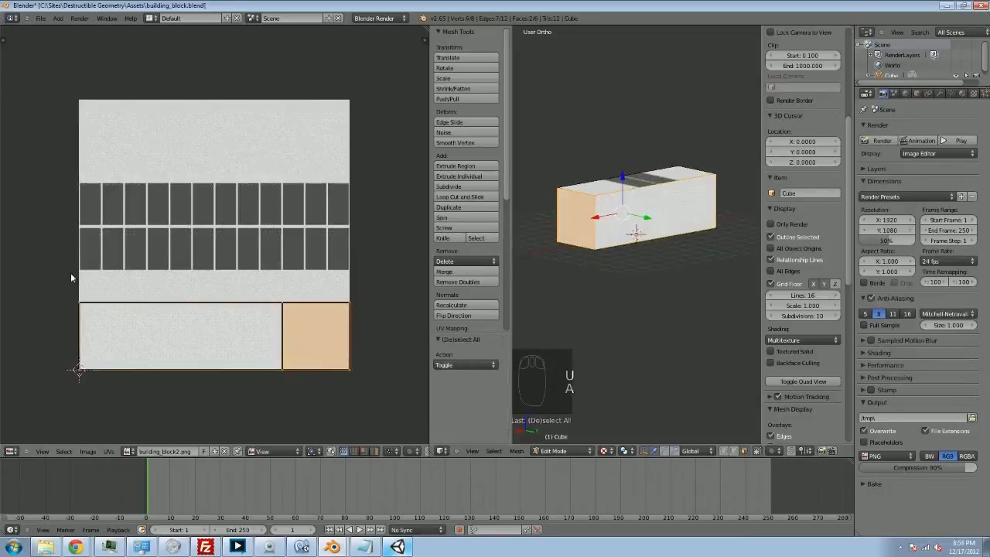
{"action": "key", "text": "g"}
{"action": "key", "text": "y"}
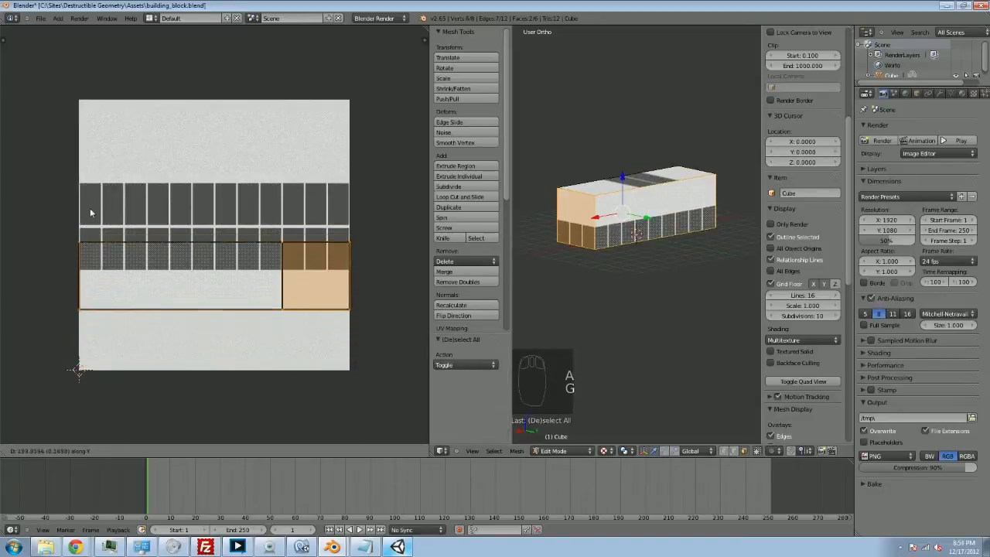
{"action": "left_click", "coordinate": [105, 176]}
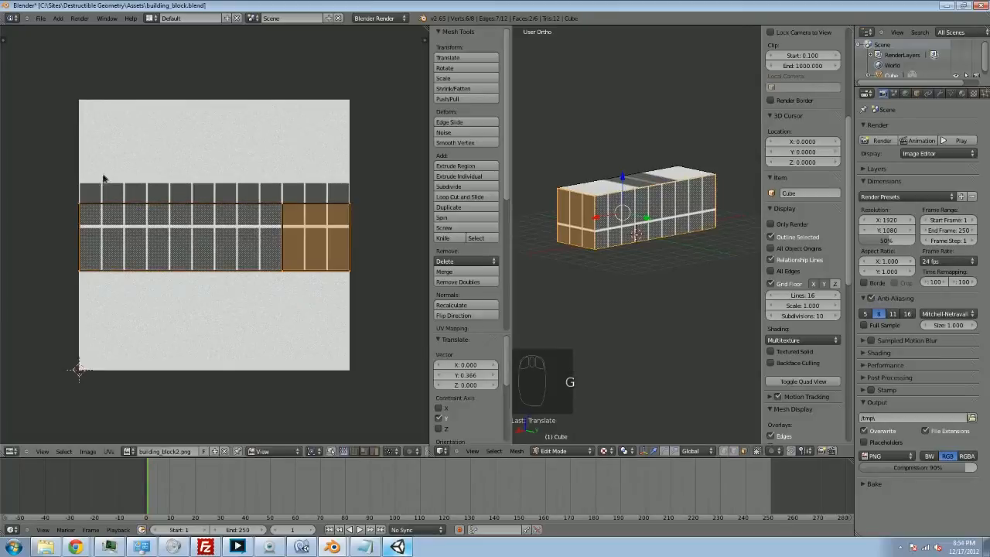
Box-select the island's top UV row and align it with the window edge.
{"action": "key", "text": "a"}
{"action": "key", "text": "b"}
{"action": "left_click_drag", "start_coordinate": [61, 178], "coordinate": [357, 209]}
{"action": "key", "text": "g"}
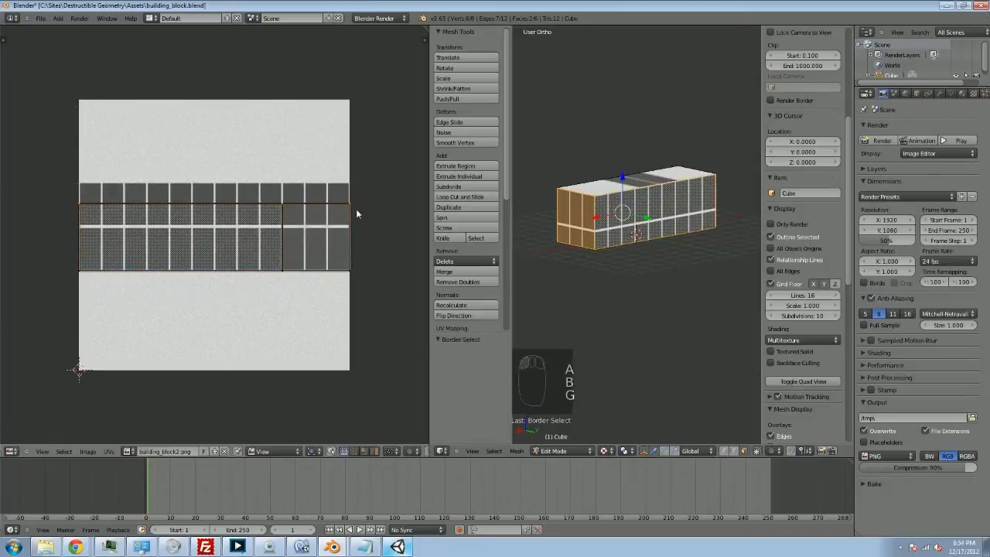
{"action": "key", "text": "y"}
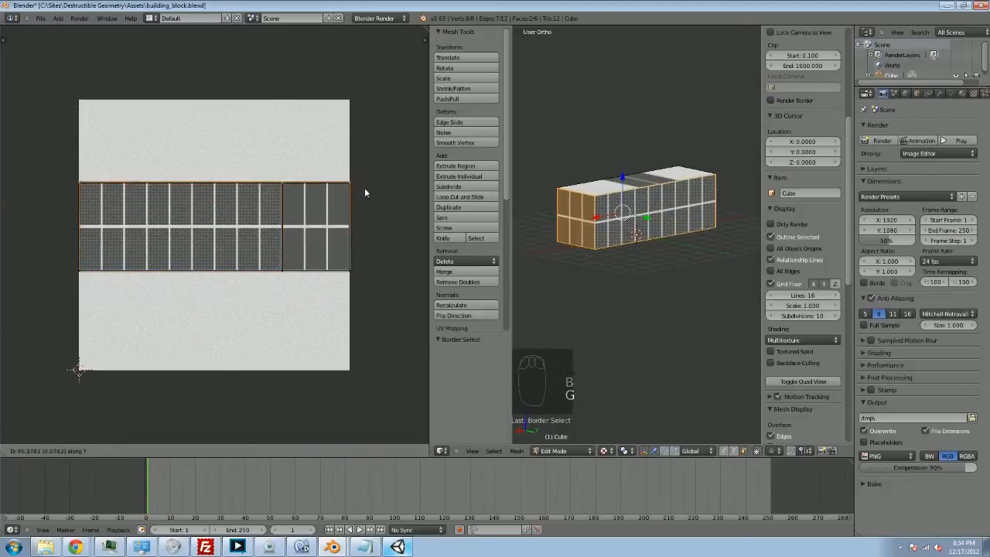
{"action": "left_click", "coordinate": [364, 187]}
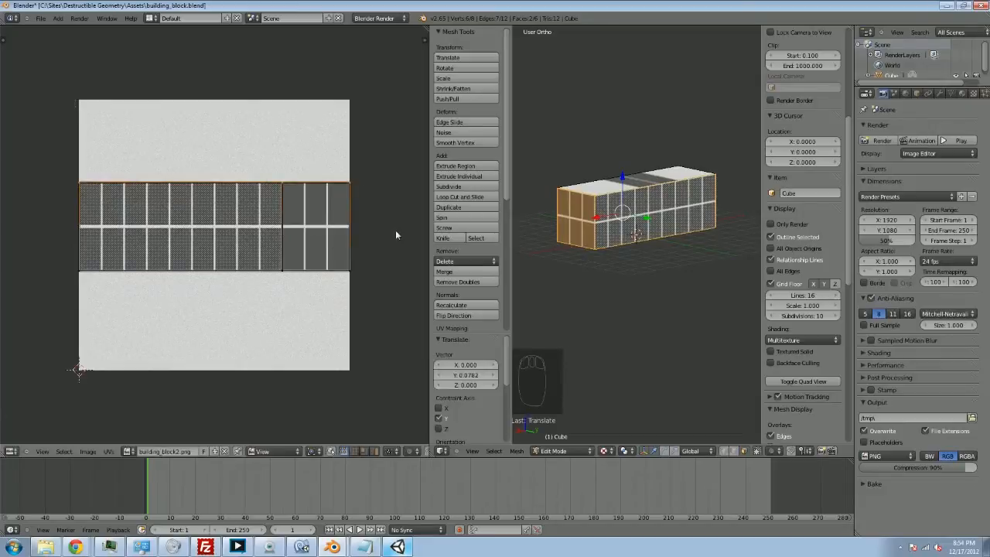
{"action": "key", "text": "a"}
{"action": "mouse_move", "coordinate": [588, 236]}
{"action": "middle_mouse_down"}
{"action": "mouse_move", "coordinate": [680, 274]}
{"action": "mouse_move", "coordinate": [711, 259]}
{"action": "mouse_move", "coordinate": [688, 278]}
{"action": "mouse_move", "coordinate": [622, 284]}
{"action": "mouse_move", "coordinate": [668, 285]}
{"action": "middle_mouse_up"}
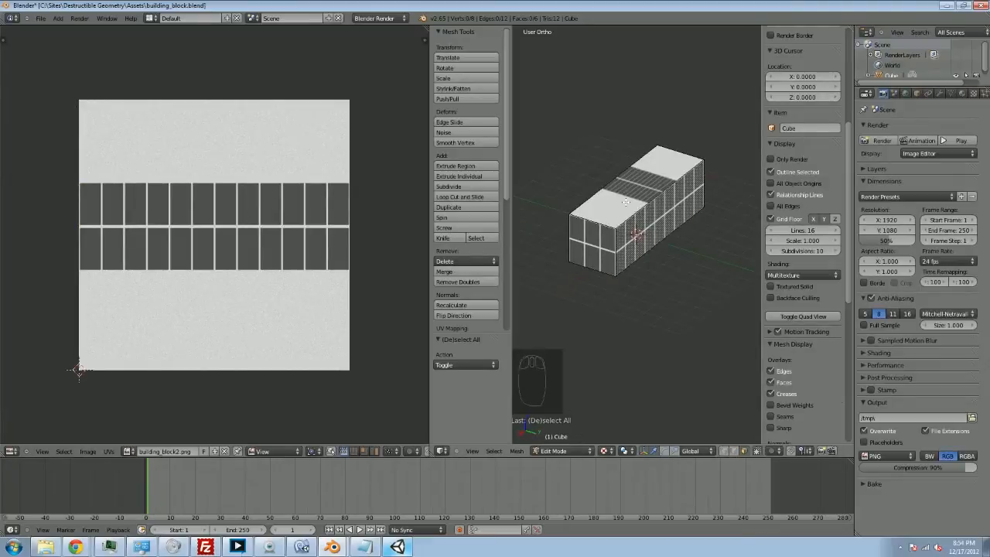
Select the block's top face and unwrap it.
{"action": "right_click", "coordinate": [625, 201]}
{"action": "middle_click_drag", "start_coordinate": [654, 211], "coordinate": [655, 186]}
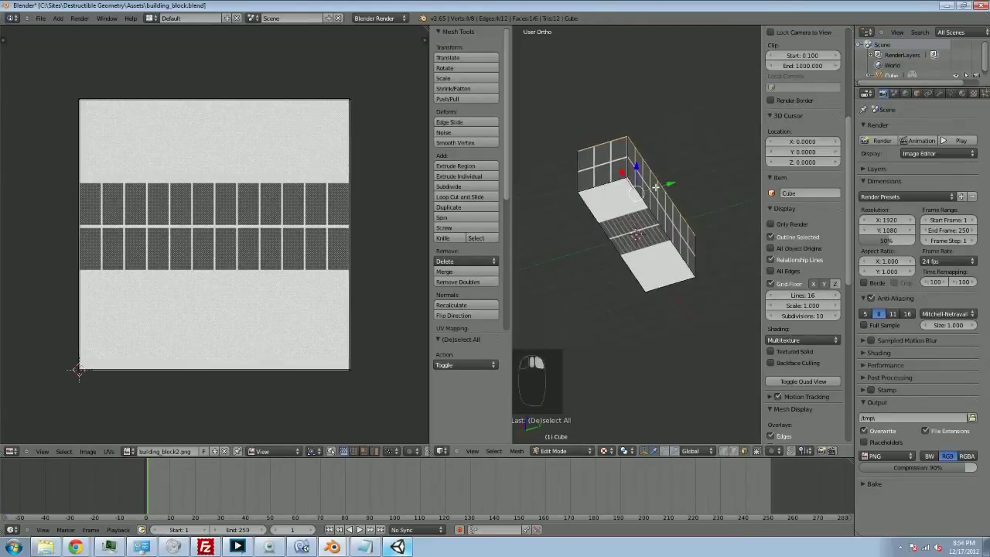
{"action": "right_click", "coordinate": [628, 226], "text": "shift"}
{"action": "mouse_move", "coordinate": [628, 232]}
{"action": "middle_mouse_down"}
{"action": "mouse_move", "coordinate": [634, 201]}
{"action": "mouse_move", "coordinate": [650, 232]}
{"action": "middle_mouse_up"}
{"action": "key", "text": "u"}
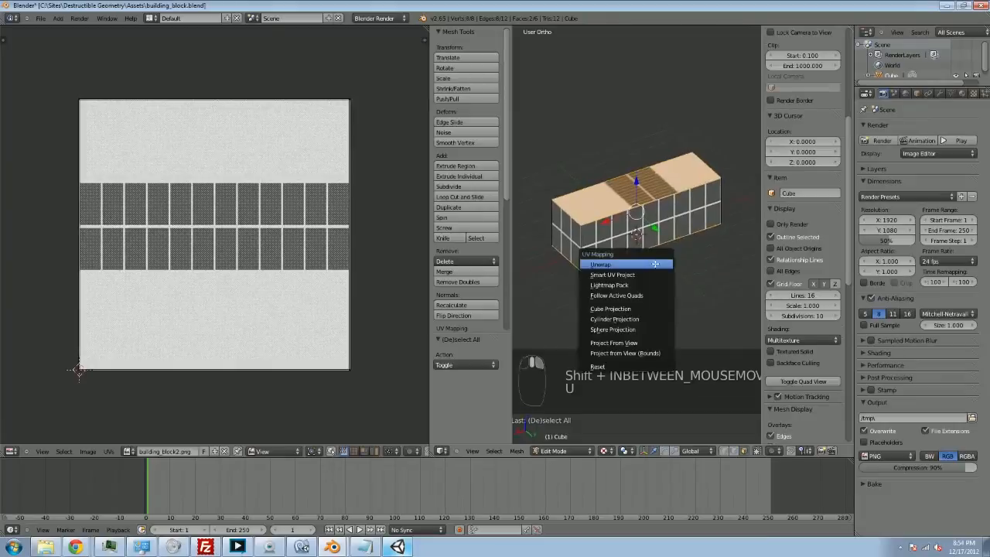
{"action": "left_click", "coordinate": [651, 263]}
Move the top-face UV island vertically onto the texture's plain white area.
{"action": "right_click", "coordinate": [605, 194]}
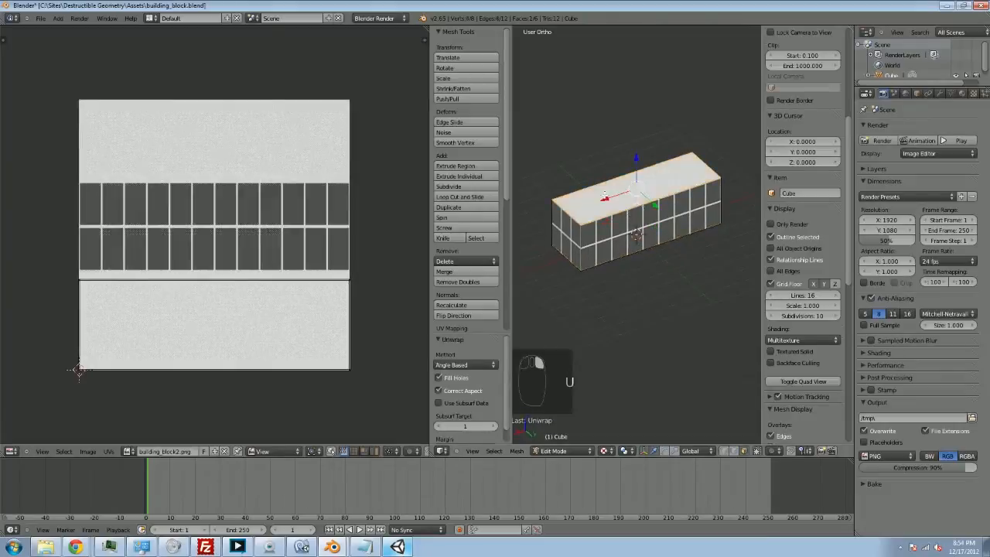
{"action": "key", "text": "a"}
{"action": "scroll", "coordinate": [804, 232], "scroll_direction": "down", "scroll_amount": 3}
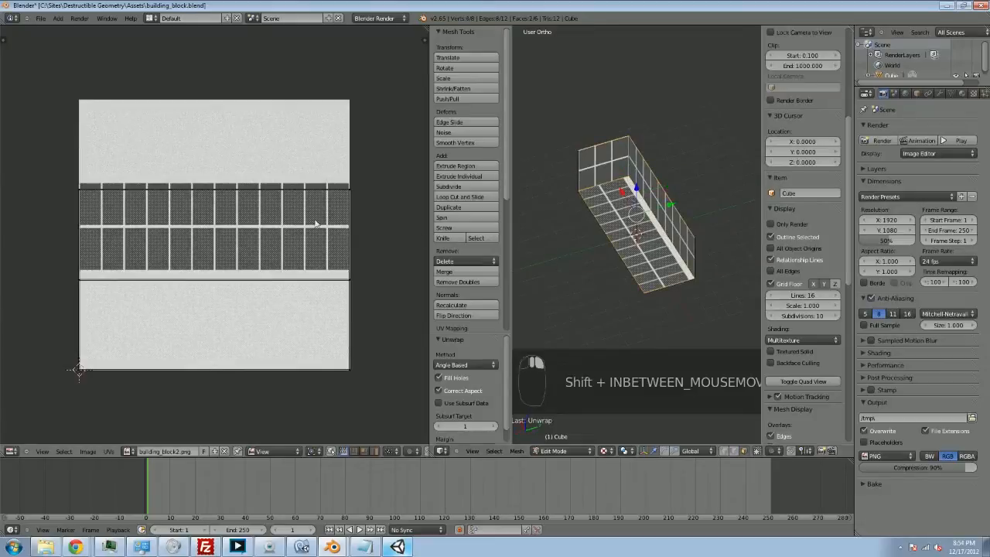
{"action": "key", "text": "a"}
{"action": "key", "text": "a"}
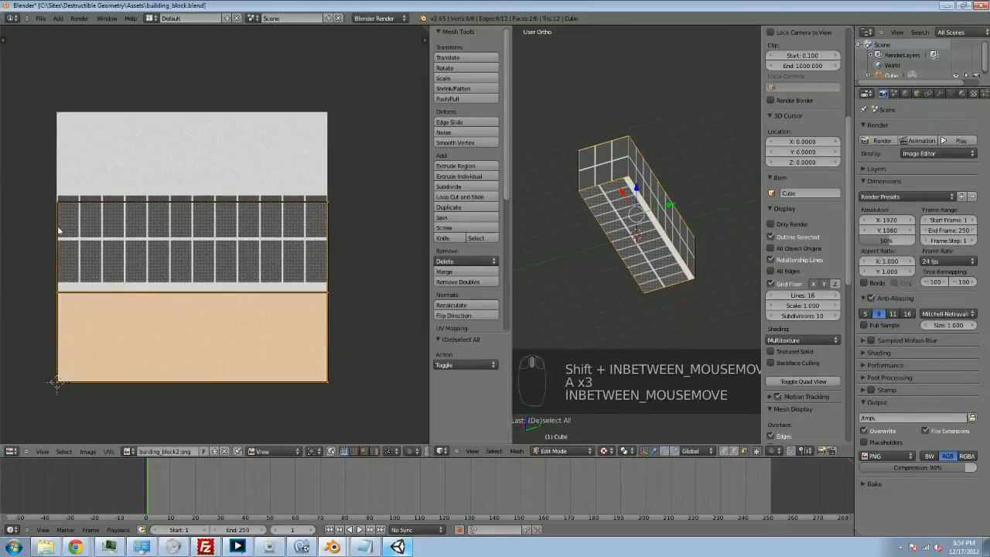
{"action": "key", "text": "a"}
{"action": "key", "text": "a"}
{"action": "key", "text": "a"}
{"action": "key", "text": "a"}
{"action": "key", "text": "a"}
{"action": "key", "text": "a"}
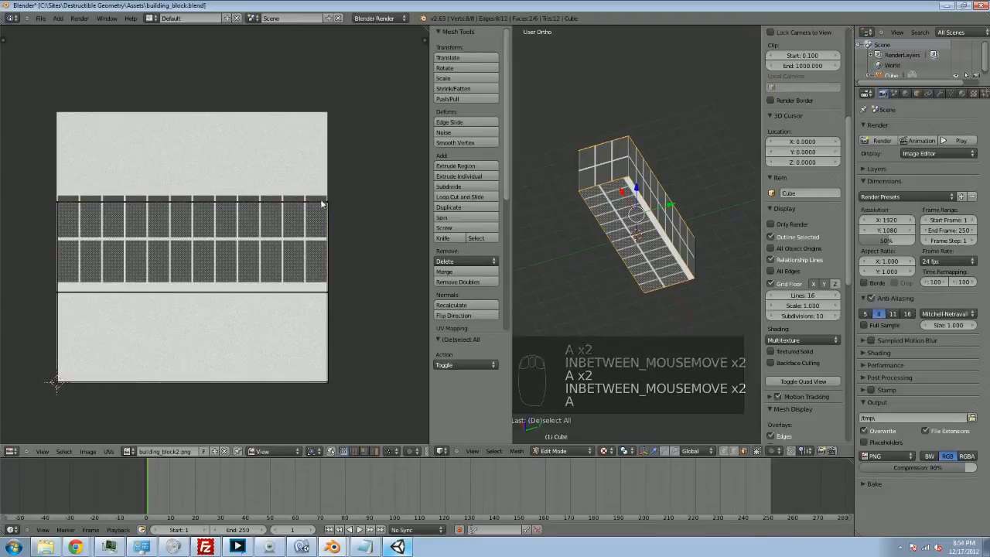
{"action": "key", "text": "g"}
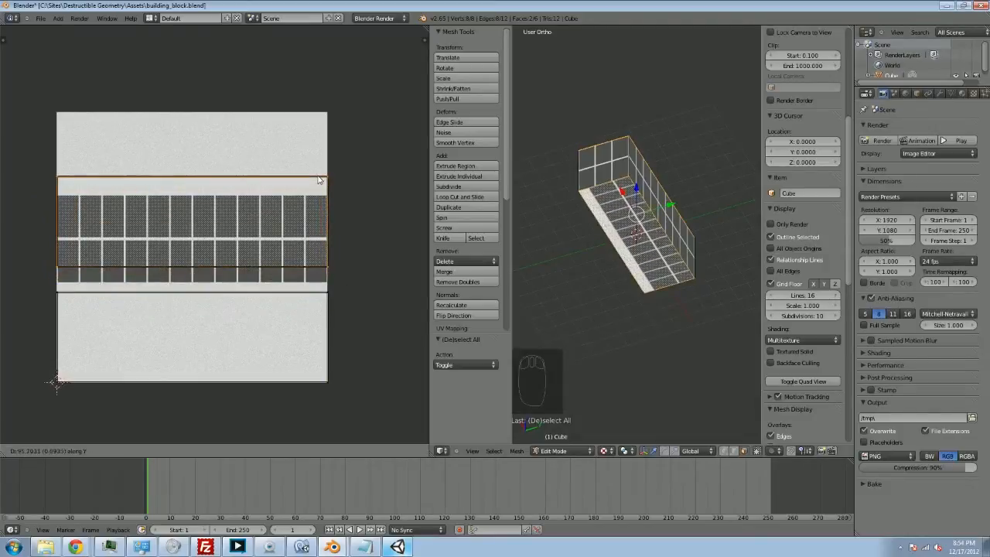
{"action": "key", "text": "y"}
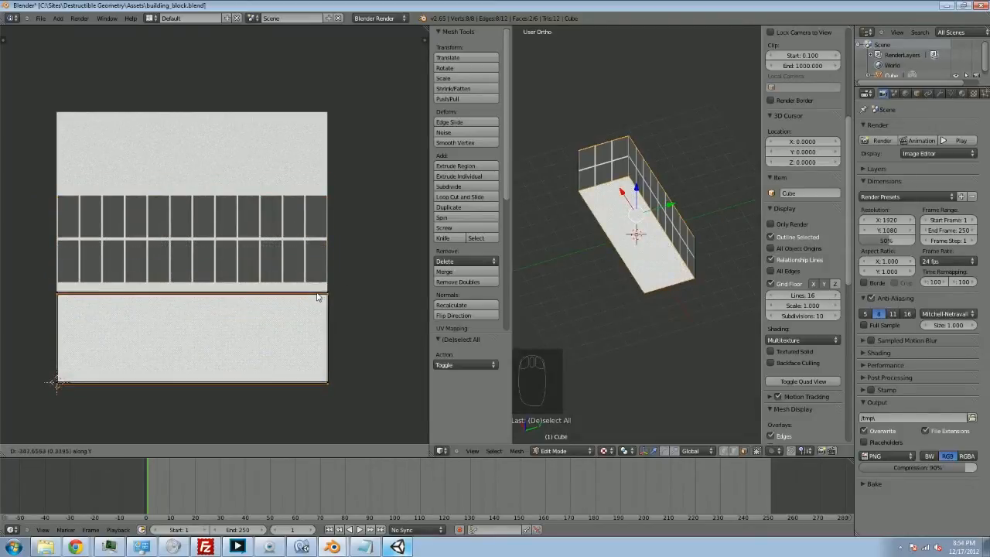
{"action": "left_click", "coordinate": [321, 292]}
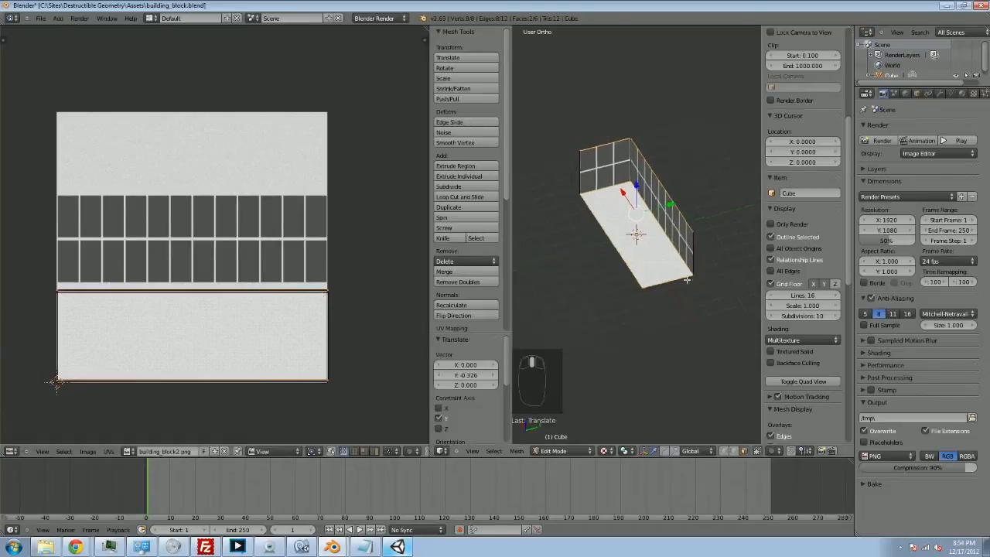
Inspect the textured block from the side and save the Blender file with Ctrl+S.
{"action": "middle_click_drag", "start_coordinate": [646, 325], "coordinate": [618, 347]}
{"action": "key", "text": "a"}
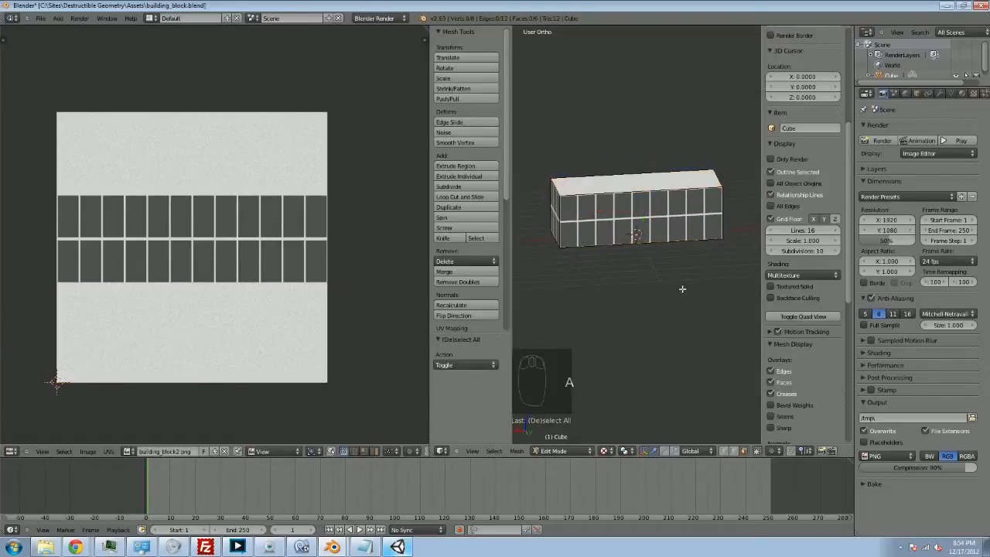
{"action": "mouse_move", "coordinate": [680, 287]}
{"action": "middle_mouse_down"}
{"action": "mouse_move", "coordinate": [723, 297]}
{"action": "mouse_move", "coordinate": [637, 295]}
{"action": "middle_mouse_up"}
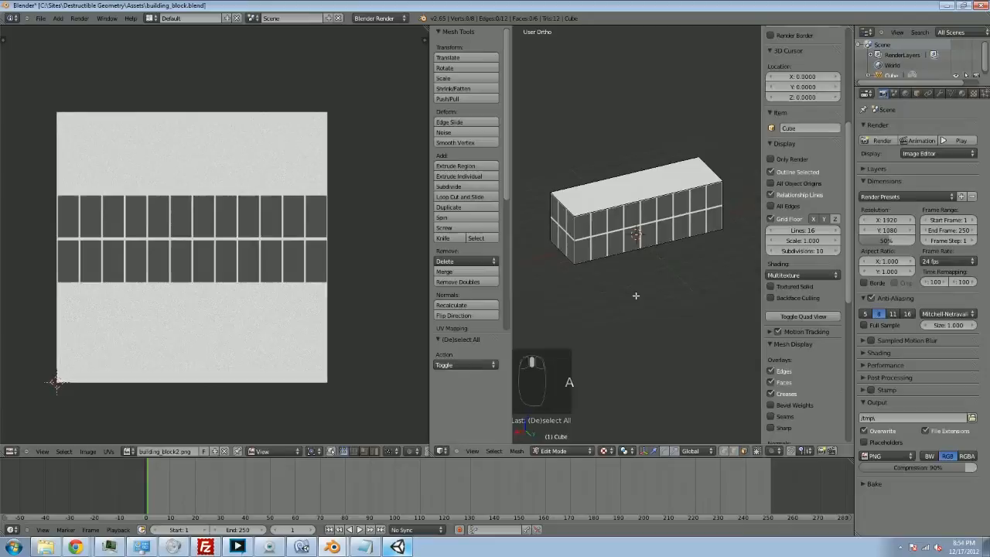
{"action": "key", "text": "ctrl+s"}
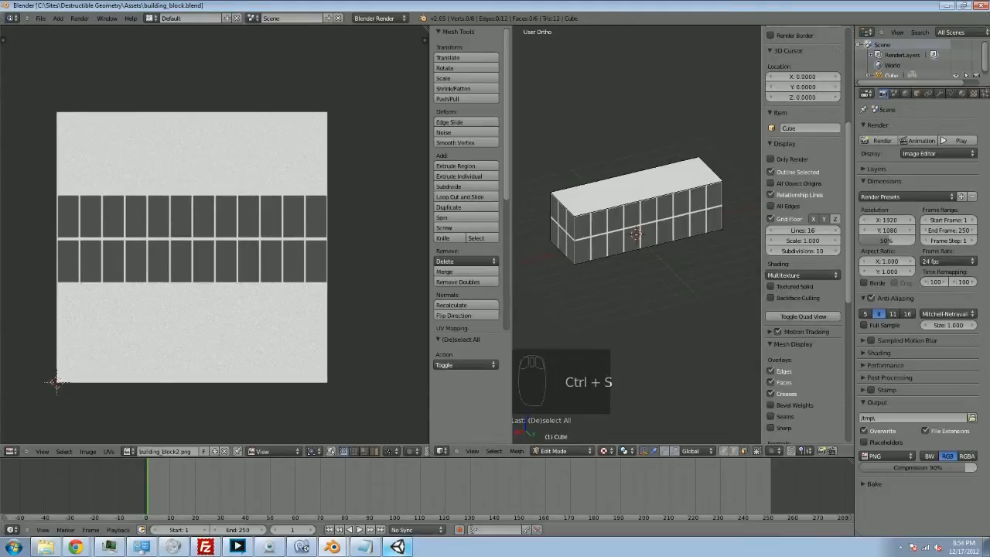
Switch to Unity, view the block from the side and start play mode.
{"action": "left_click", "coordinate": [396, 547]}
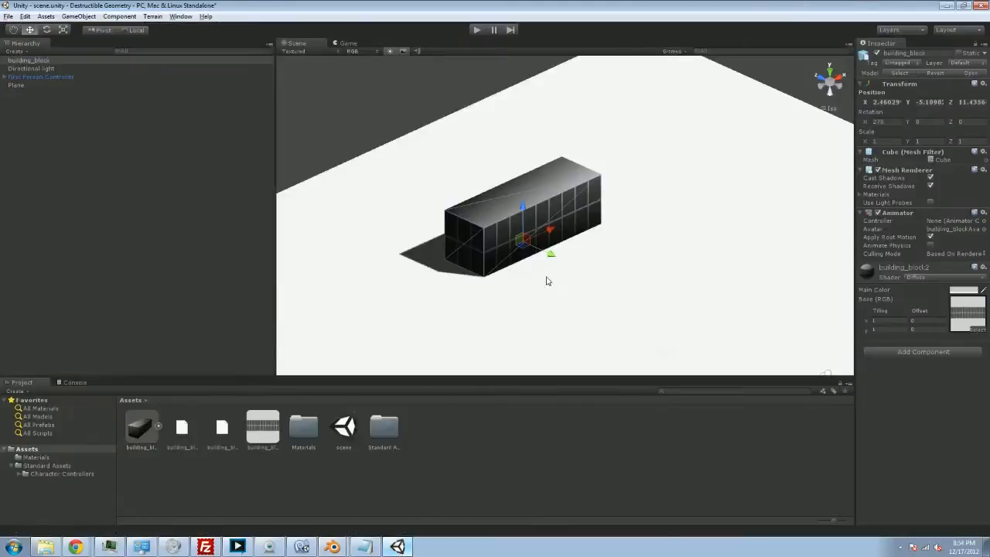
{"action": "mouse_move", "coordinate": [615, 244]}
{"action": "right_mouse_down"}
{"action": "mouse_move", "coordinate": [445, 168]}
{"action": "mouse_move", "coordinate": [494, 116]}
{"action": "right_mouse_up"}
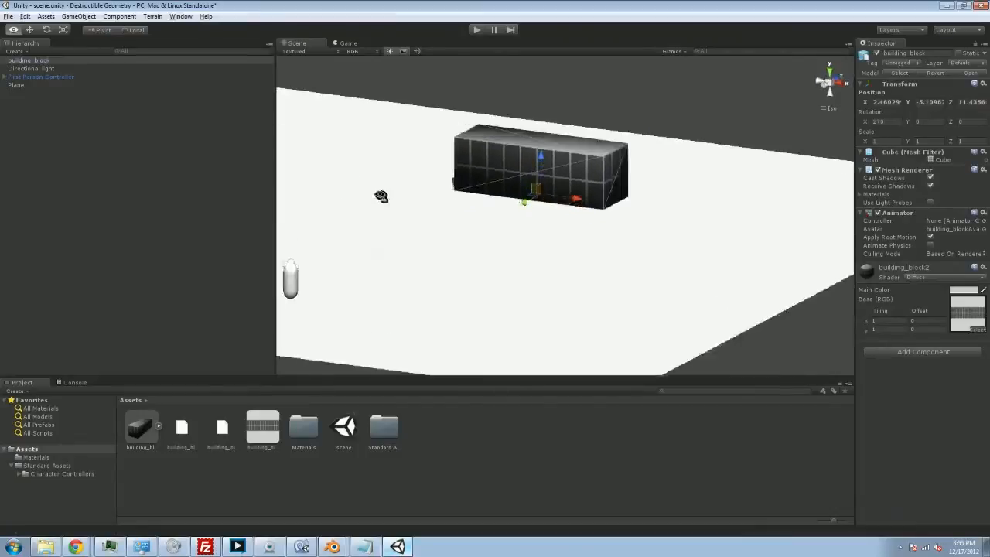
{"action": "left_click", "coordinate": [476, 30]}
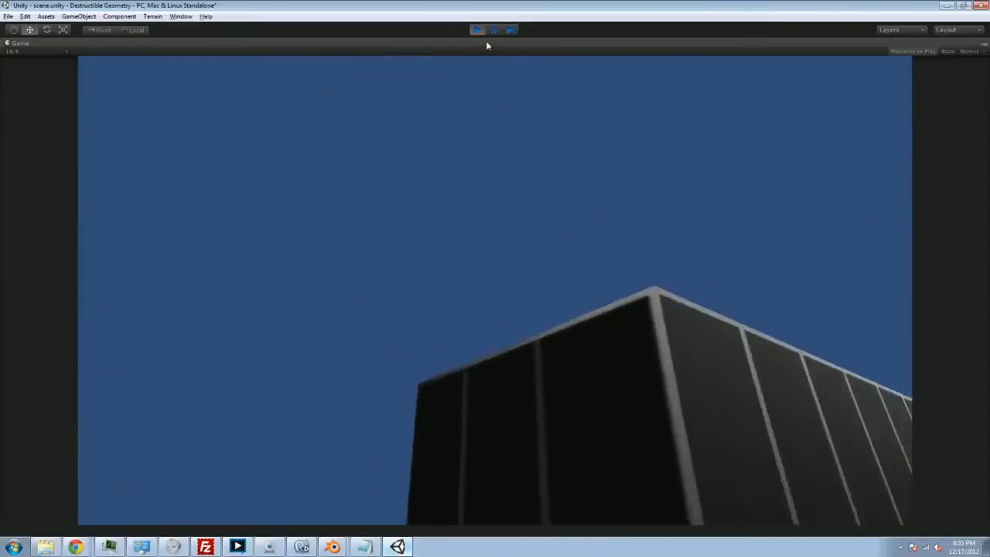
Stop play, duplicate building_block and set the copy's Position Y to 3.
{"action": "left_click", "coordinate": [477, 29]}
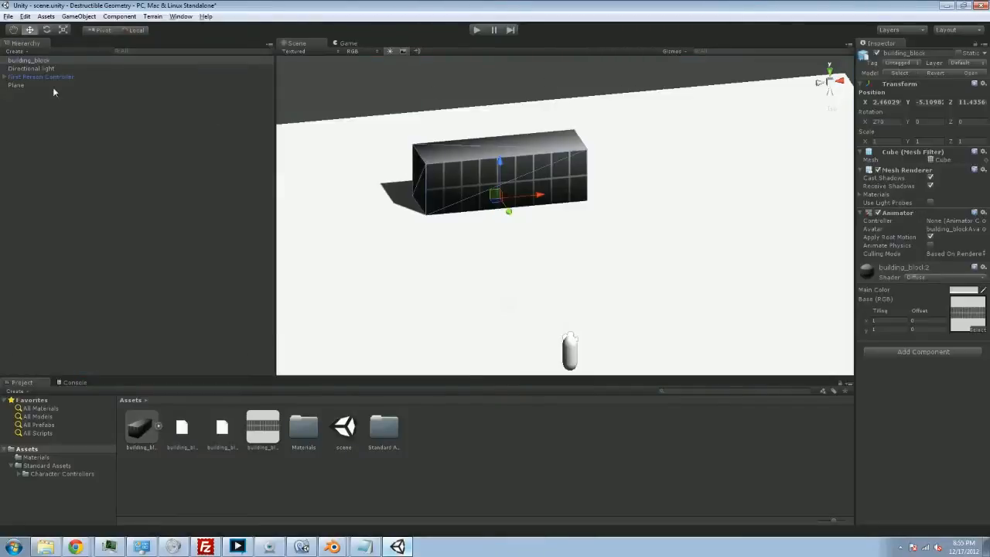
{"action": "left_click", "coordinate": [48, 64]}
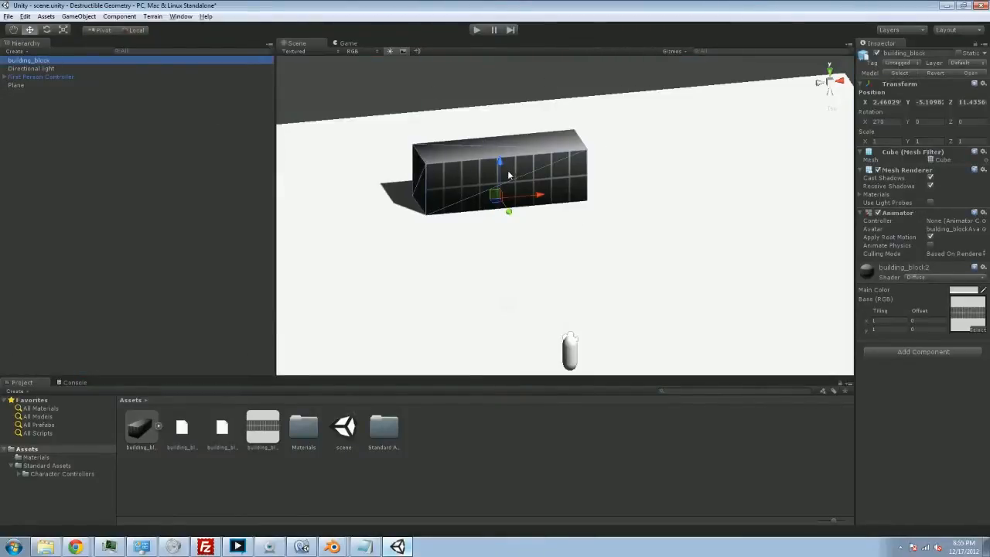
{"action": "key", "text": "ctrl+d"}
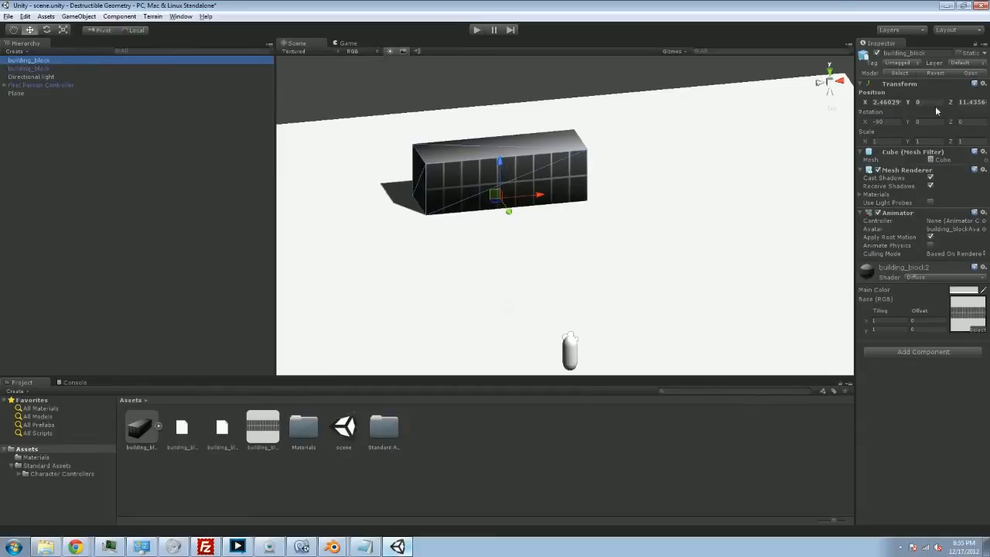
{"action": "left_click", "coordinate": [936, 103]}
{"action": "type", "text": "3"}
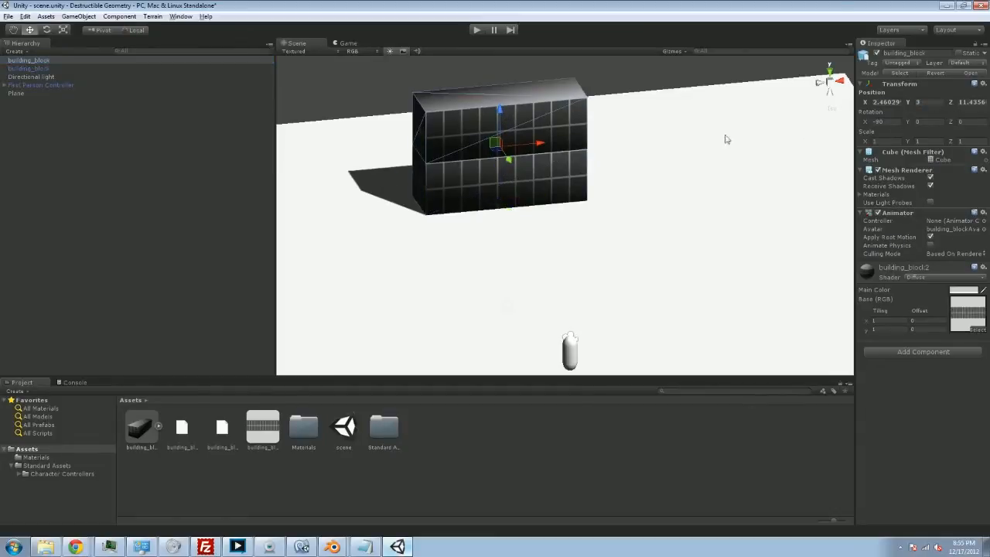
Play the scene, walk the player around the stacked block wall, then stop play.
{"action": "left_click", "coordinate": [476, 30]}
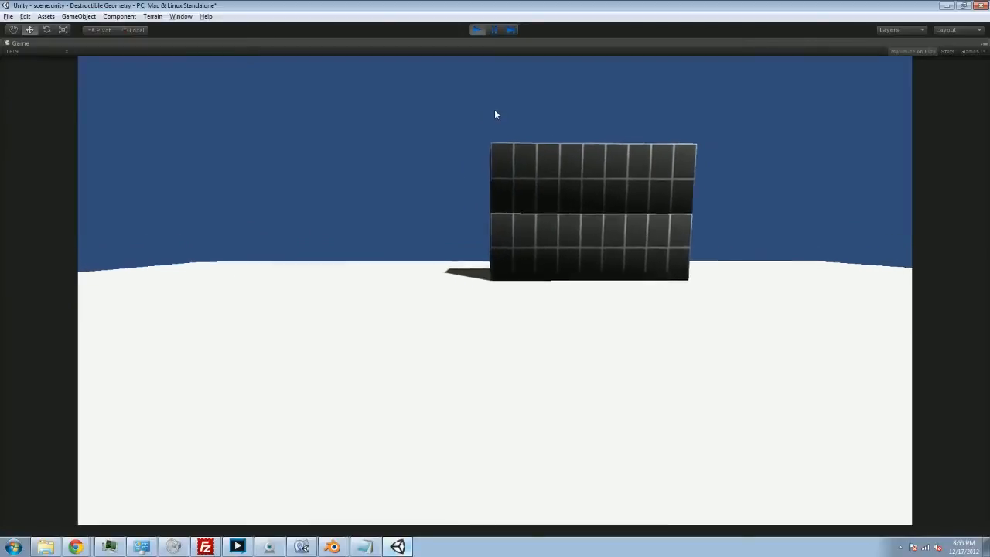
{"action": "key", "text": "w"}
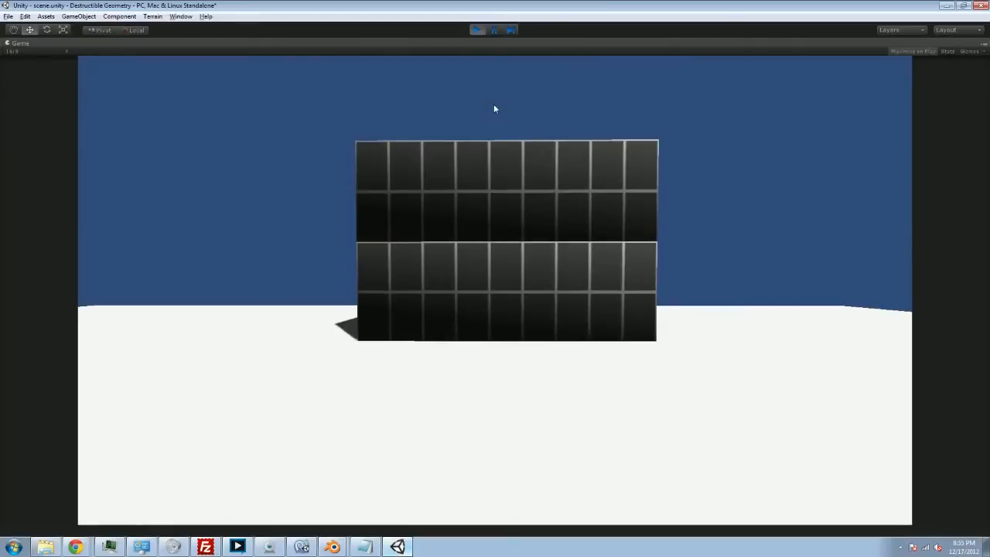
{"action": "key", "text": "d"}
{"action": "key", "text": "a"}
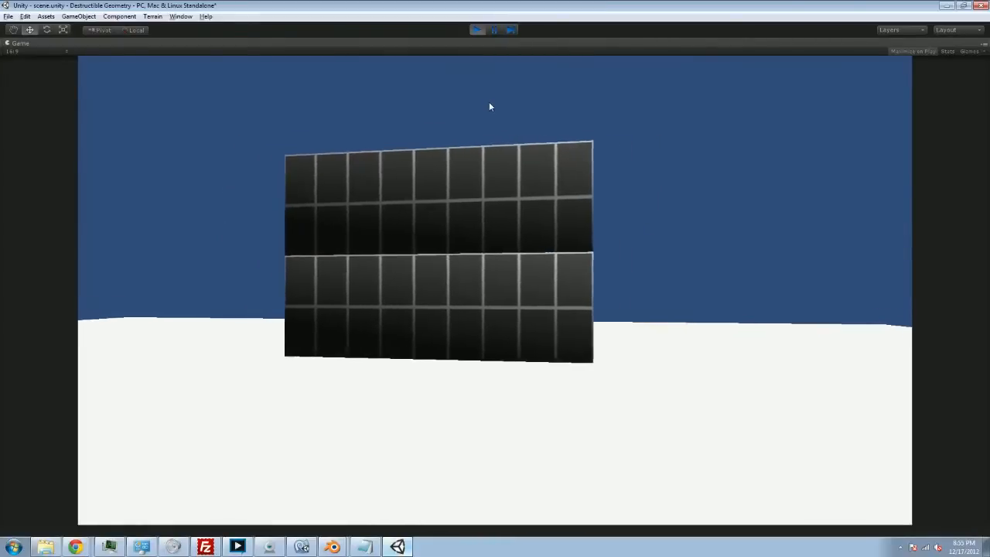
{"action": "key", "text": "w"}
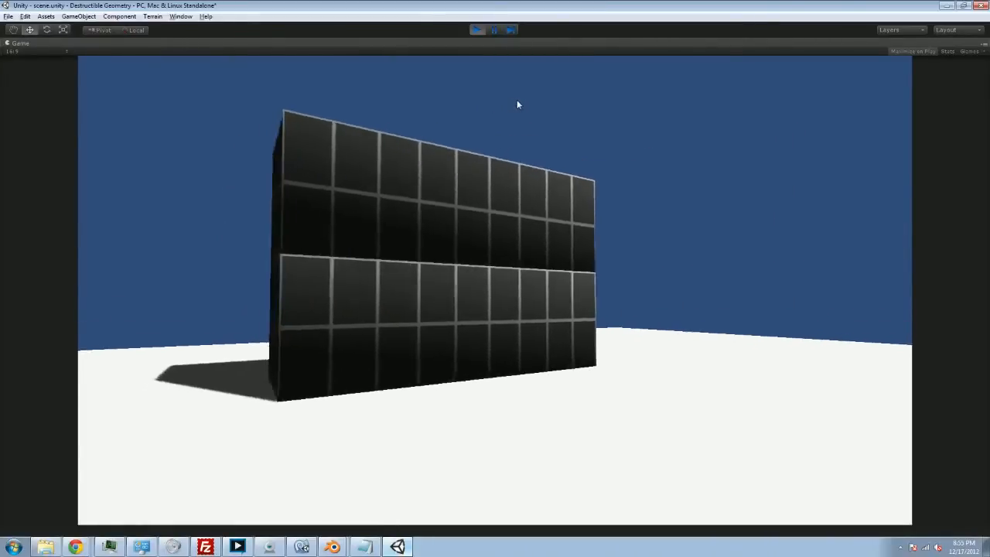
{"action": "key", "text": "s"}
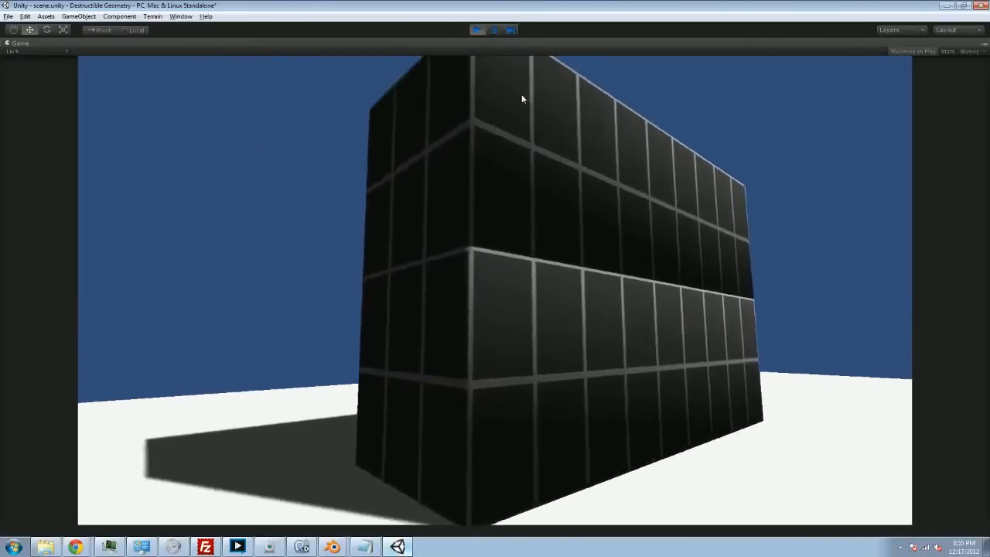
{"action": "key", "text": "w"}
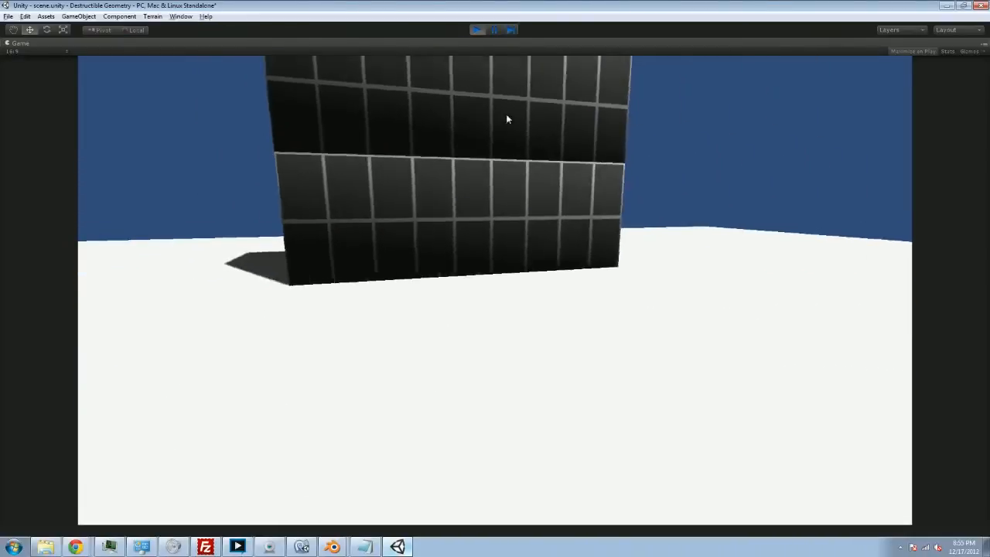
{"action": "key", "text": "d"}
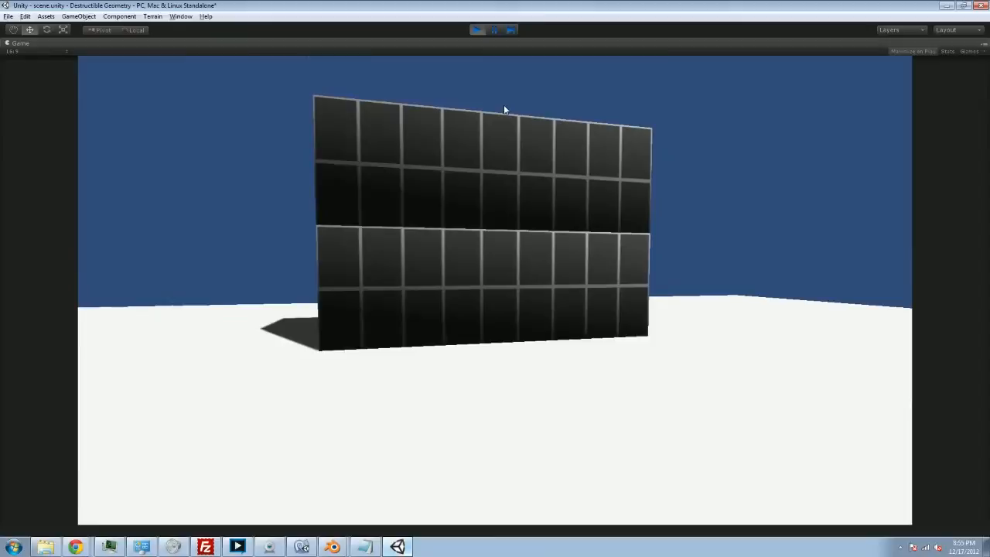
{"action": "left_click", "coordinate": [477, 30]}
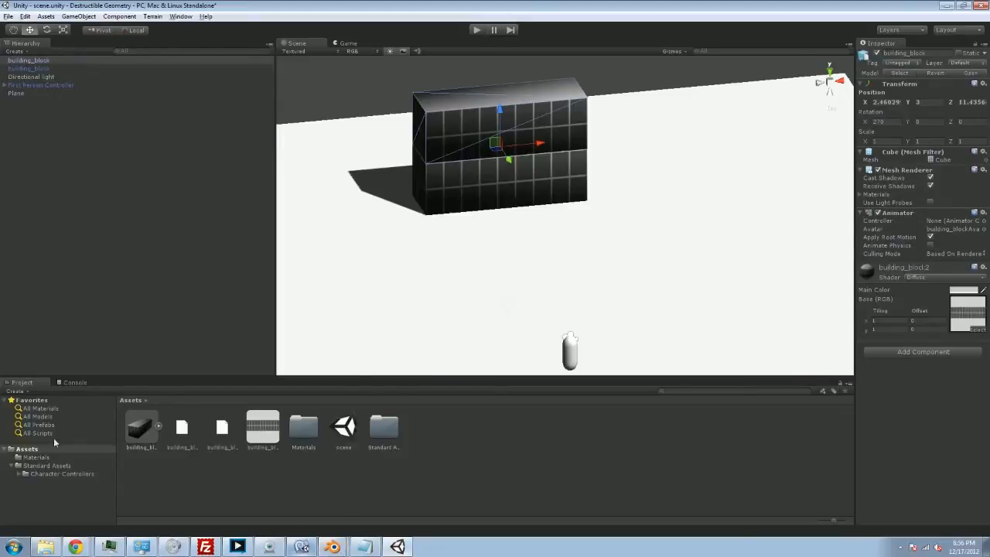
Set building_block's import Normals to Calculate and apply the import settings.
{"action": "left_click", "coordinate": [133, 428]}
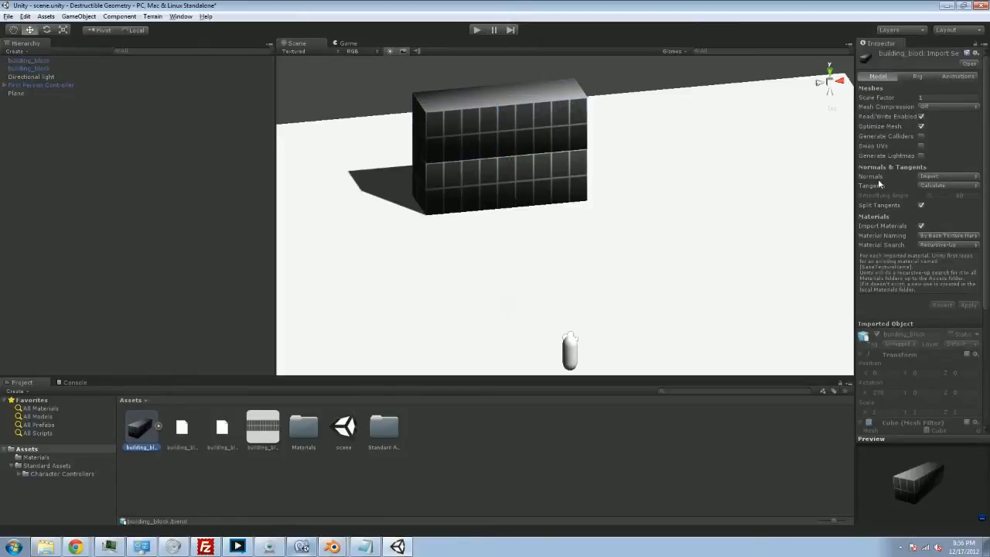
{"action": "left_click", "coordinate": [932, 178]}
{"action": "left_click", "coordinate": [936, 198]}
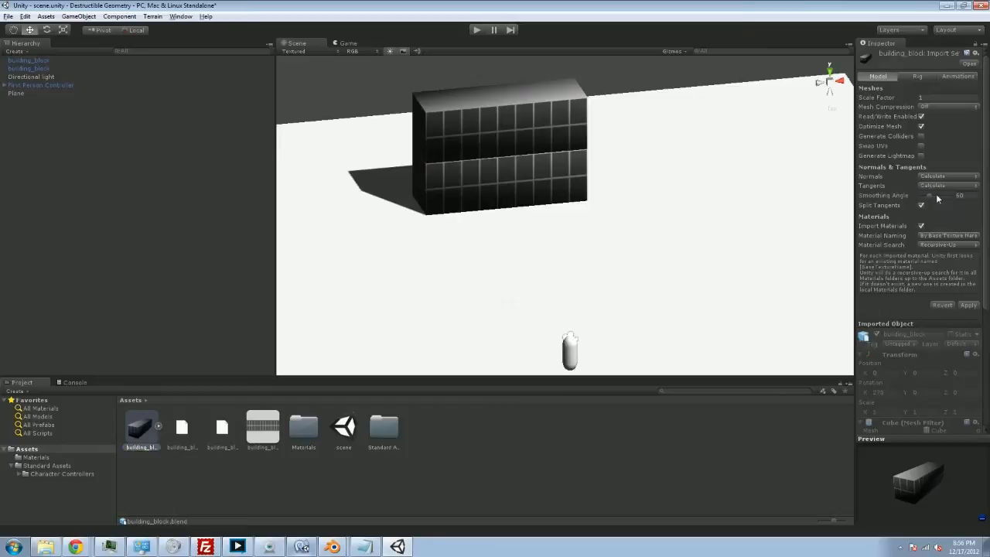
{"action": "left_click", "coordinate": [969, 307]}
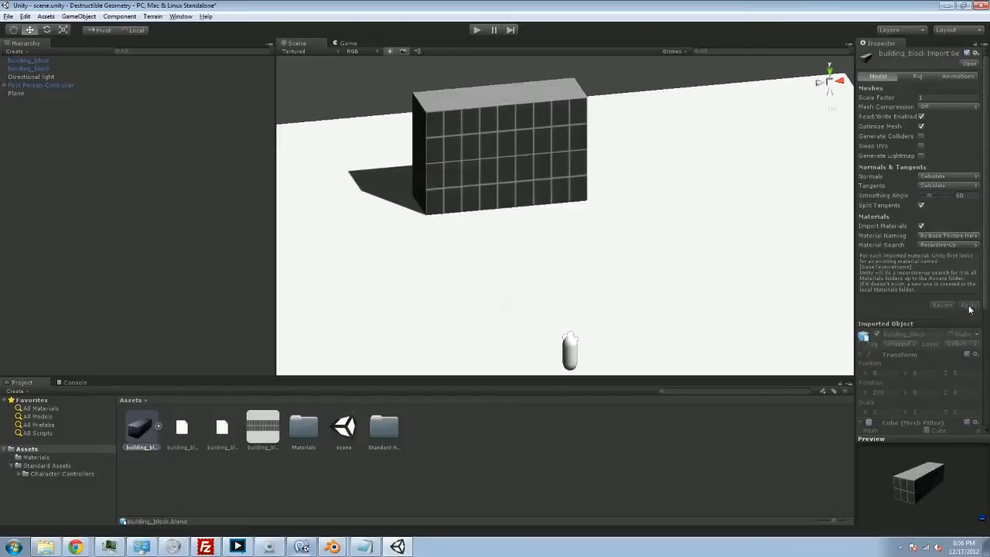
Play the scene, circle the tiled wall to check its shading, then stop play.
{"action": "left_click", "coordinate": [477, 29]}
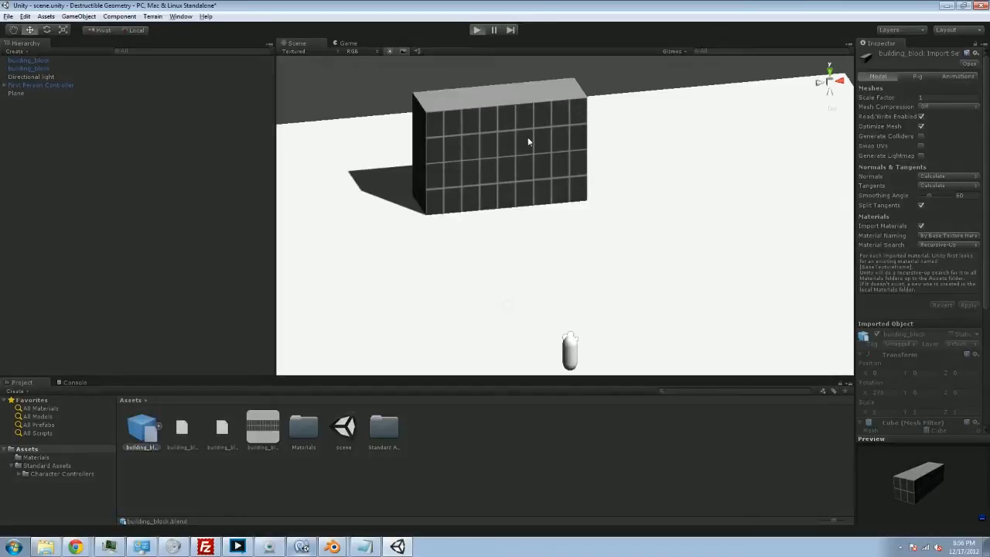
{"action": "key", "text": "a"}
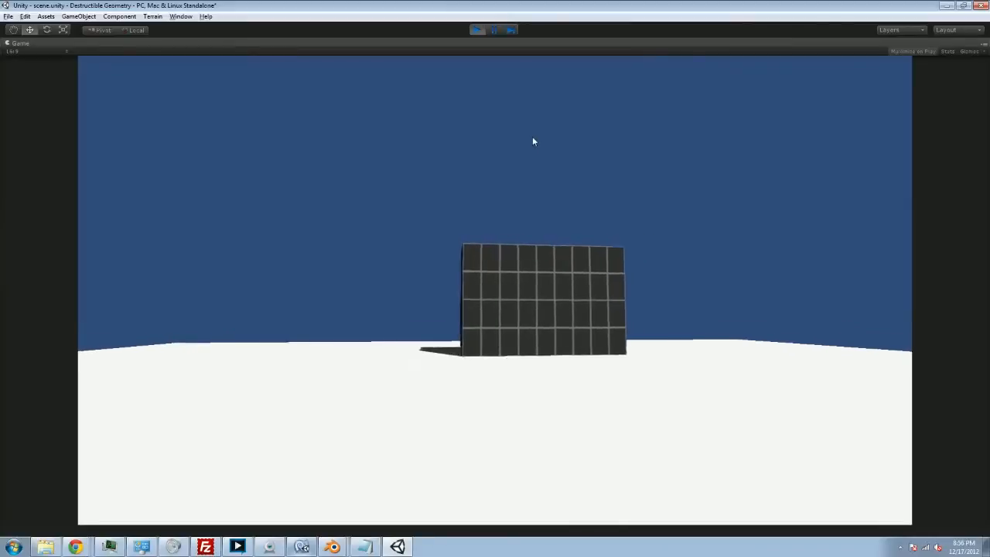
{"action": "key", "text": "w"}
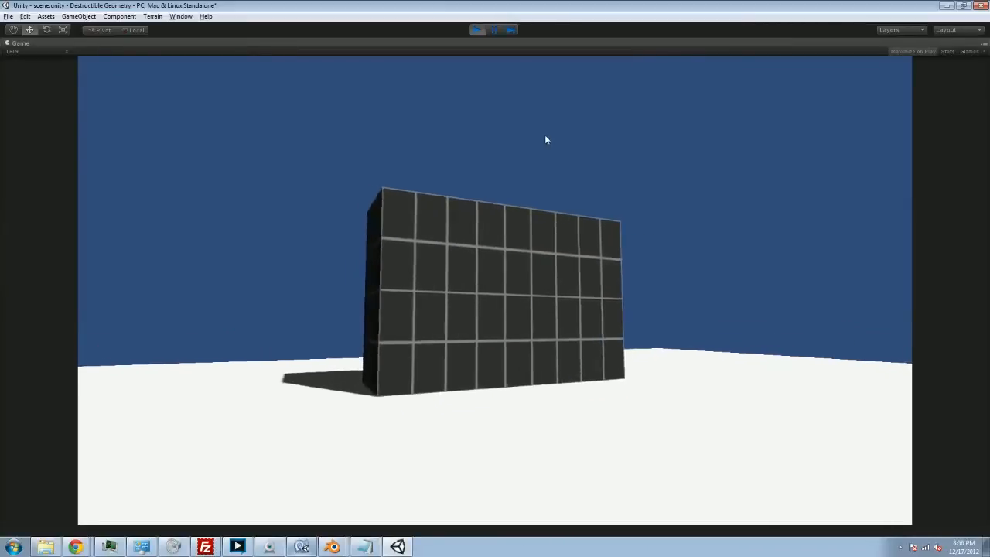
{"action": "key", "text": "a"}
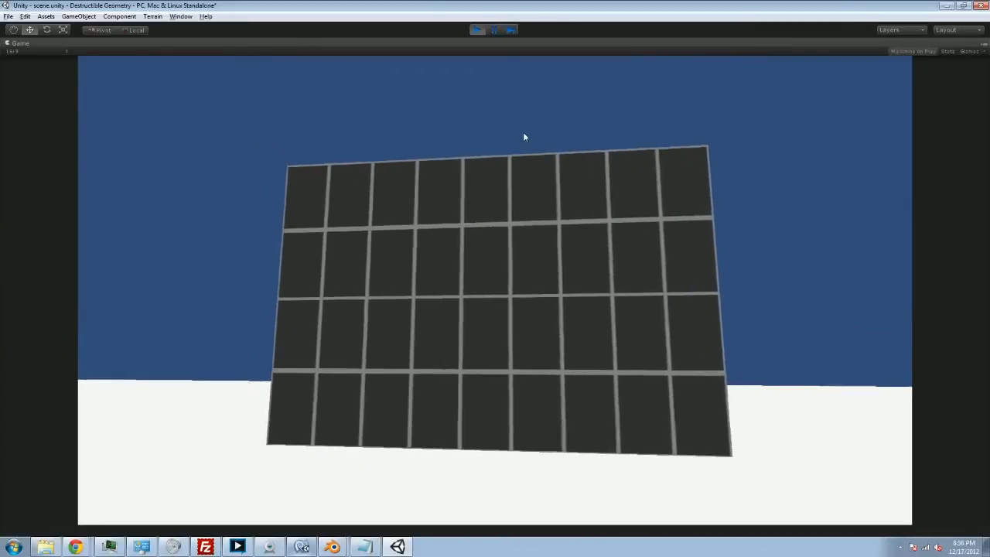
{"action": "key", "text": "w"}
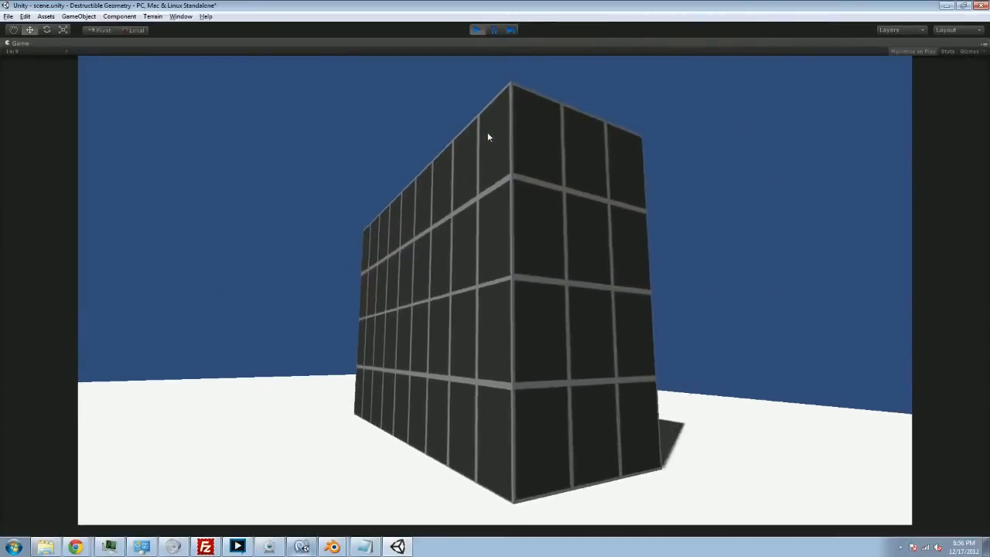
{"action": "key", "text": "s"}
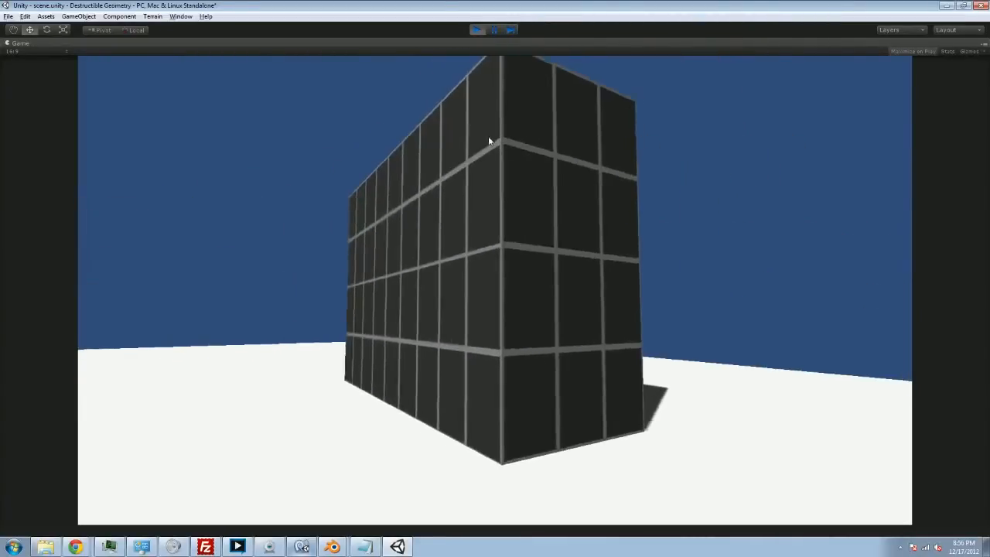
{"action": "key", "text": "s"}
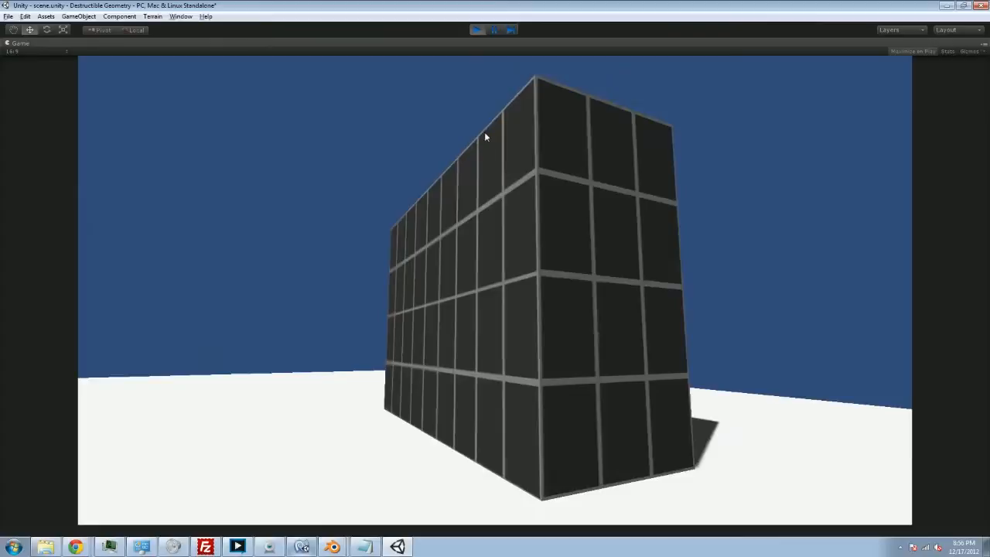
{"action": "key", "text": "a"}
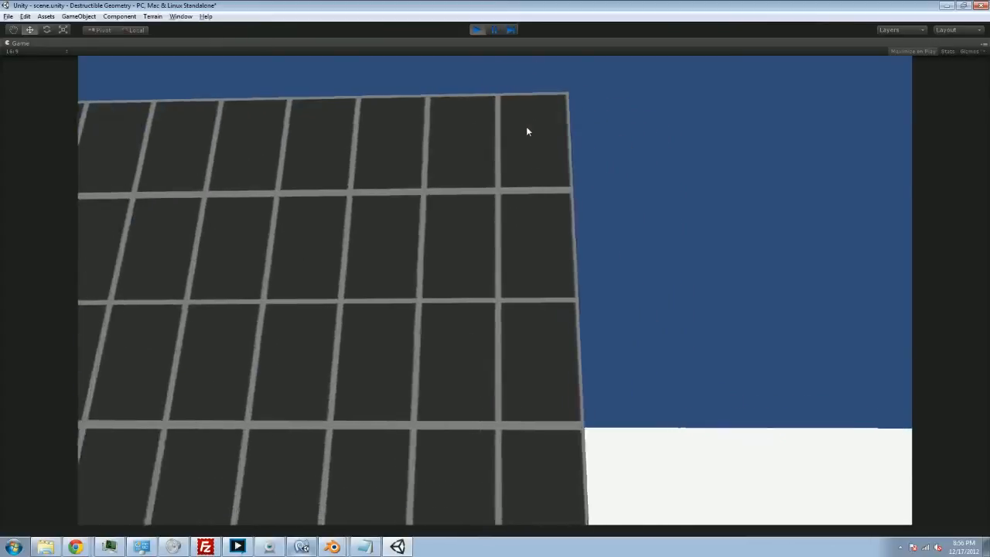
{"action": "left_click", "coordinate": [477, 29]}
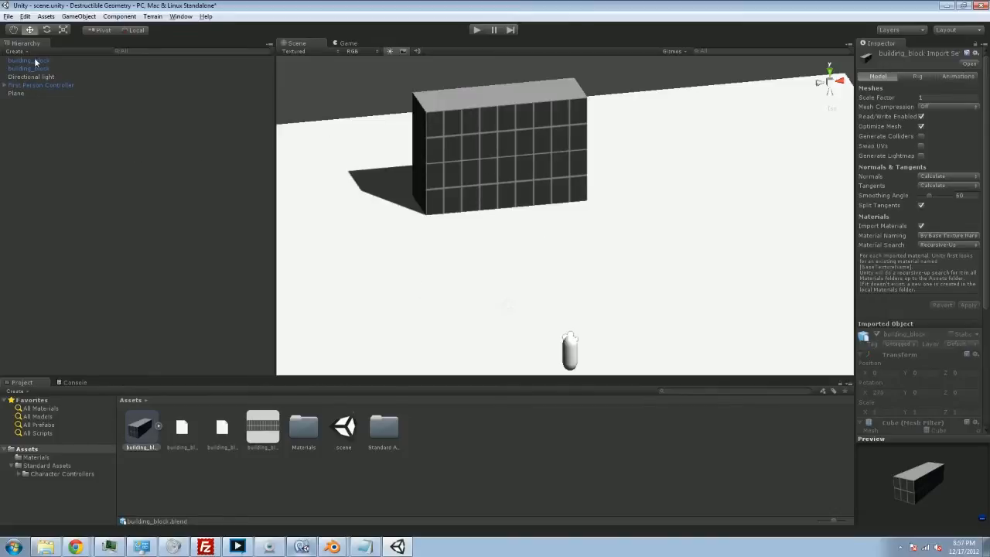
Delete the upper building_block copy from the scene.
{"action": "left_click", "coordinate": [503, 131]}
{"action": "key", "text": "Delete"}
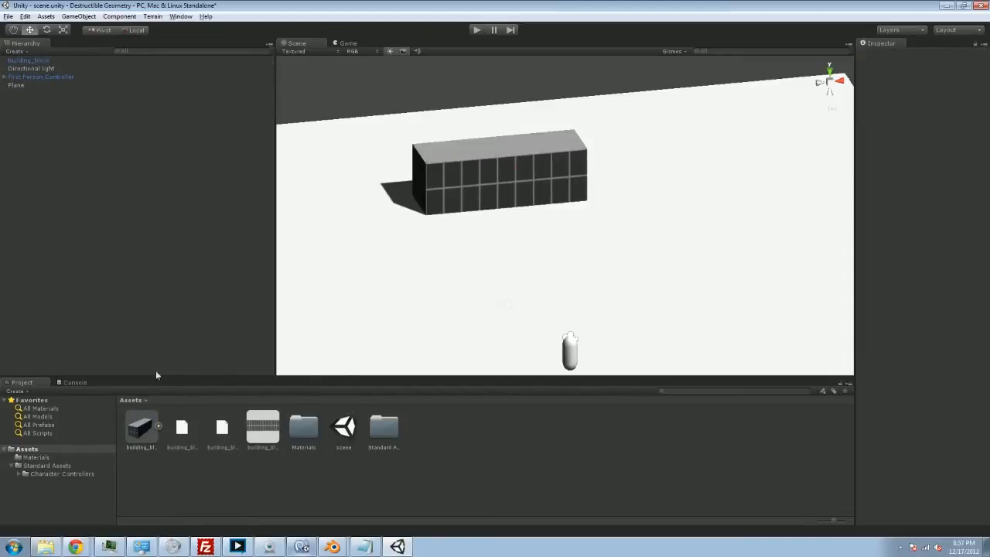
{"action": "middle_click_drag", "start_coordinate": [367, 190], "coordinate": [631, 174]}
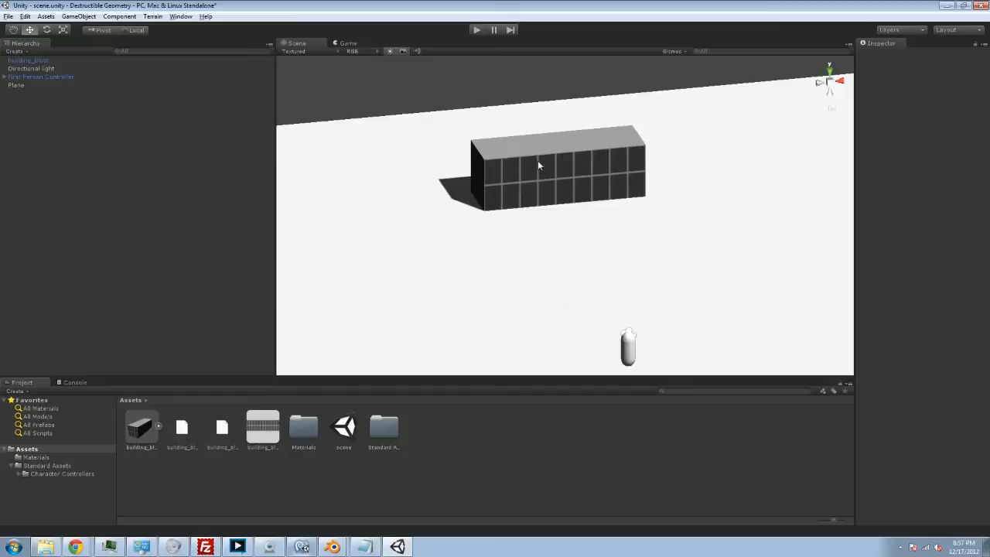
Select the remaining tiled block and reframe the Scene view to look down on it.
{"action": "left_click", "coordinate": [538, 164]}
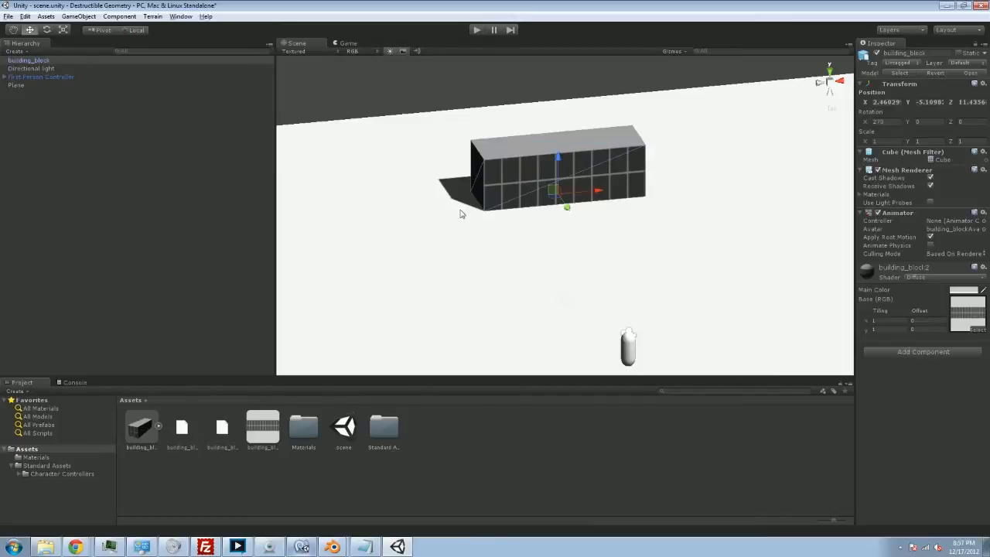
{"action": "left_click", "coordinate": [193, 210]}
{"action": "left_click", "coordinate": [556, 173]}
{"action": "middle_click_drag", "start_coordinate": [454, 220], "coordinate": [503, 227]}
{"action": "scroll", "coordinate": [503, 227], "scroll_direction": "down", "scroll_amount": 3}
{"action": "scroll", "coordinate": [503, 227], "scroll_direction": "up", "scroll_amount": 3}
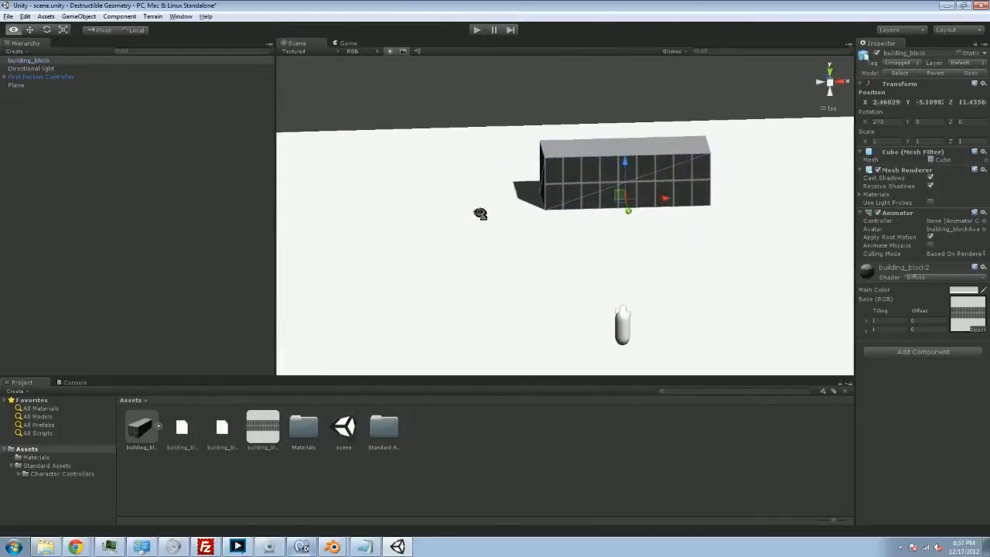
{"action": "middle_click_drag", "start_coordinate": [603, 209], "coordinate": [481, 205]}
{"action": "left_click_drag", "start_coordinate": [481, 205], "coordinate": [475, 169], "text": "alt"}
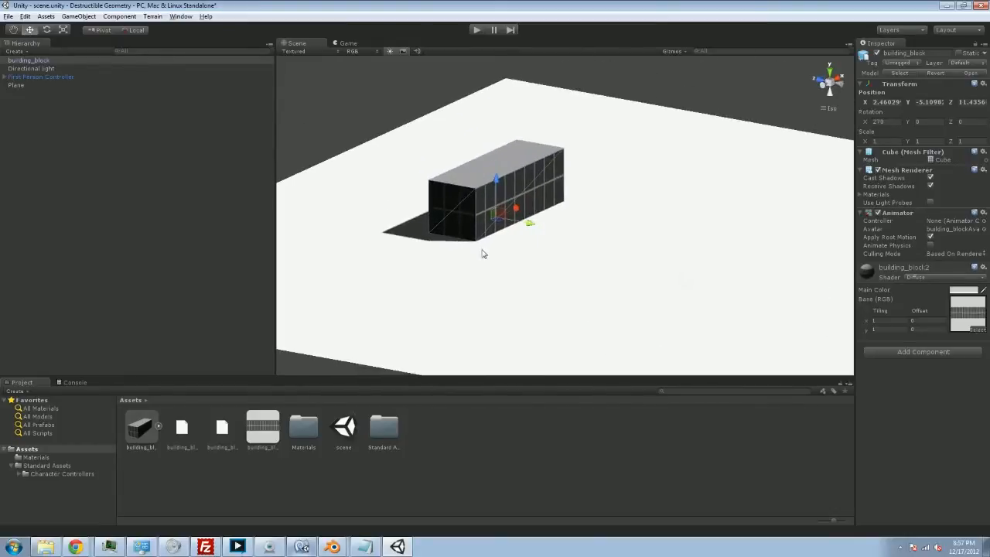
{"action": "left_click", "coordinate": [80, 16]}
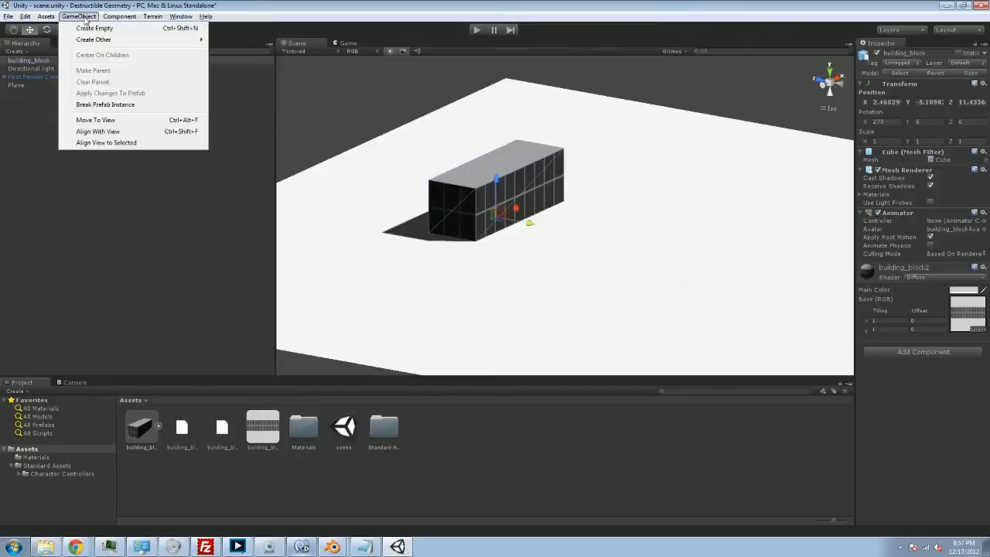
{"action": "key", "text": "Escape"}
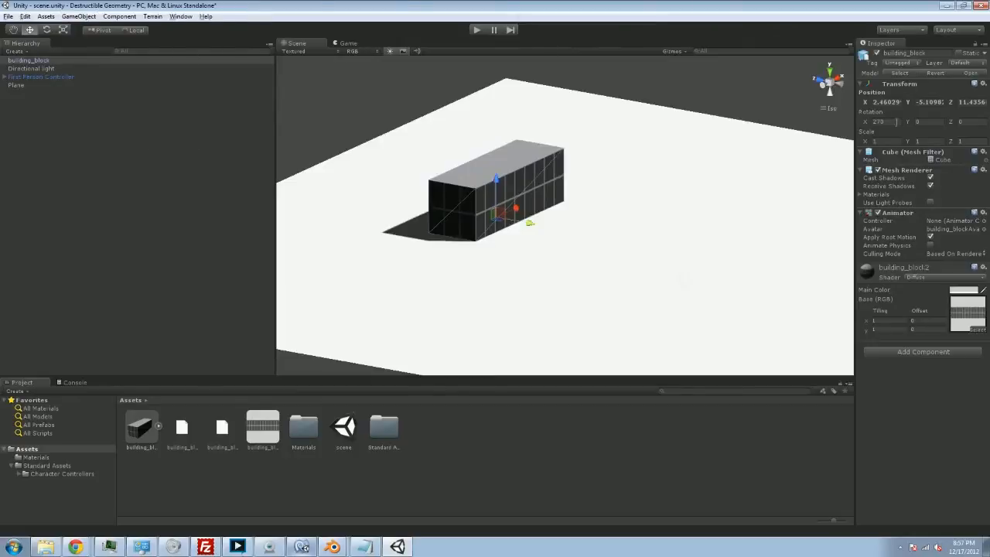
{"action": "key", "text": "e"}
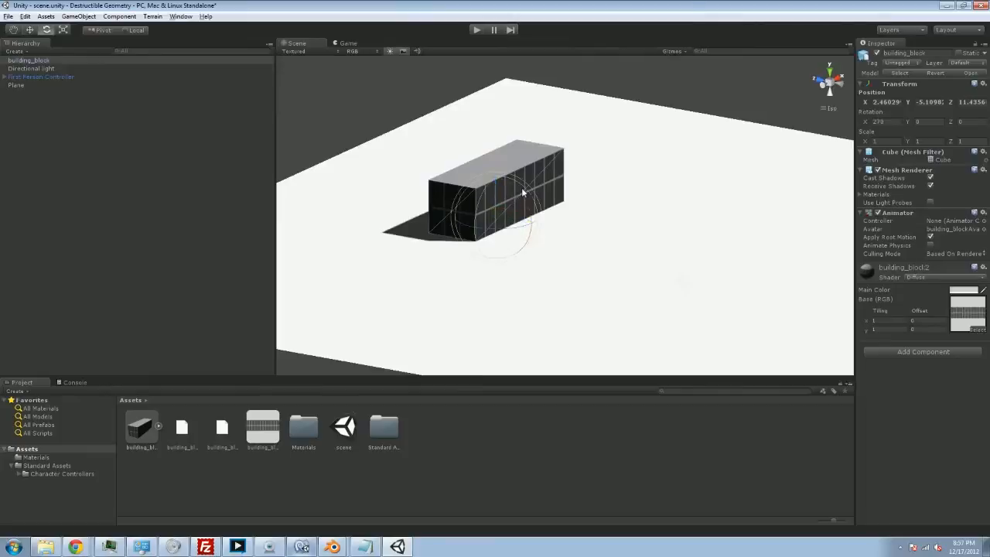
{"action": "left_click_drag", "start_coordinate": [518, 189], "coordinate": [544, 235]}
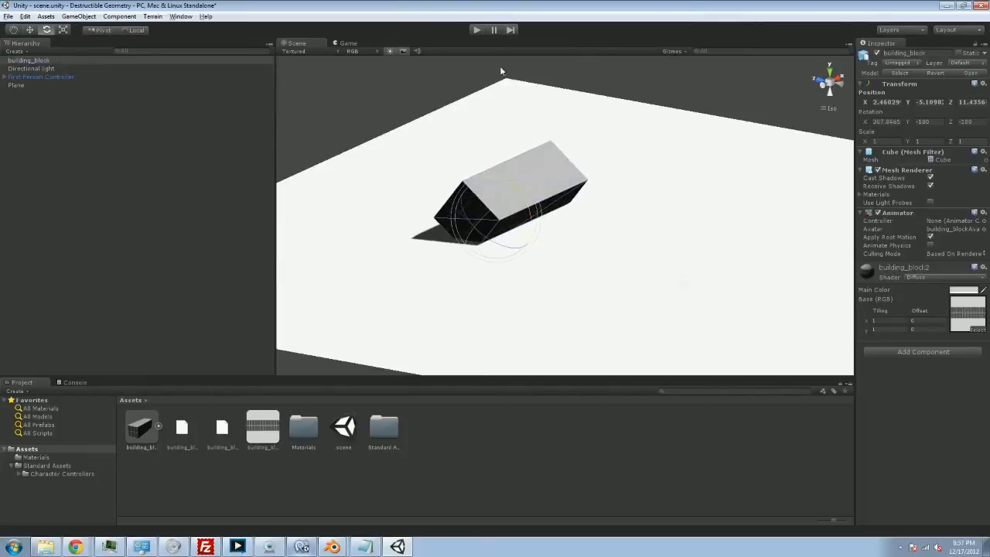
{"action": "left_click", "coordinate": [478, 30]}
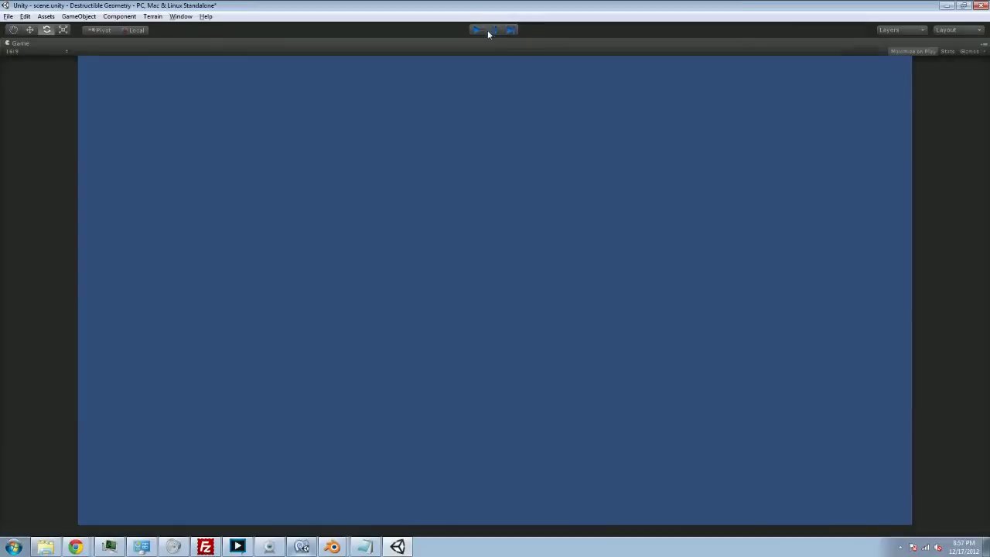
{"action": "left_click", "coordinate": [477, 30]}
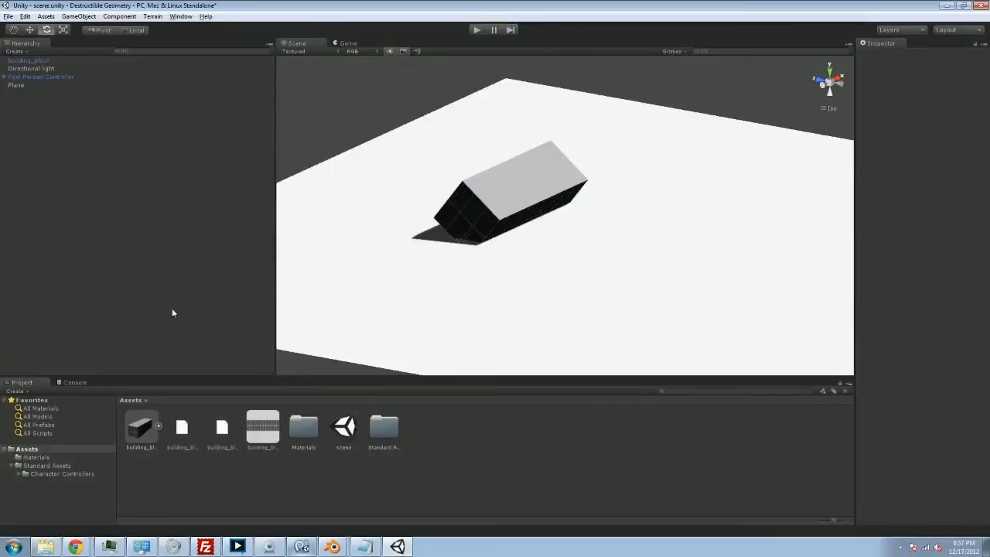
{"action": "key", "text": "ctrl+z"}
Expand and collapse the building_block asset and orbit to see block and player capsule.
{"action": "left_click", "coordinate": [510, 294]}
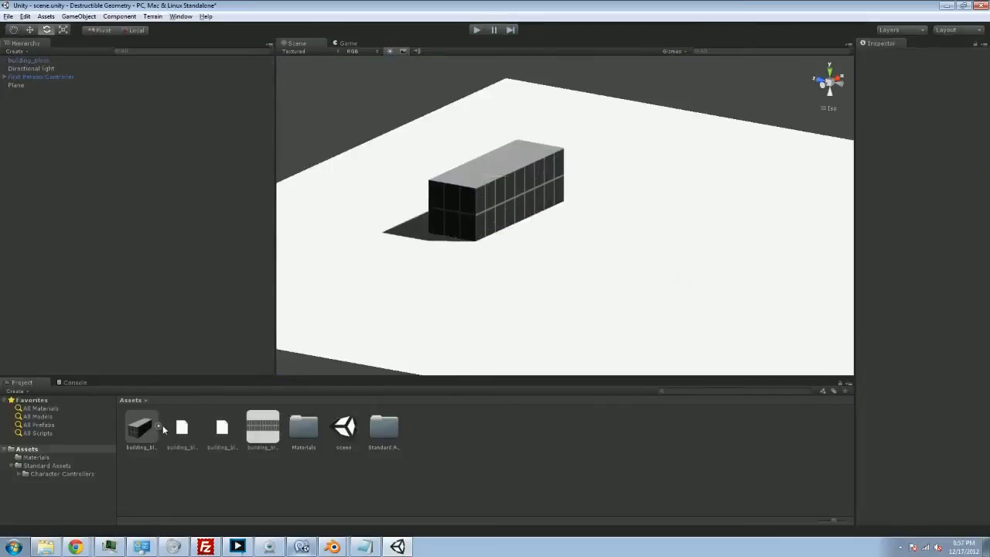
{"action": "left_click", "coordinate": [159, 426]}
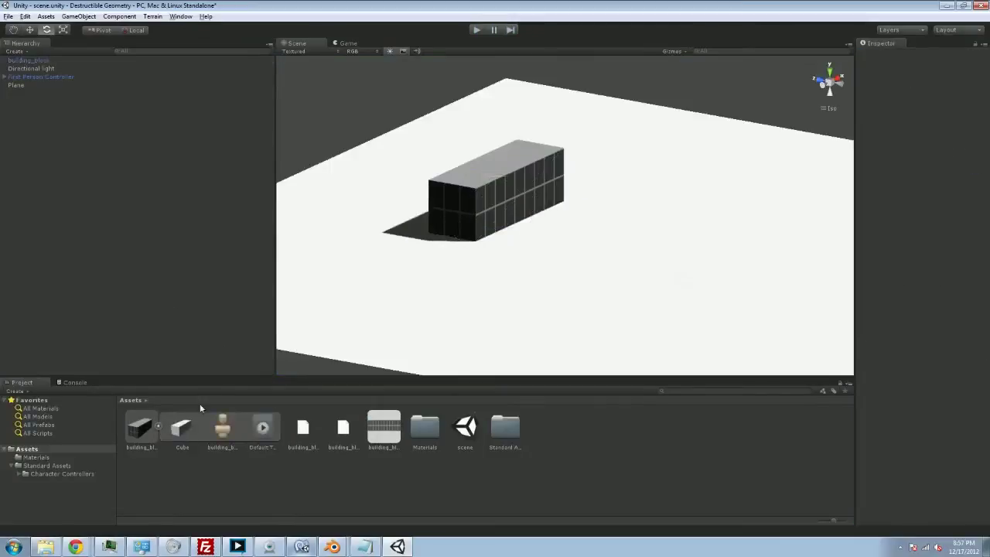
{"action": "left_click", "coordinate": [159, 426]}
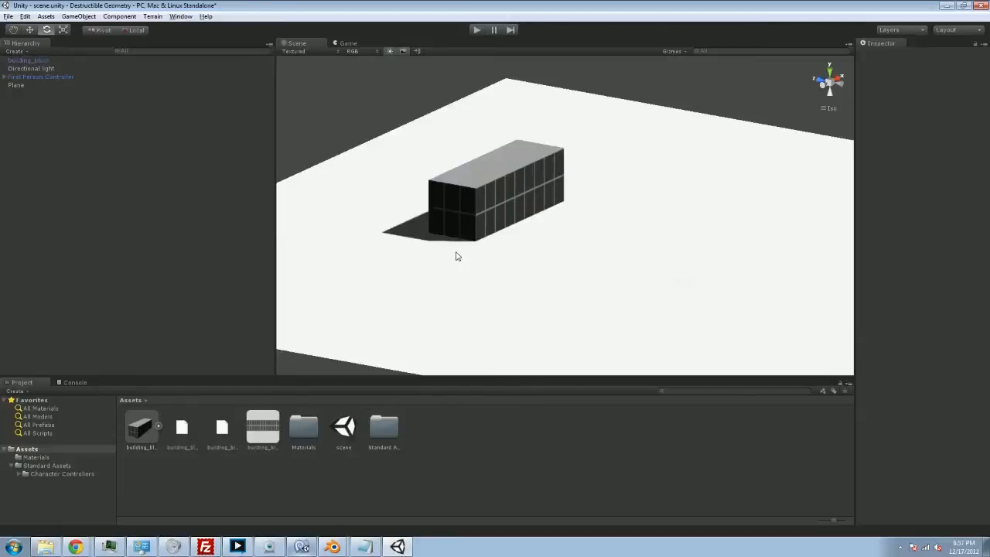
{"action": "left_click_drag", "start_coordinate": [586, 261], "coordinate": [545, 238], "text": "alt"}
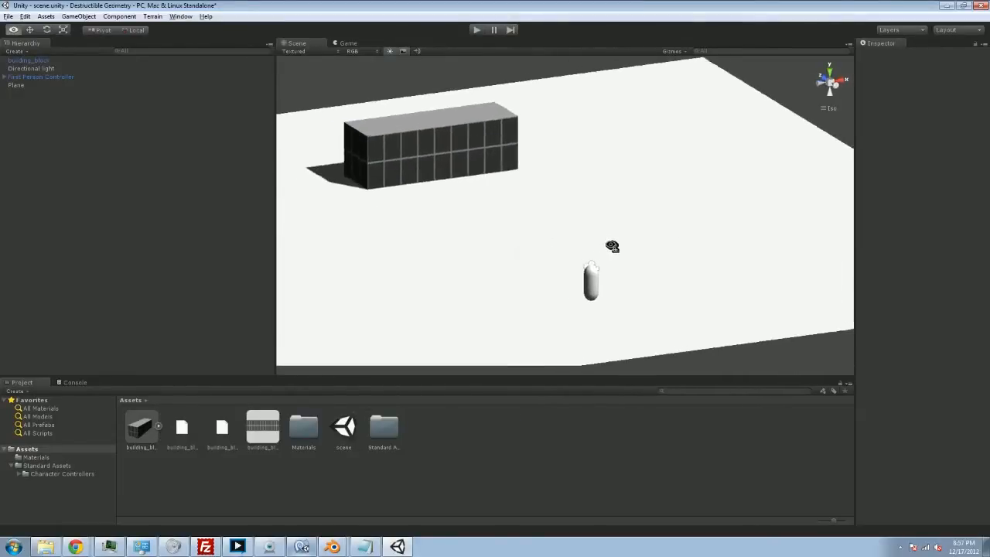
Duplicate building_block with Ctrl+D so a copy stacks on top of the first.
{"action": "key", "text": "ctrl+d"}
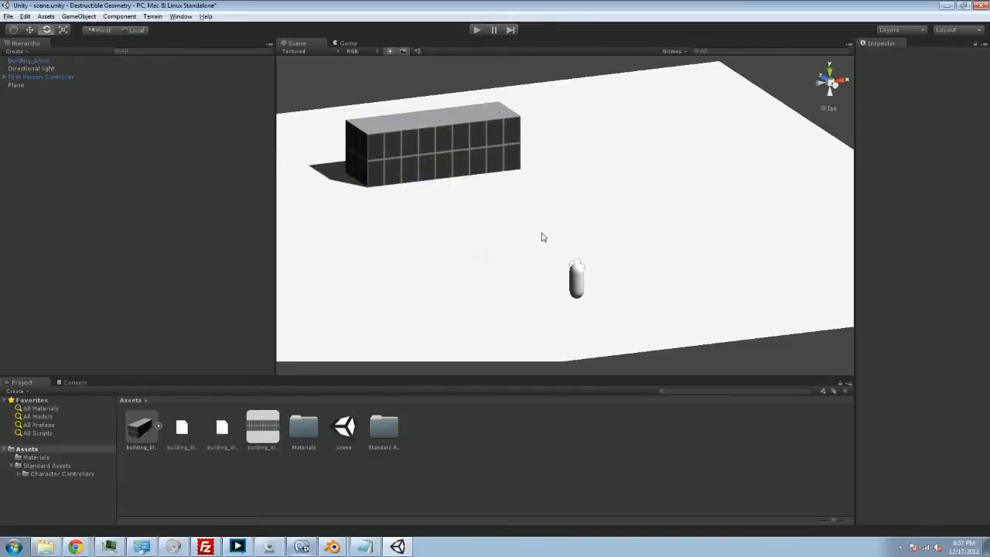
{"action": "middle_click_drag", "start_coordinate": [541, 236], "coordinate": [588, 309]}
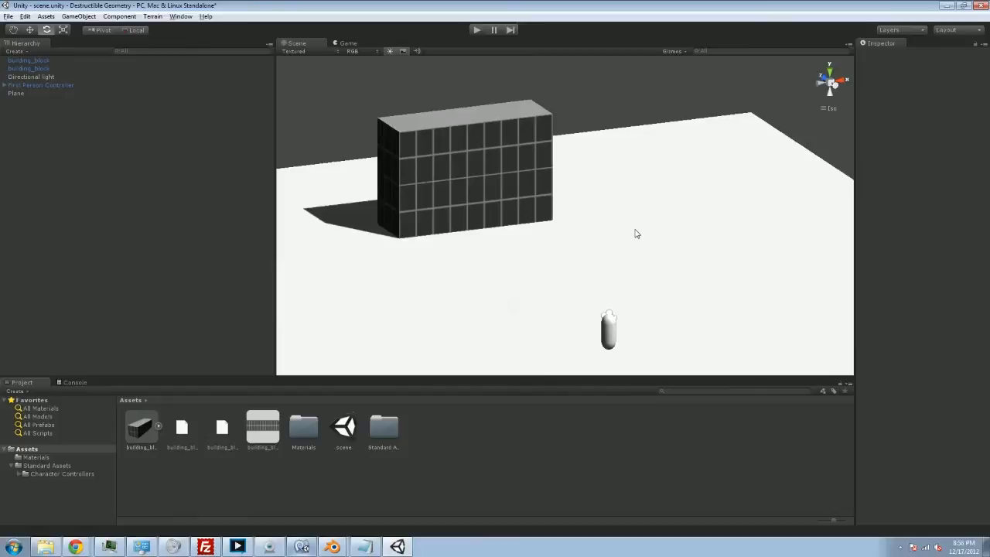
{"action": "middle_click_drag", "start_coordinate": [594, 232], "coordinate": [557, 202]}
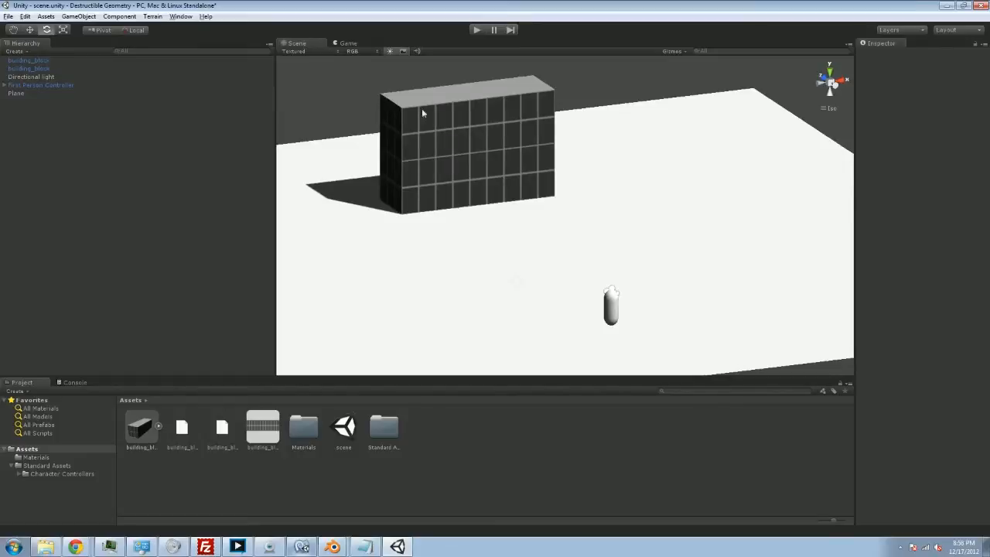
{"action": "middle_click_drag", "start_coordinate": [392, 197], "coordinate": [493, 189]}
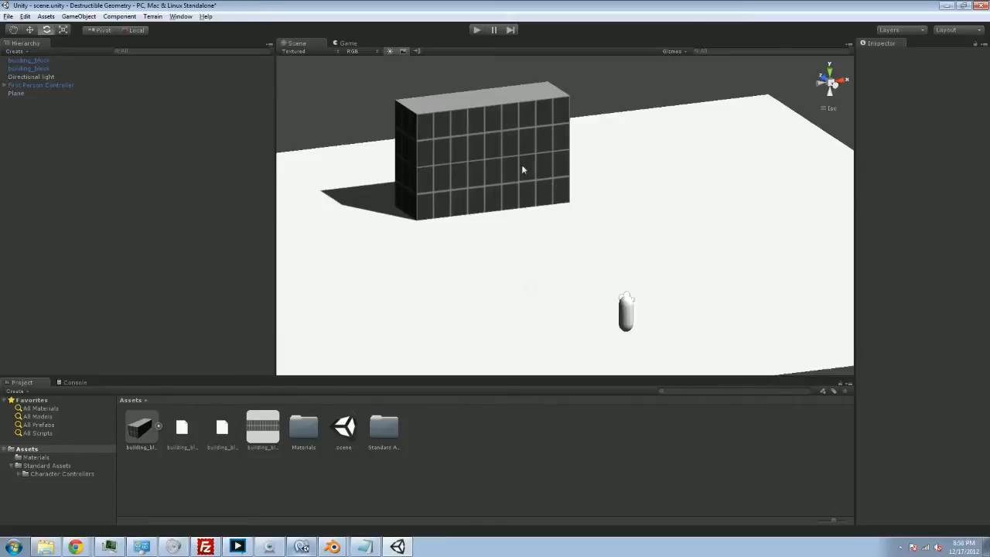
Delete the upper copy, switch to the Move tool and select the remaining building_block.
{"action": "left_click", "coordinate": [439, 146]}
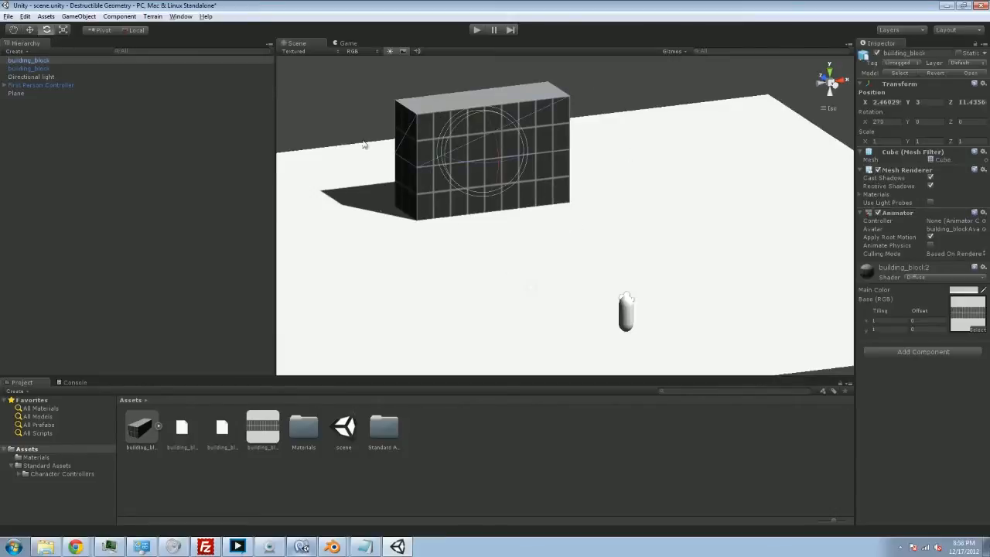
{"action": "key", "text": "Delete"}
{"action": "key", "text": "w"}
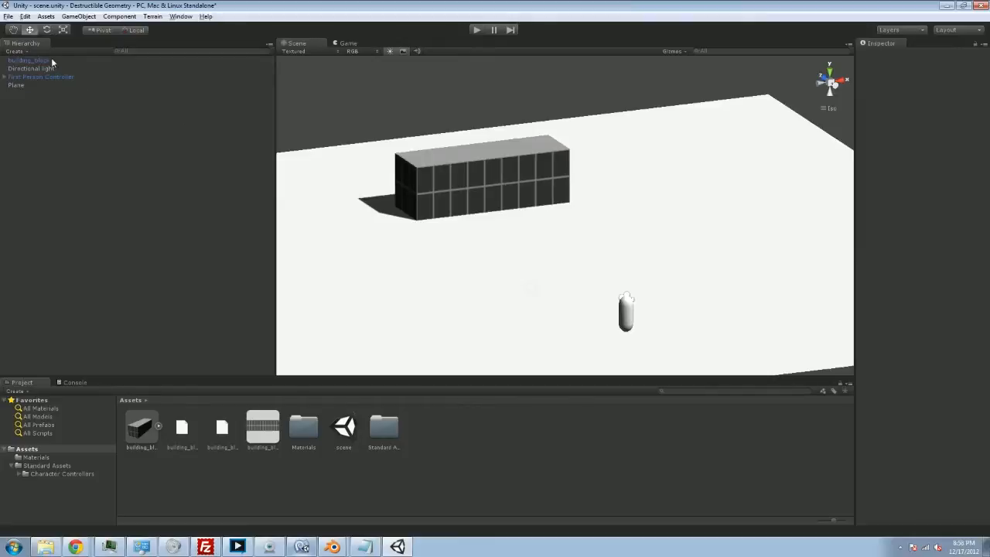
{"action": "left_click", "coordinate": [51, 59]}
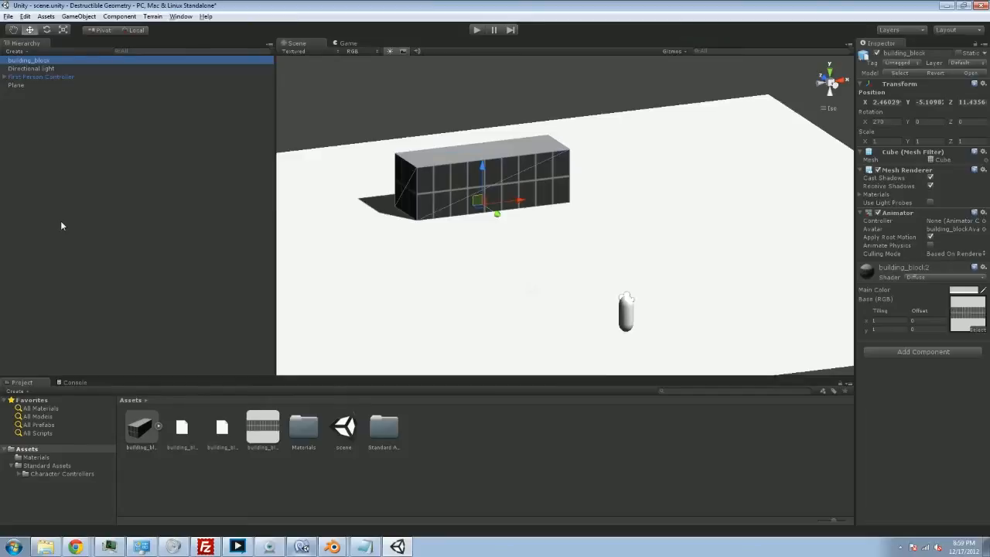
Create an empty GameObject named BuildingBlock and nest building_block under it.
{"action": "left_click", "coordinate": [78, 16]}
{"action": "left_click", "coordinate": [108, 33]}
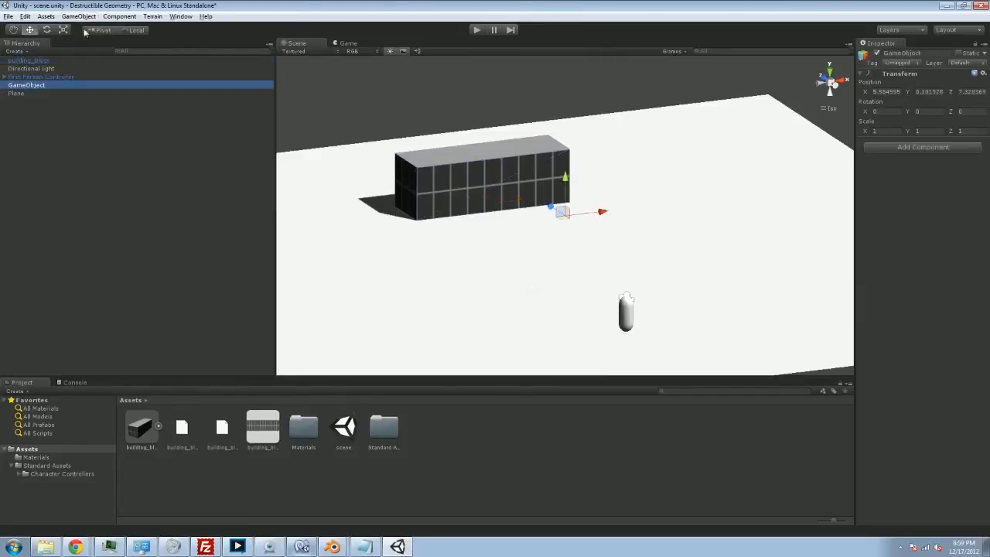
{"action": "left_click", "coordinate": [905, 54]}
{"action": "type", "text": "B"}
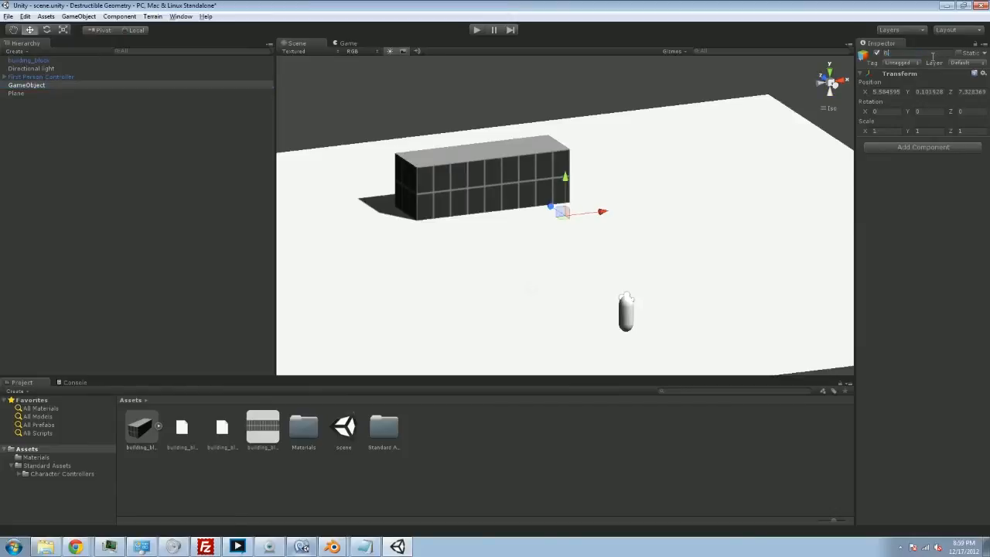
{"action": "type", "text": "uildingM"}
{"action": "key", "text": "Return"}
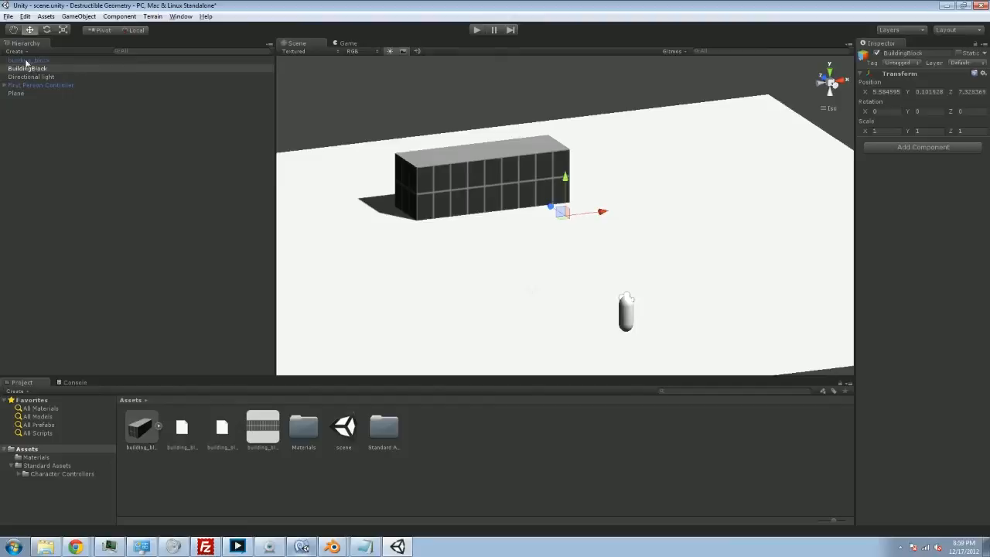
{"action": "left_click_drag", "start_coordinate": [25, 61], "coordinate": [37, 70]}
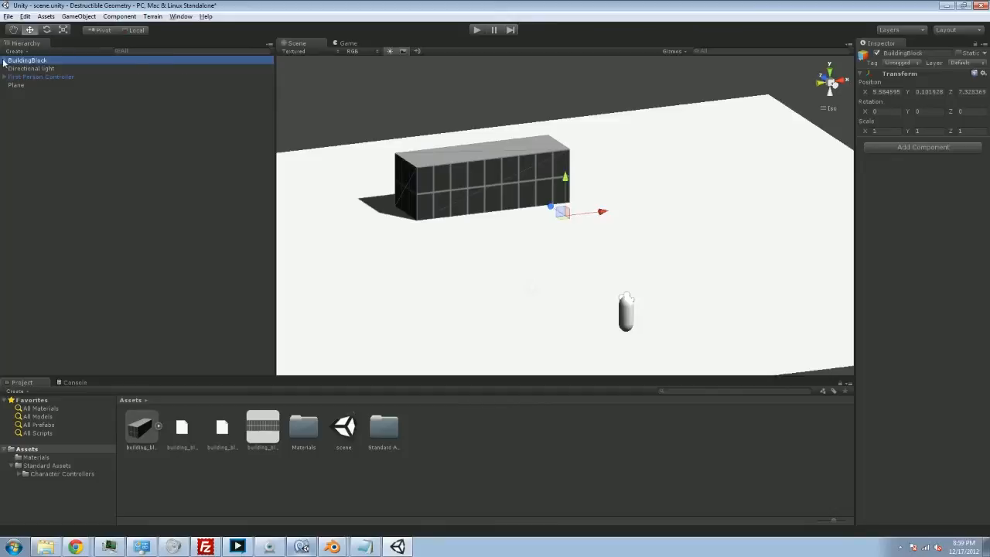
Zero the child building_block's Position so the model is centred in its parent.
{"action": "left_click", "coordinate": [6, 60]}
{"action": "left_click", "coordinate": [34, 68]}
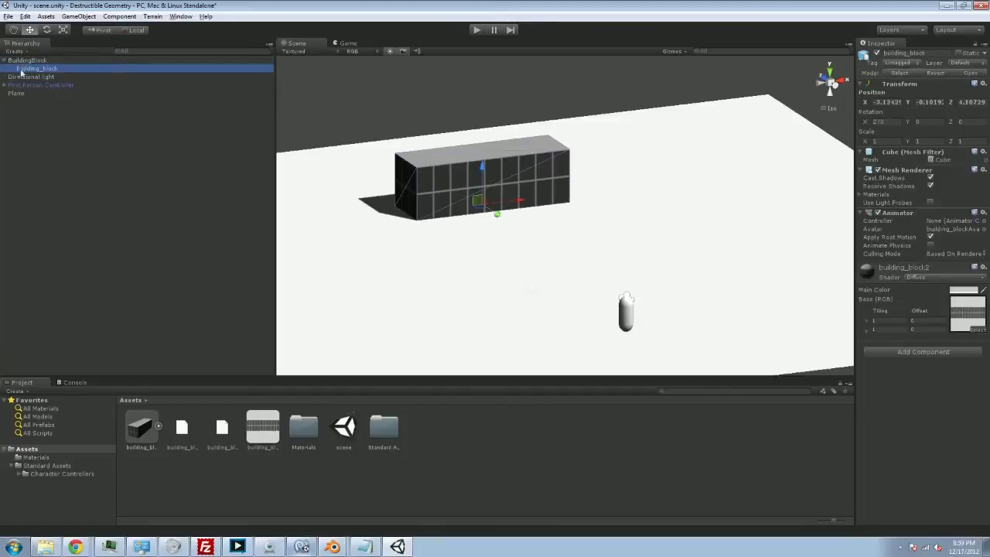
{"action": "left_click", "coordinate": [889, 101]}
{"action": "type", "text": "0"}
{"action": "key", "text": "Tab"}
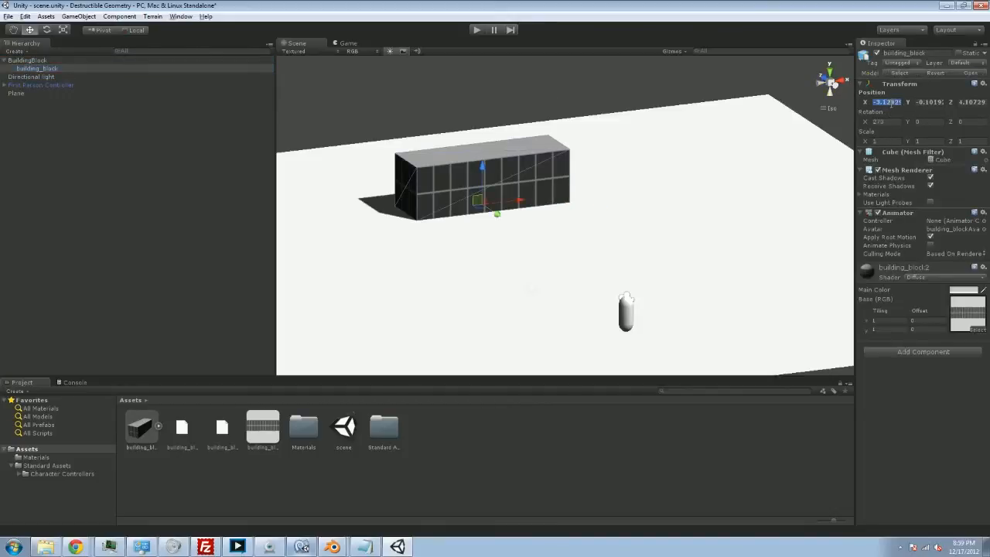
{"action": "type", "text": "0"}
{"action": "key", "text": "Tab"}
{"action": "type", "text": "0"}
{"action": "key", "text": "Return"}
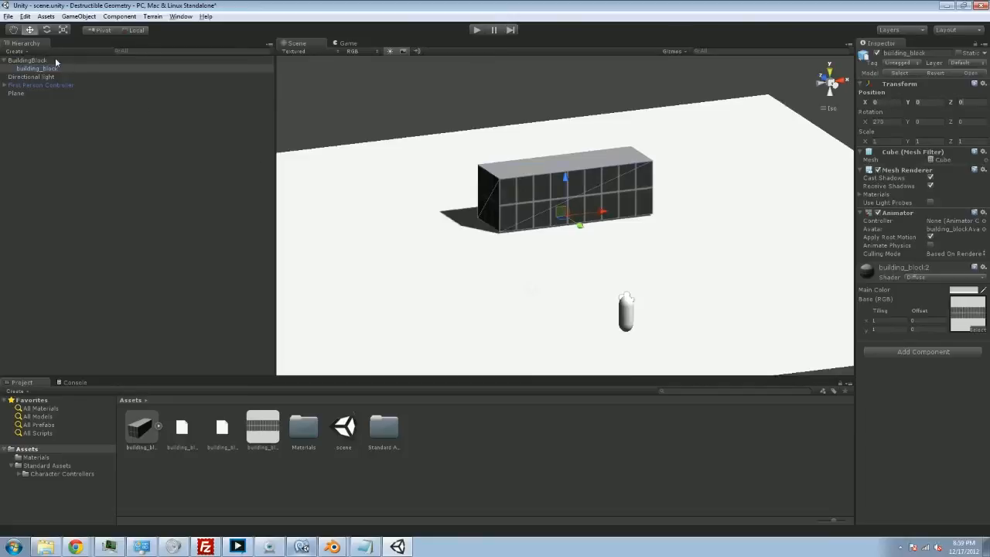
Set the BuildingBlock parent's Y to 0, reposition it on the ground and save it as a prefab asset.
{"action": "left_click", "coordinate": [57, 63]}
{"action": "left_click", "coordinate": [927, 90]}
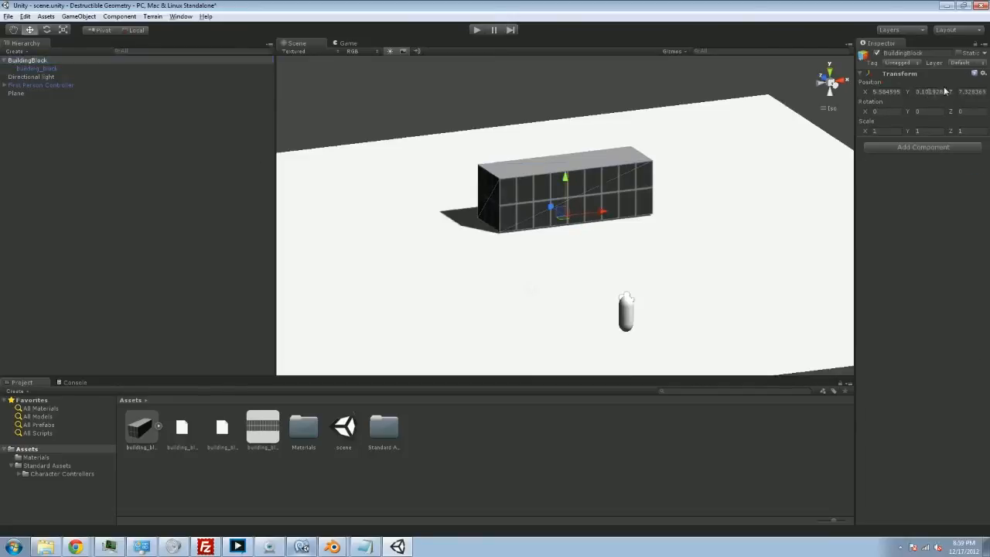
{"action": "type", "text": "0"}
{"action": "key", "text": "Return"}
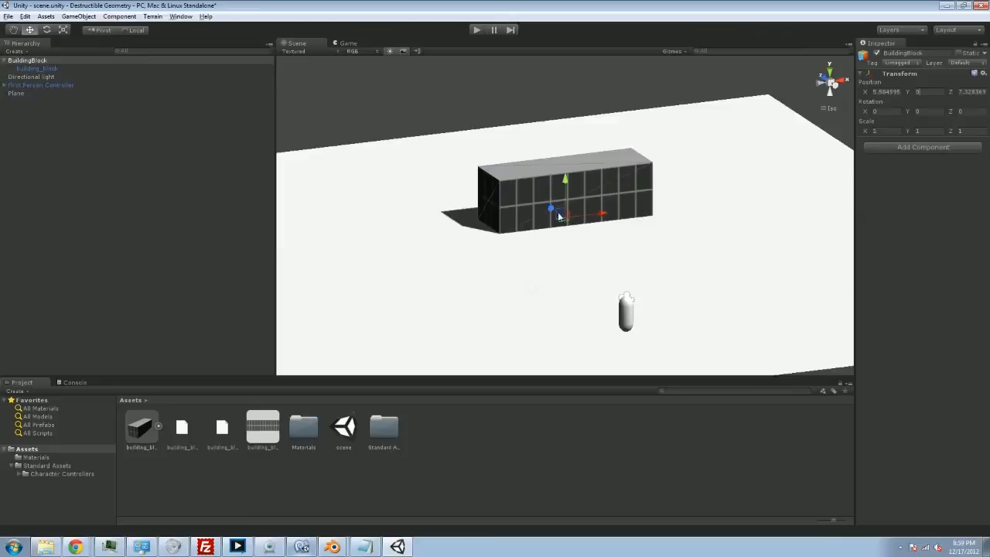
{"action": "mouse_move", "coordinate": [558, 216]}
{"action": "left_mouse_down"}
{"action": "mouse_move", "coordinate": [501, 153]}
{"action": "mouse_move", "coordinate": [503, 179]}
{"action": "left_mouse_up"}
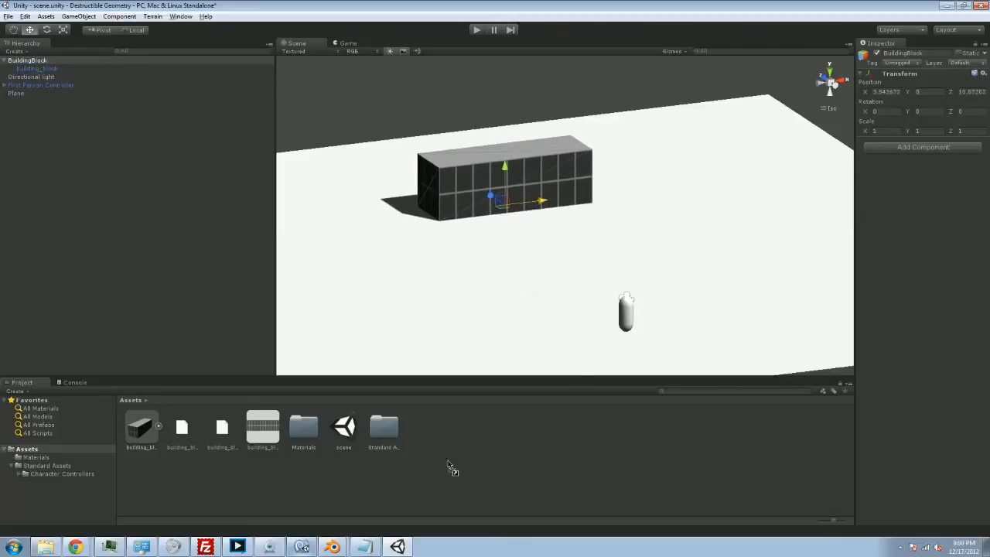
{"action": "left_click_drag", "start_coordinate": [35, 61], "coordinate": [424, 462]}
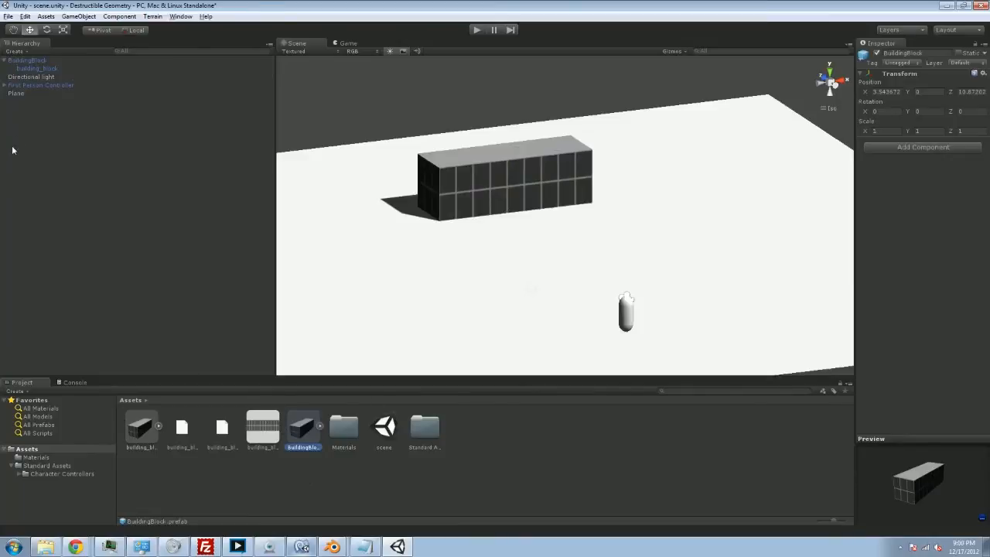
Add a Box Collider from Physics to the BuildingBlock prefab asset.
{"action": "left_click", "coordinate": [53, 68]}
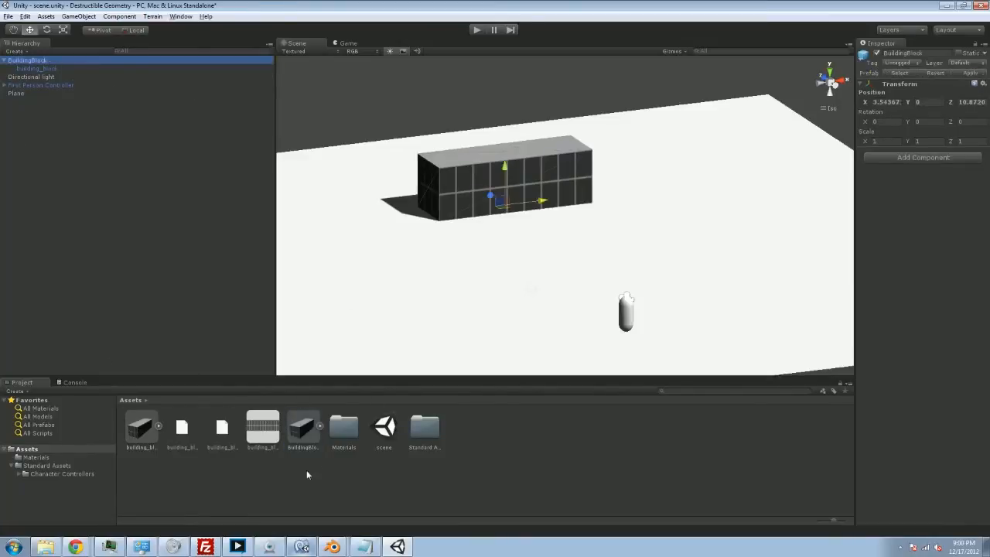
{"action": "left_click", "coordinate": [303, 433]}
{"action": "left_click", "coordinate": [912, 148]}
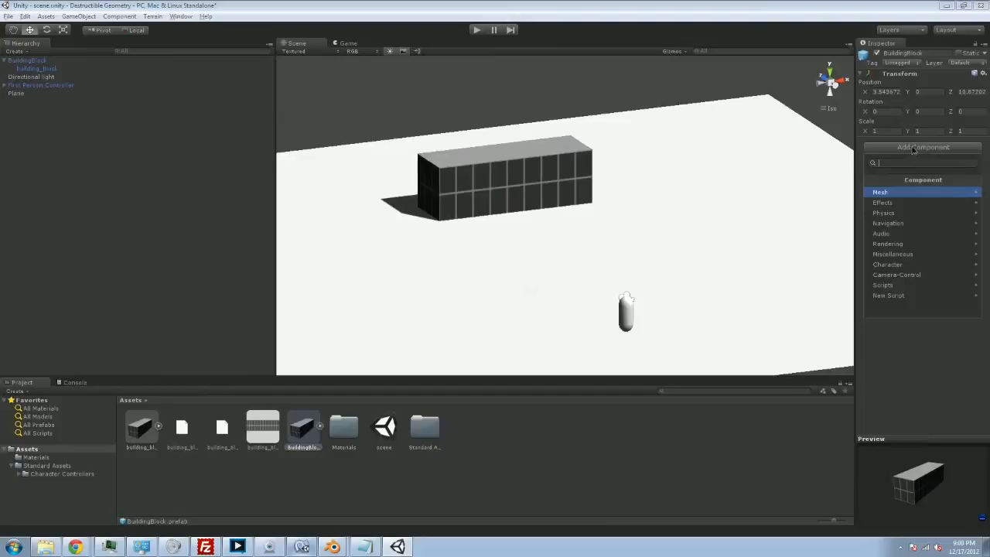
{"action": "left_click", "coordinate": [887, 212]}
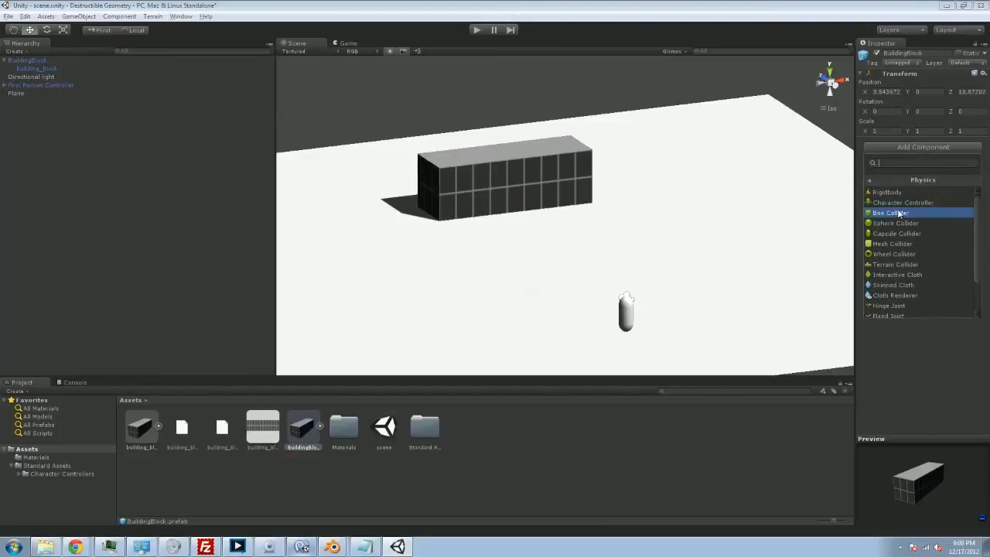
{"action": "left_click", "coordinate": [899, 213]}
Add a Rigidbody to the prefab and reselect the BuildingBlock instance in the Hierarchy.
{"action": "left_click", "coordinate": [916, 214]}
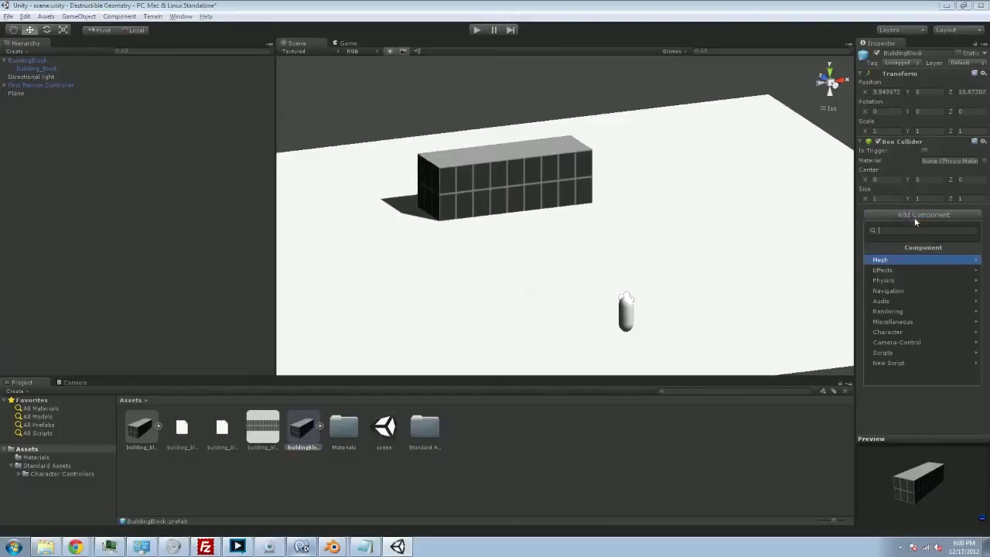
{"action": "left_click", "coordinate": [896, 280]}
{"action": "left_click", "coordinate": [897, 257]}
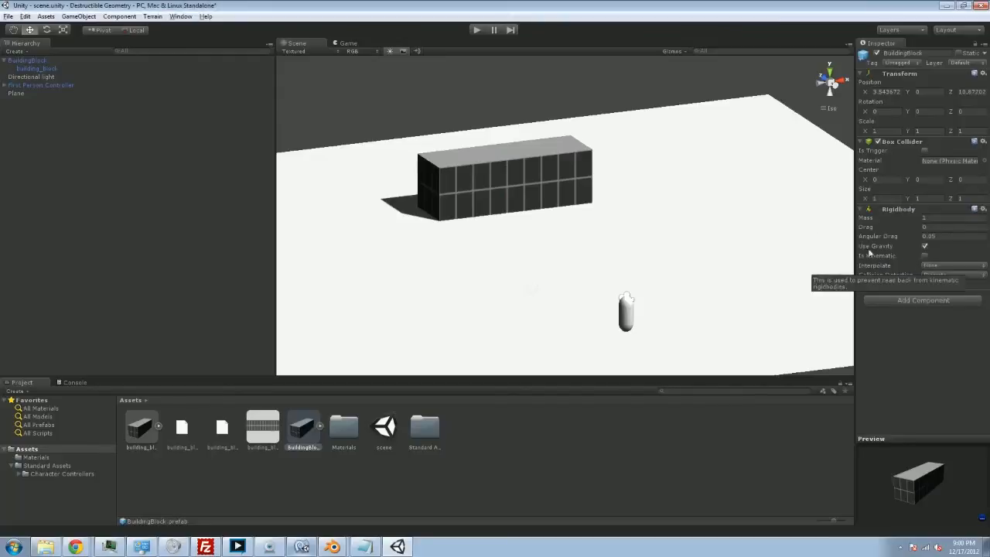
{"action": "left_click", "coordinate": [25, 61]}
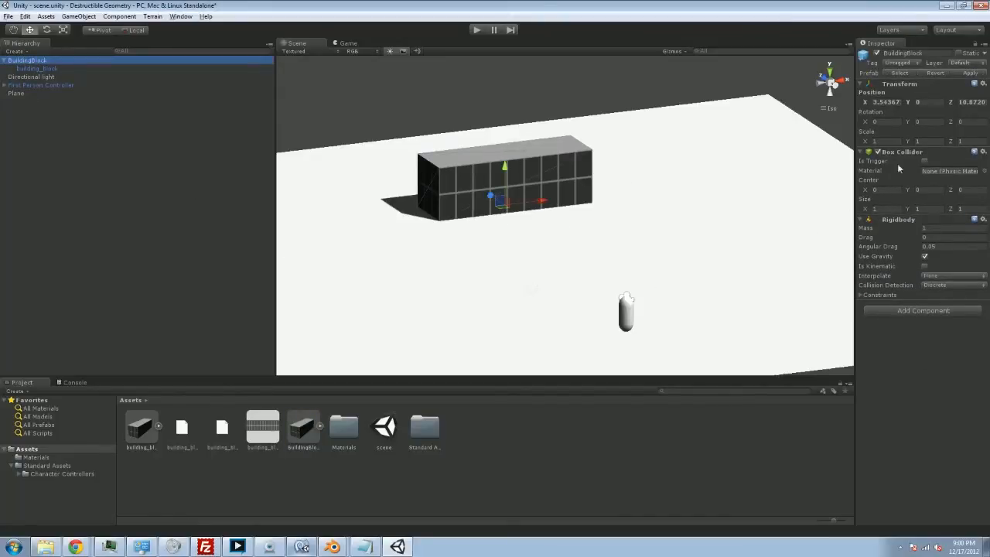
{"action": "left_click", "coordinate": [30, 59]}
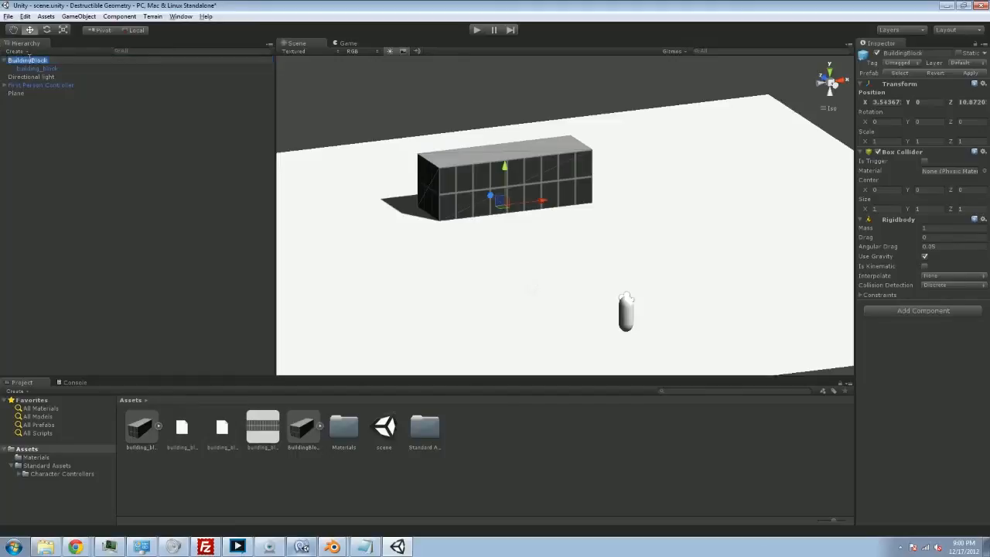
Size the Box Collider 9×3×3 with Center Y 1.5, apply it to the prefab and start Play.
{"action": "key", "text": "Return"}
{"action": "key", "text": "f"}
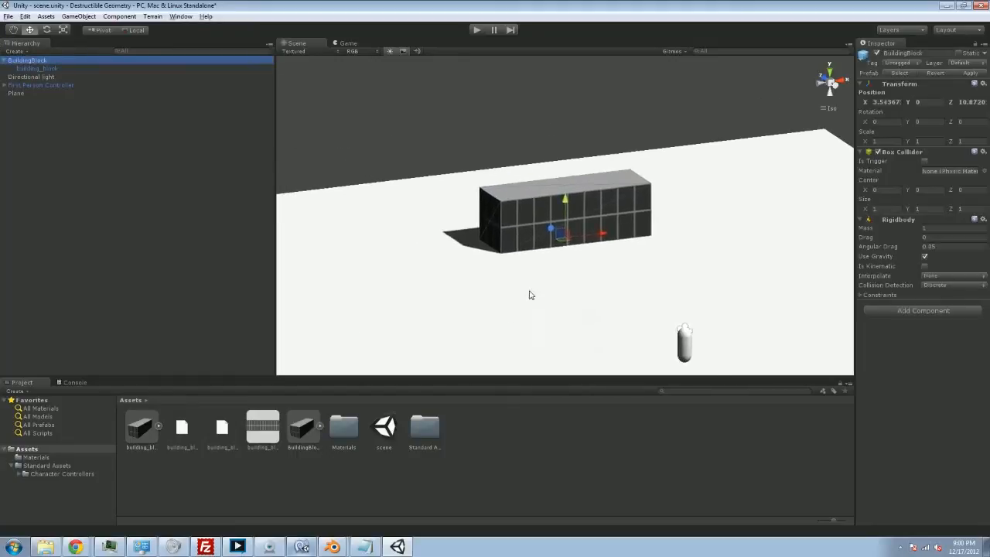
{"action": "scroll", "coordinate": [531, 295], "scroll_direction": "up", "scroll_amount": 2}
{"action": "scroll", "coordinate": [541, 286], "scroll_direction": "up", "scroll_amount": 2}
{"action": "scroll", "coordinate": [541, 279], "scroll_direction": "up", "scroll_amount": 2}
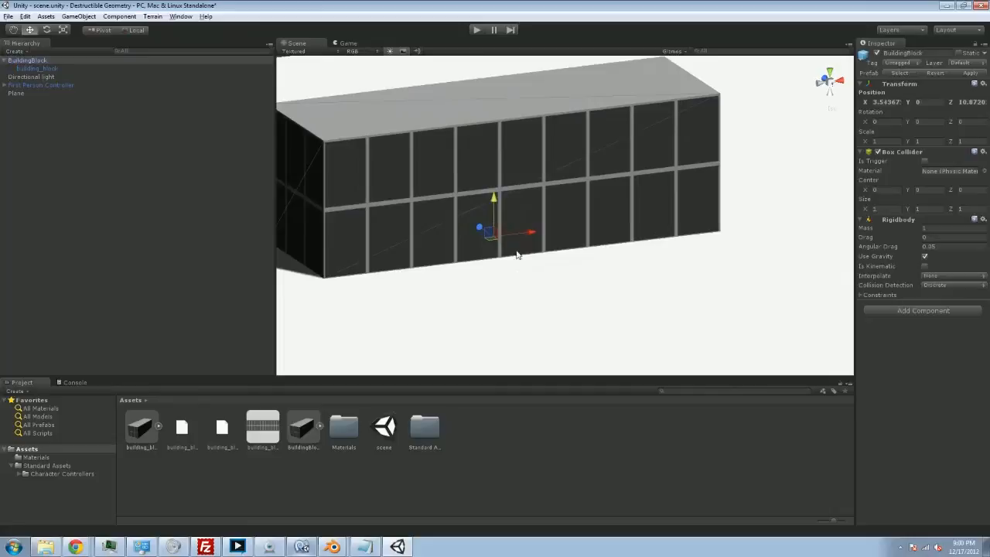
{"action": "scroll", "coordinate": [506, 206], "scroll_direction": "up", "scroll_amount": 2}
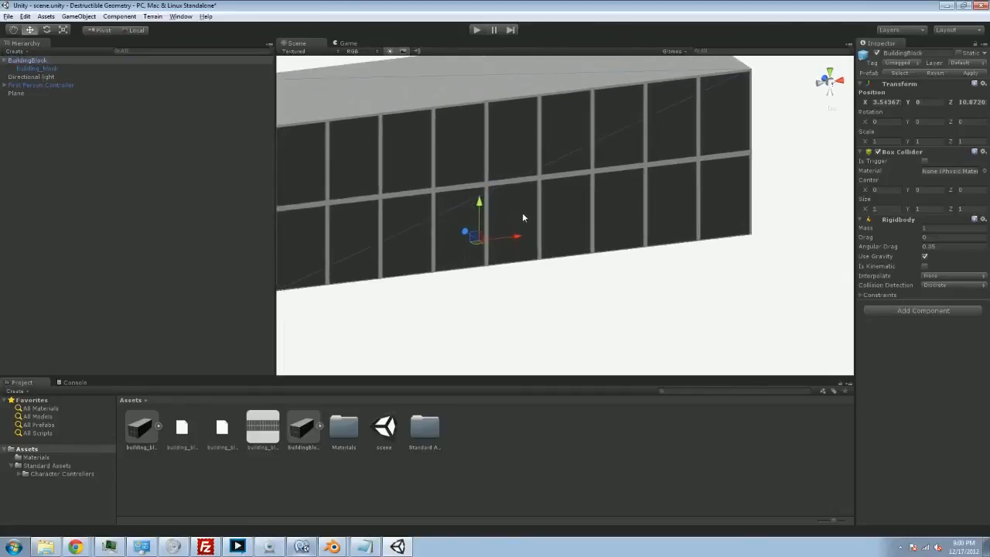
{"action": "left_click_drag", "start_coordinate": [526, 260], "coordinate": [614, 256], "text": "alt"}
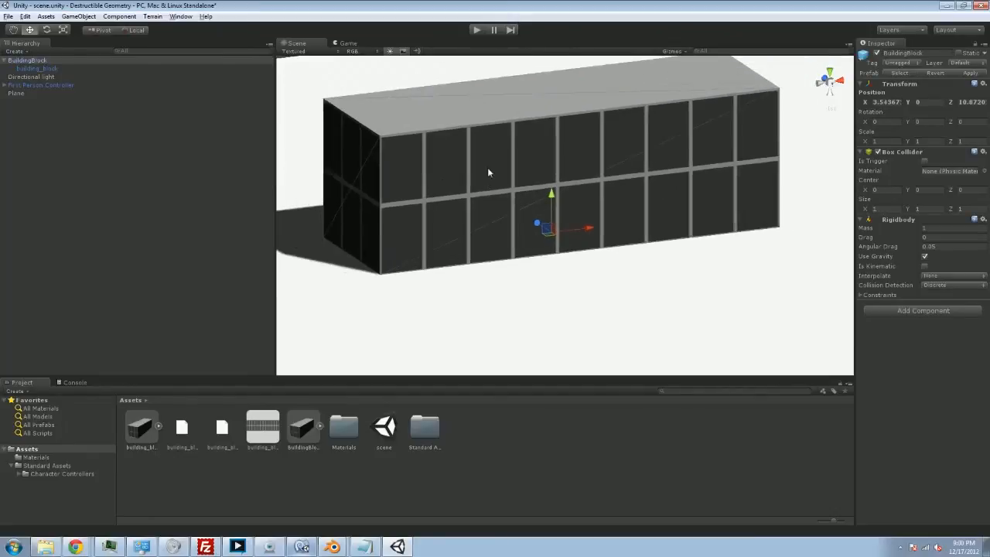
{"action": "scroll", "coordinate": [488, 167], "scroll_direction": "down", "scroll_amount": 3}
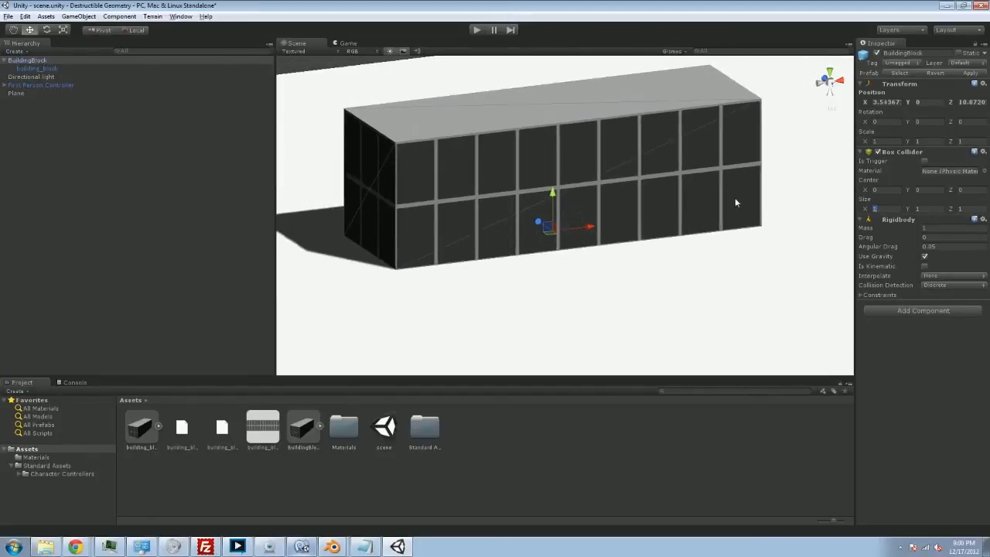
{"action": "type", "text": "9"}
{"action": "type", "text": "3"}
{"action": "key", "text": "Tab"}
{"action": "type", "text": "3"}
{"action": "type", "text": "1.5"}
{"action": "left_click", "coordinate": [969, 73]}
{"action": "left_click", "coordinate": [476, 31]}
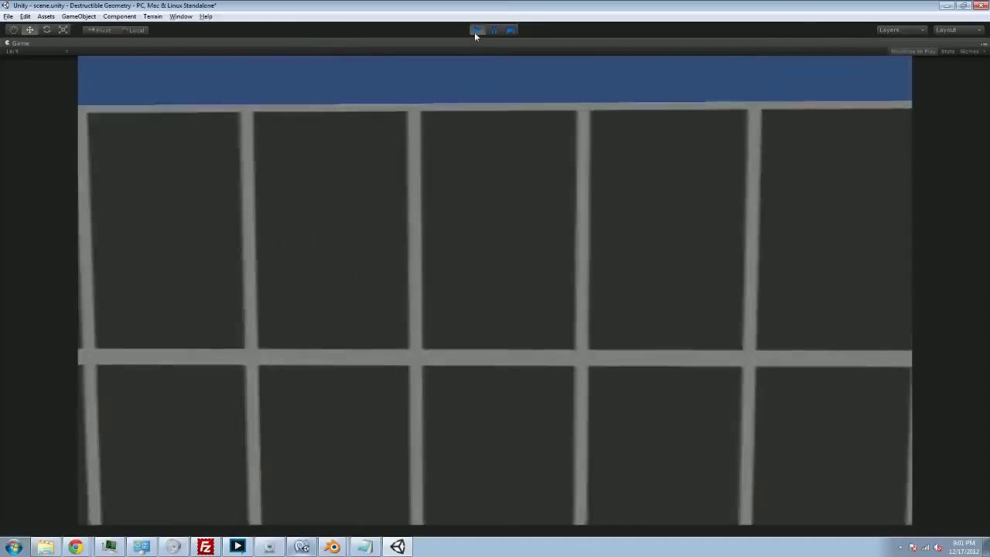
Stop Play, lift the block about 4 units, tilt it roughly 24 degrees on Z and run the scene again.
{"action": "left_click", "coordinate": [474, 32]}
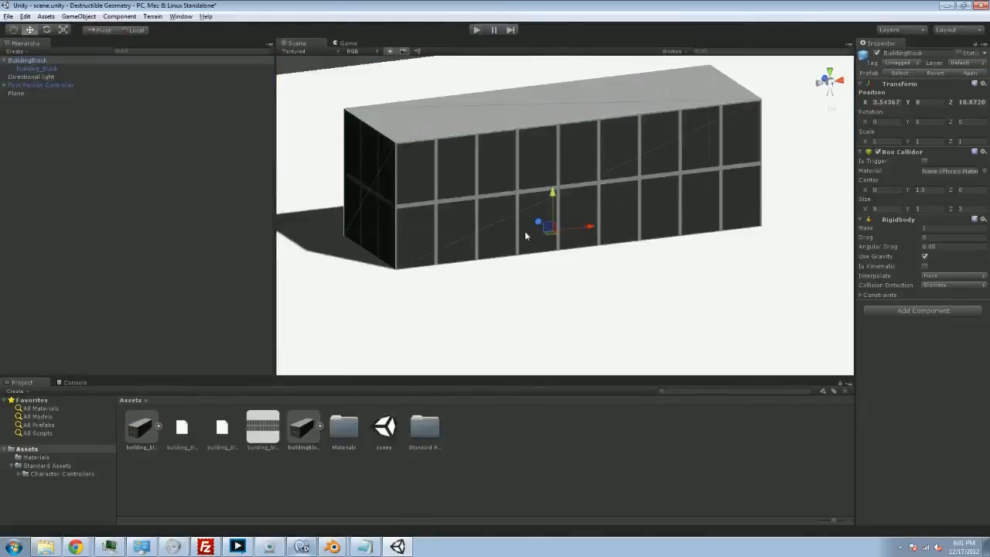
{"action": "scroll", "coordinate": [524, 230], "scroll_direction": "down", "scroll_amount": 3}
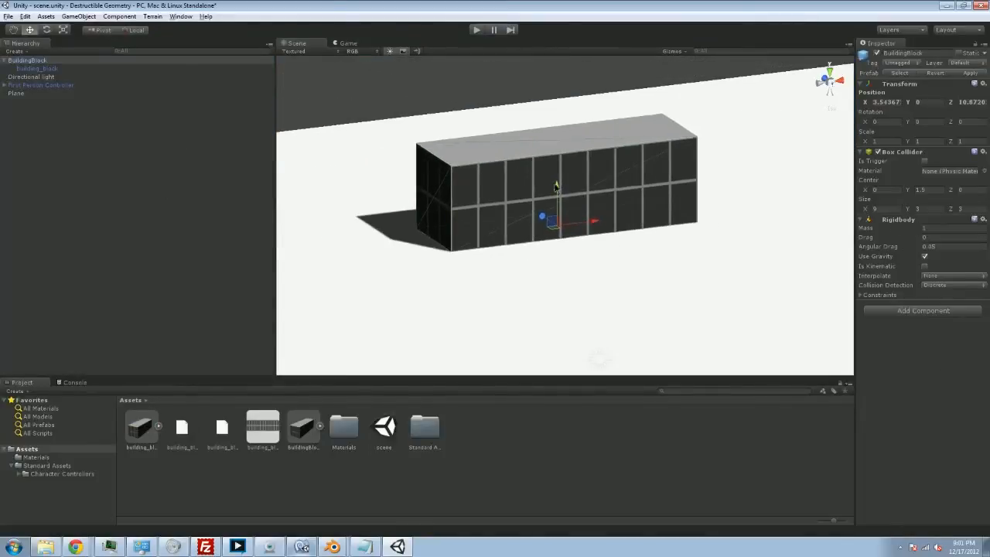
{"action": "left_click_drag", "start_coordinate": [557, 190], "coordinate": [563, 101]}
{"action": "key", "text": "e"}
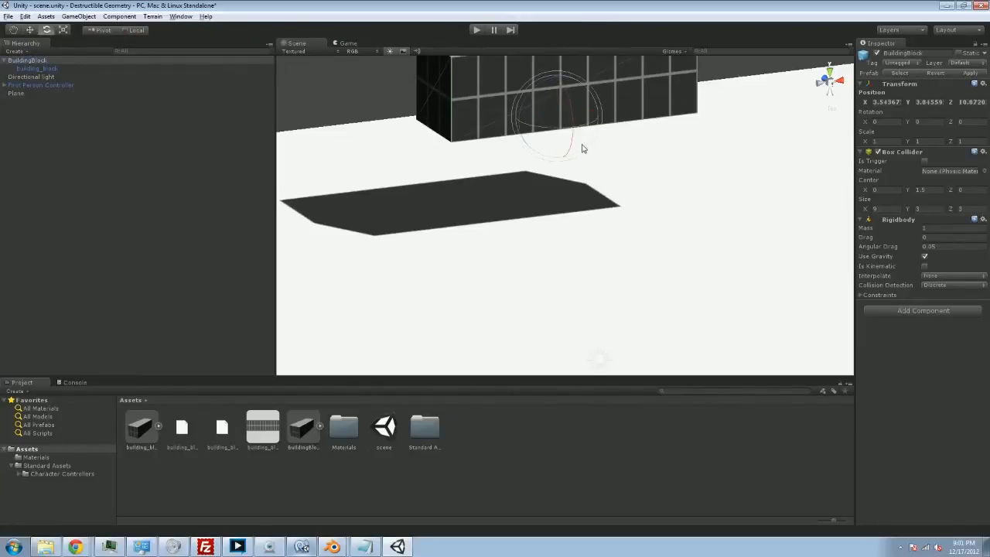
{"action": "left_click_drag", "start_coordinate": [525, 102], "coordinate": [517, 101]}
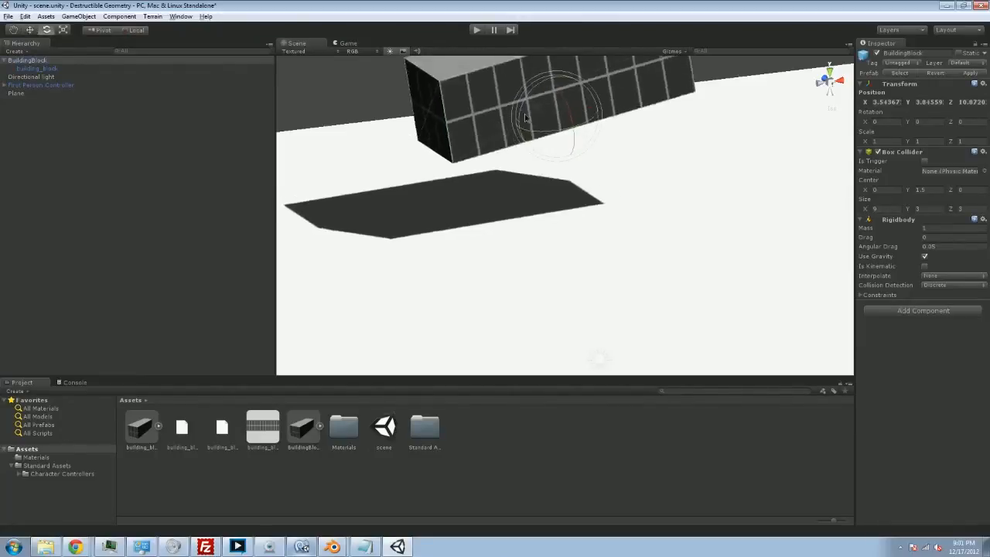
{"action": "left_click", "coordinate": [475, 31]}
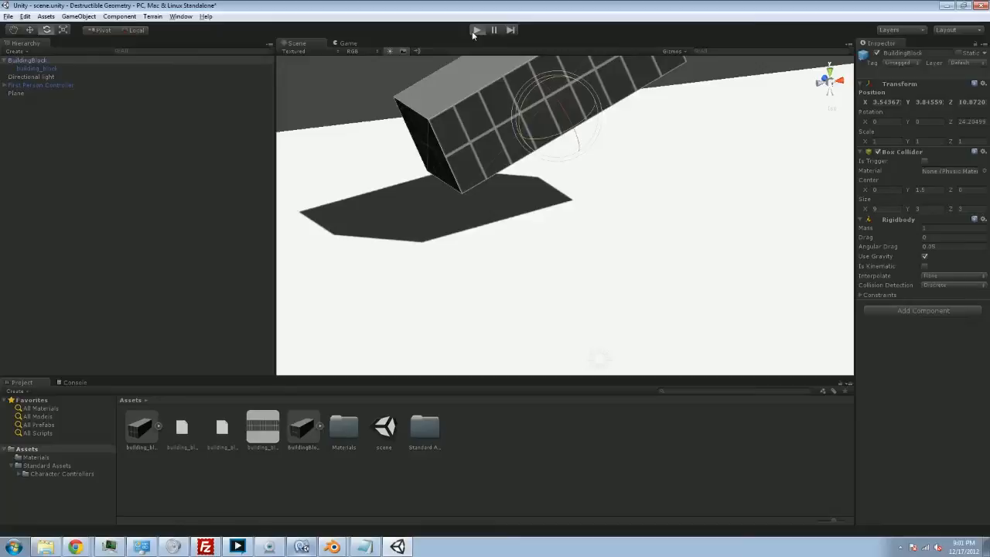